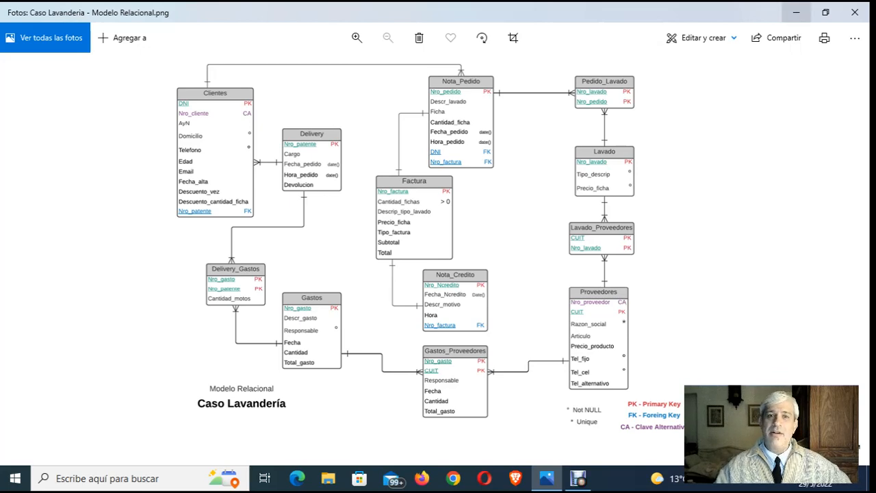
- Minimize the relational model image, switch to Firefox and search Google for "mysql"
click(796, 13)
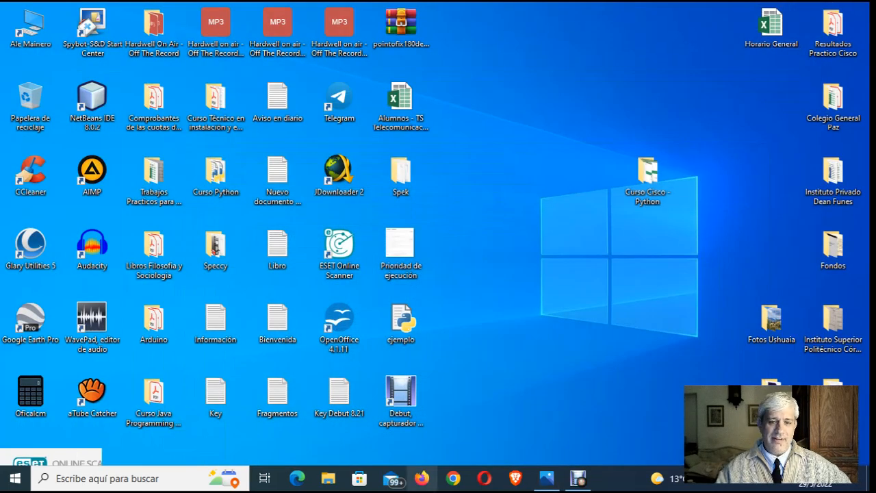
click(421, 477)
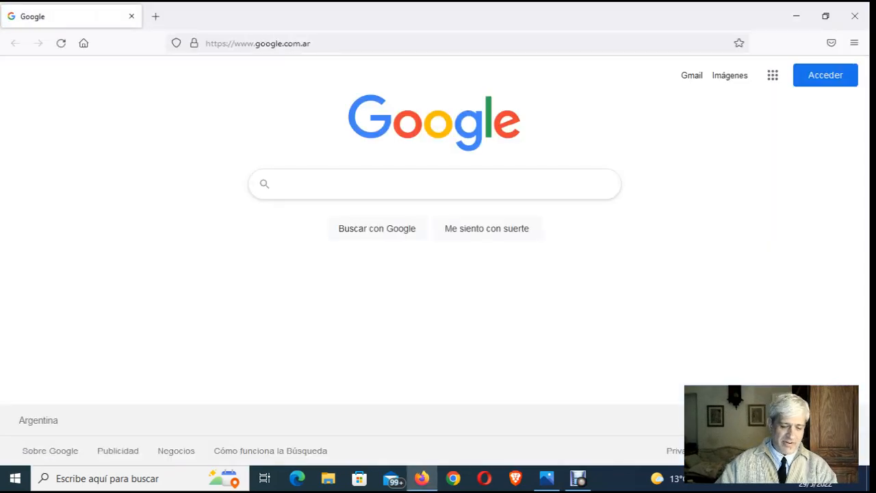
text(mysql)
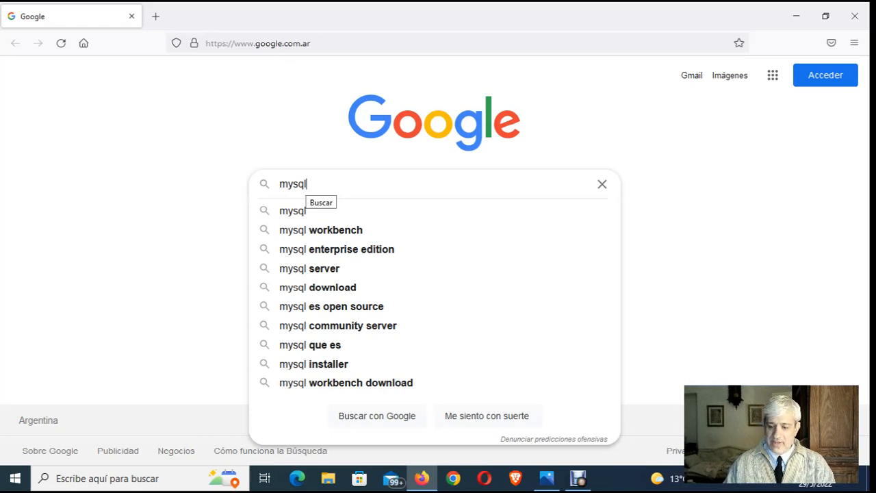
key(Return)
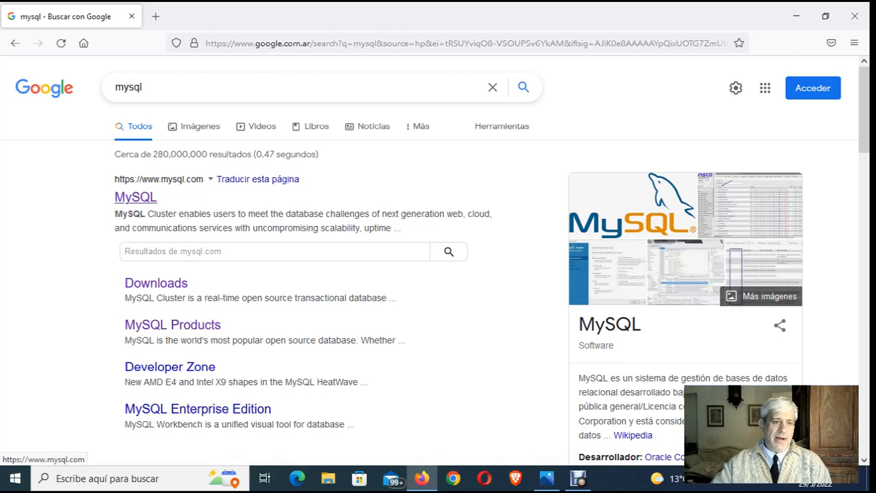
- Open the Downloads page of the official MySQL website and examine the Enterprise, Cluster CGE and Community (GPL) offerings
click(140, 198)
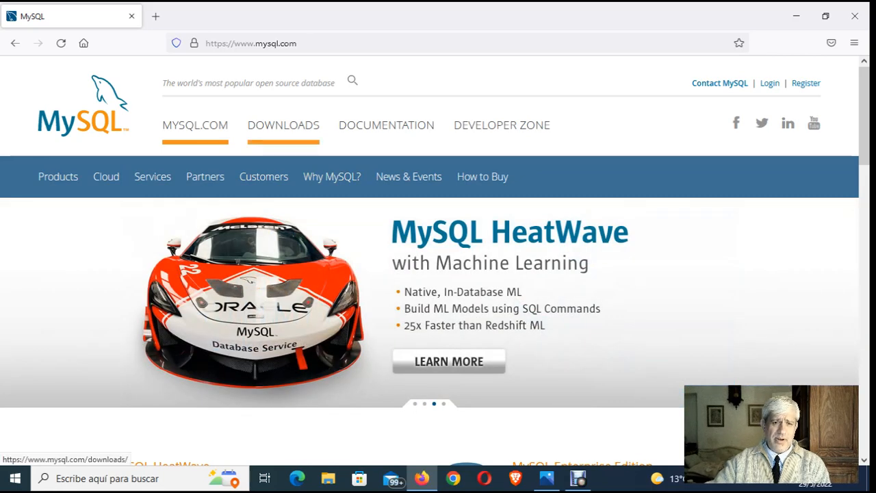
click(283, 125)
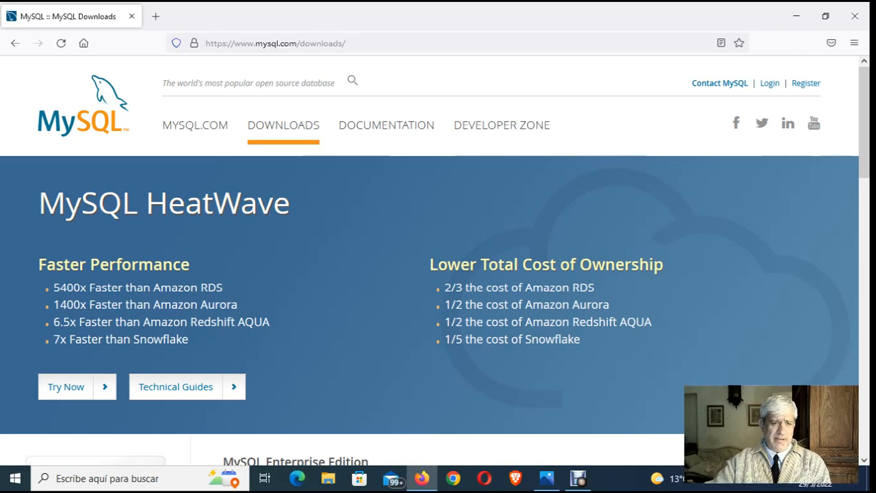
scroll(438, 260, down, 5)
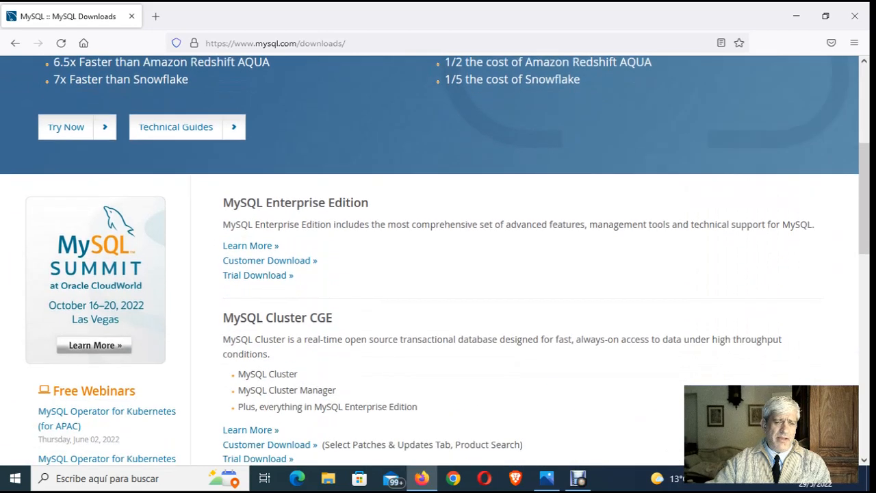
scroll(438, 260, down, 3)
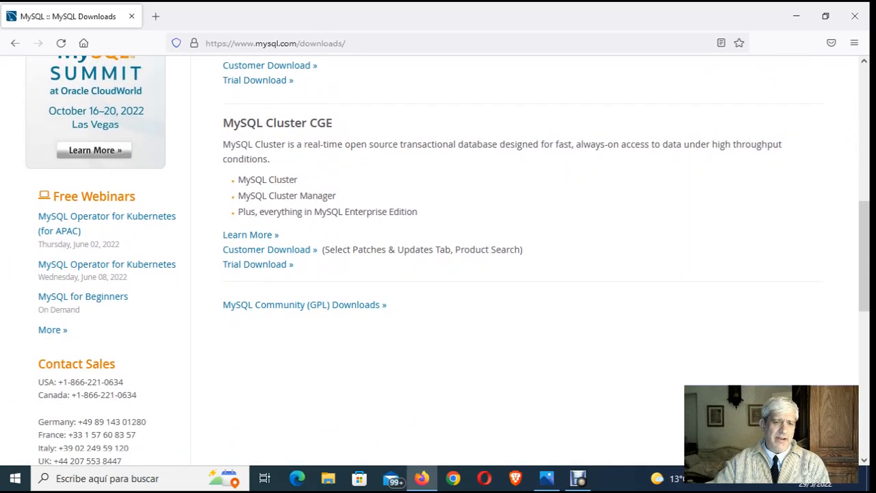
scroll(438, 260, up, 2)
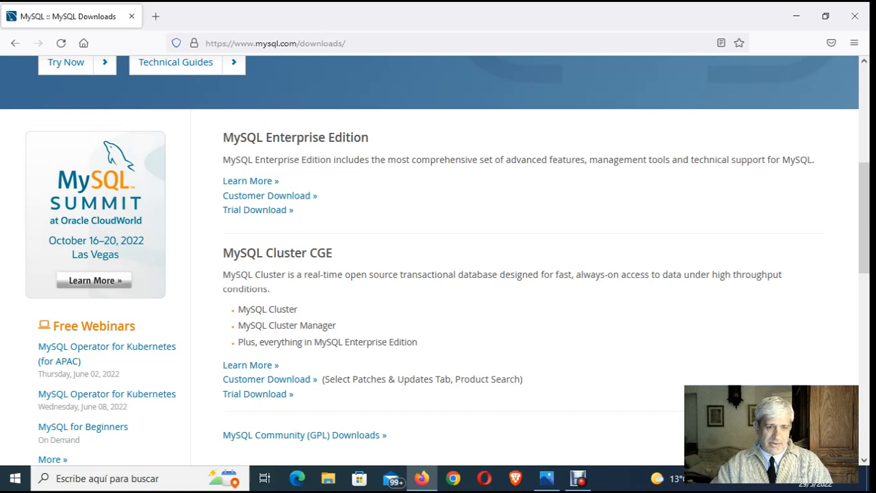
scroll(438, 260, down, 2)
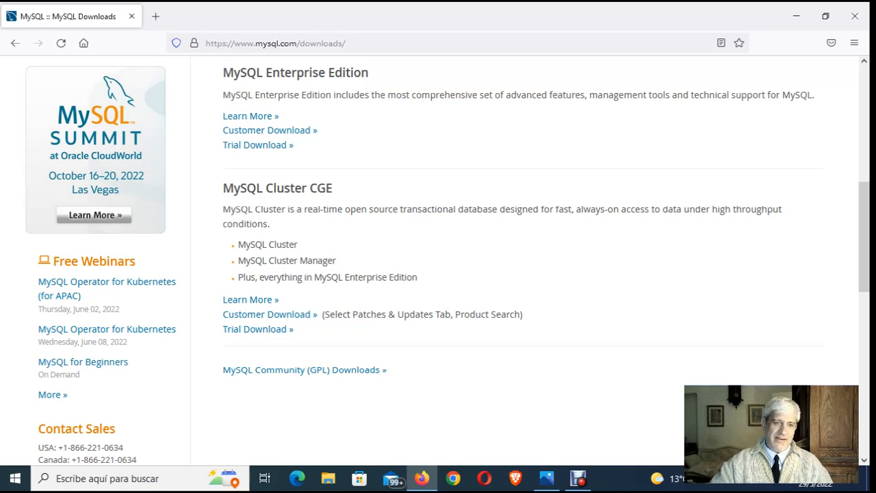
scroll(438, 260, down, 2)
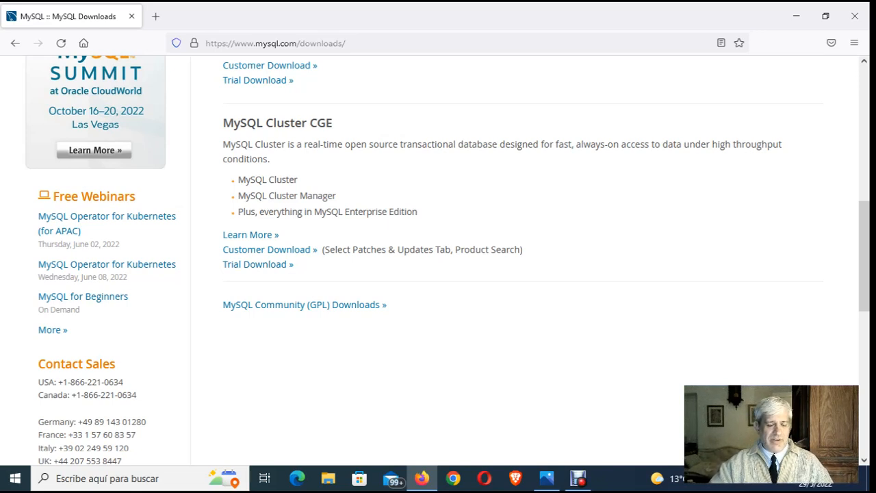
scroll(438, 260, up, 3)
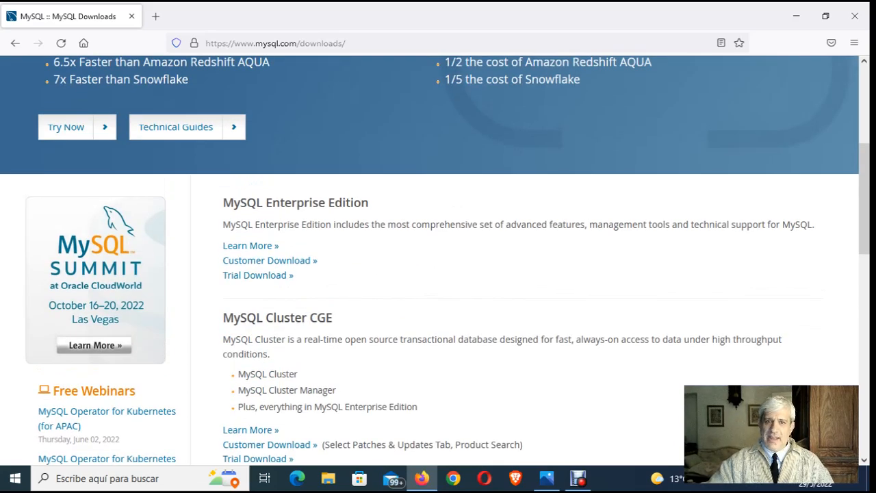
scroll(438, 260, down, 2)
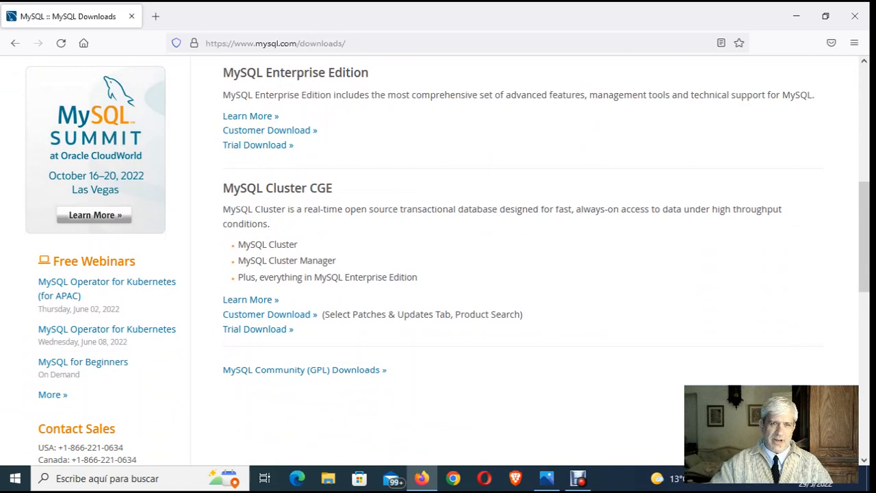
scroll(438, 260, down, 2)
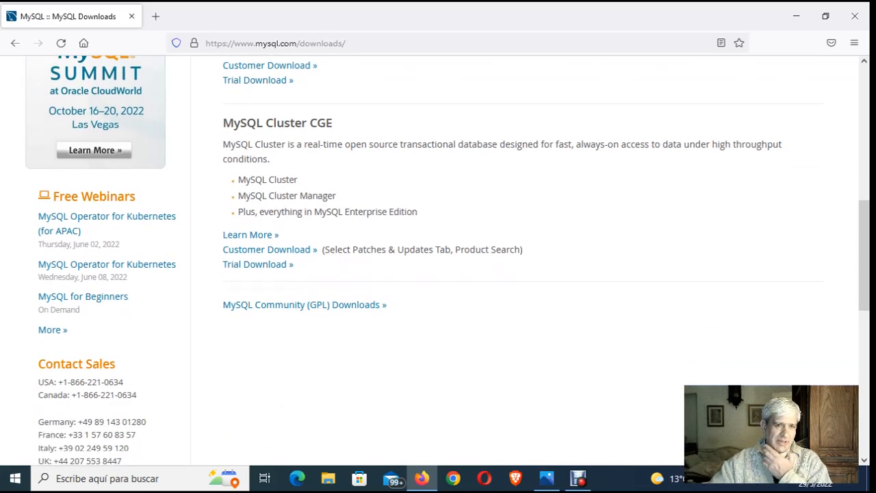
scroll(438, 260, down, 2)
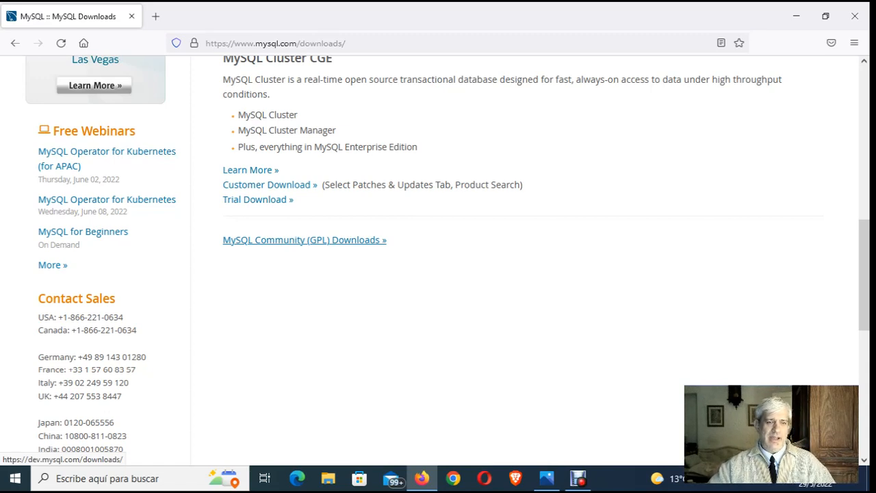
- Open the MySQL Community Server page under the Community (GPL) Downloads and examine the packages for Microsoft Windows
click(305, 239)
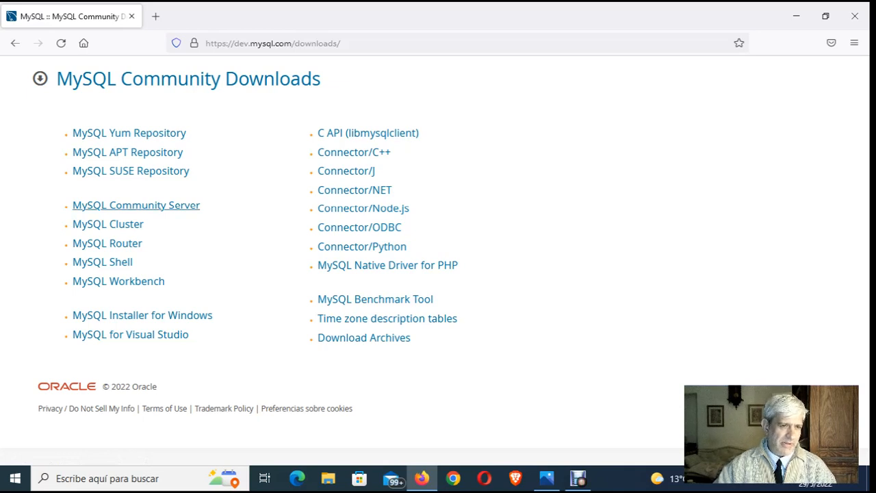
click(136, 205)
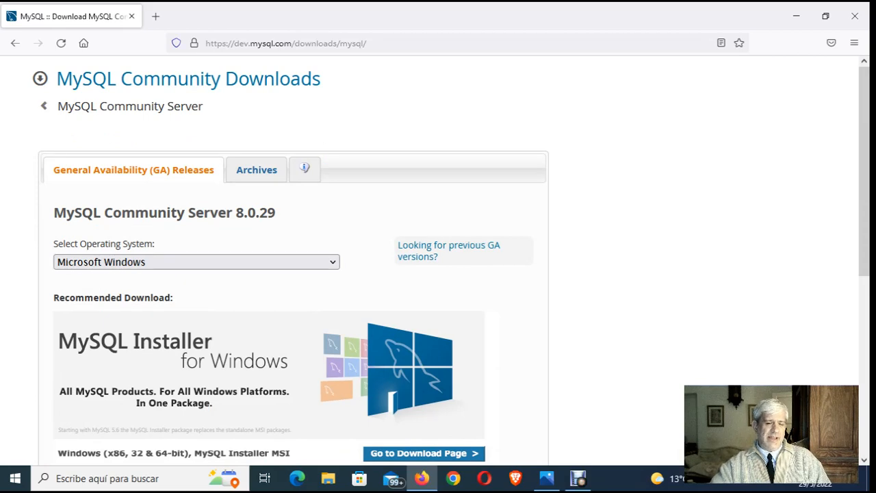
scroll(424, 260, down, 3)
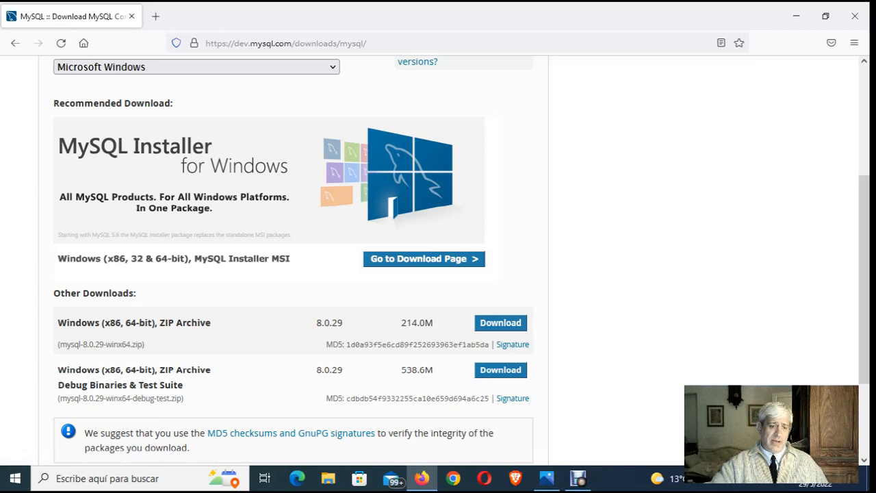
scroll(438, 260, down, 1)
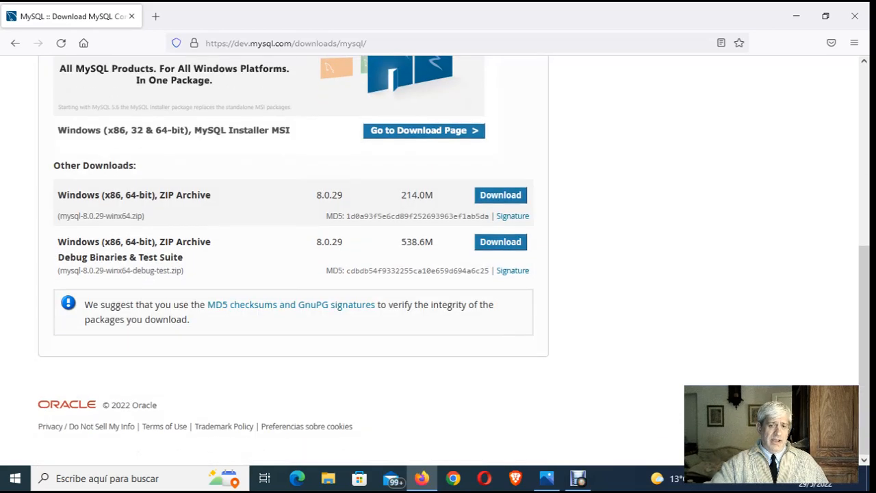
scroll(453, 261, up, 2)
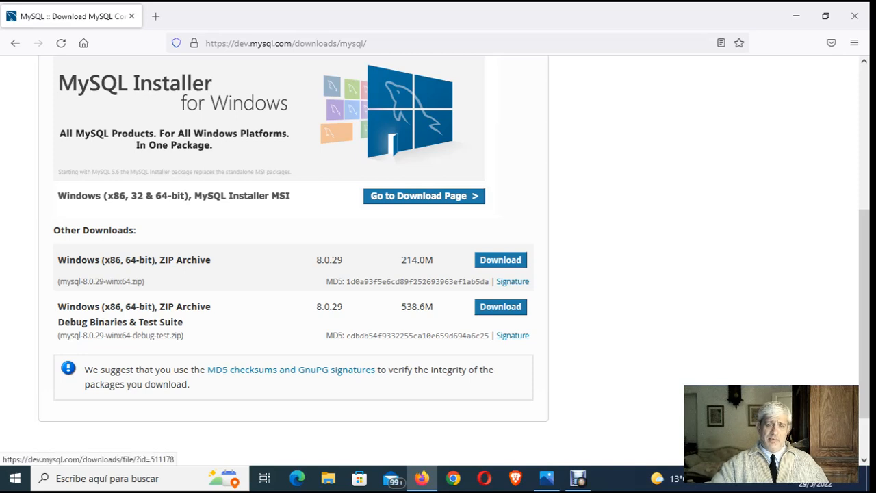
- Request the Windows (x86, 64-bit) ZIP Archive 8.0.29 of 214.0M without an Oracle account, cancel the save and close the browser
click(500, 260)
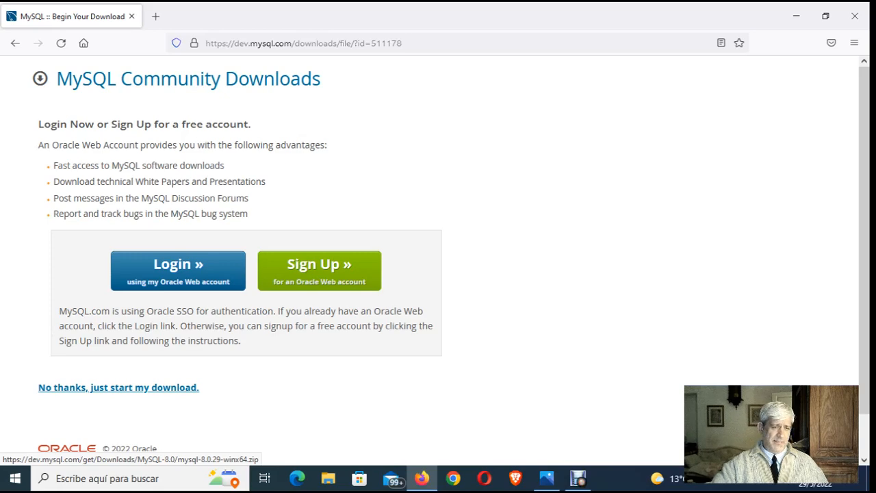
click(119, 387)
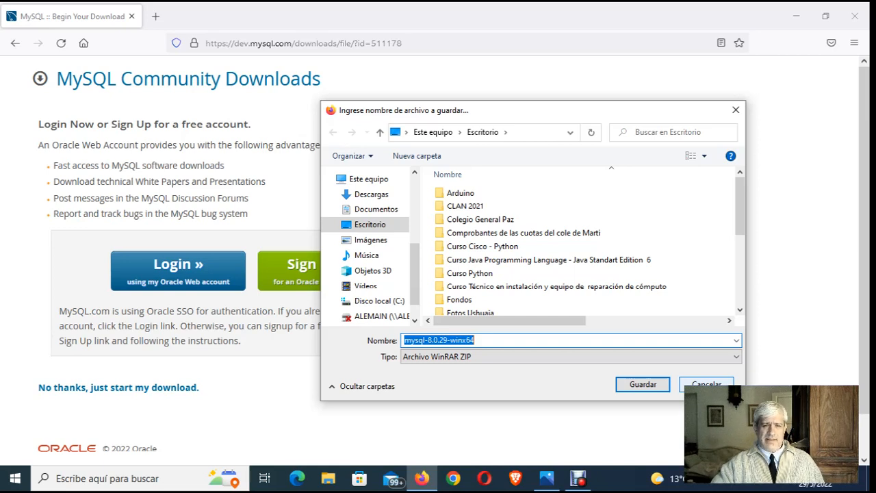
click(706, 384)
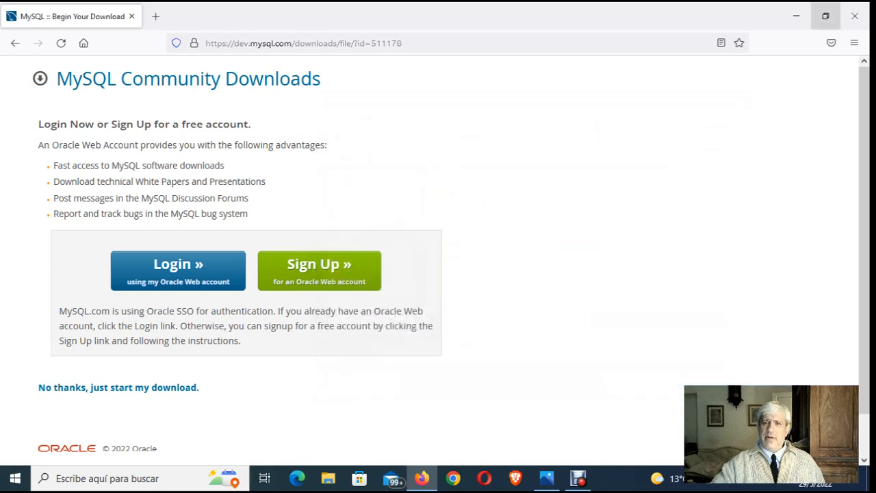
click(855, 16)
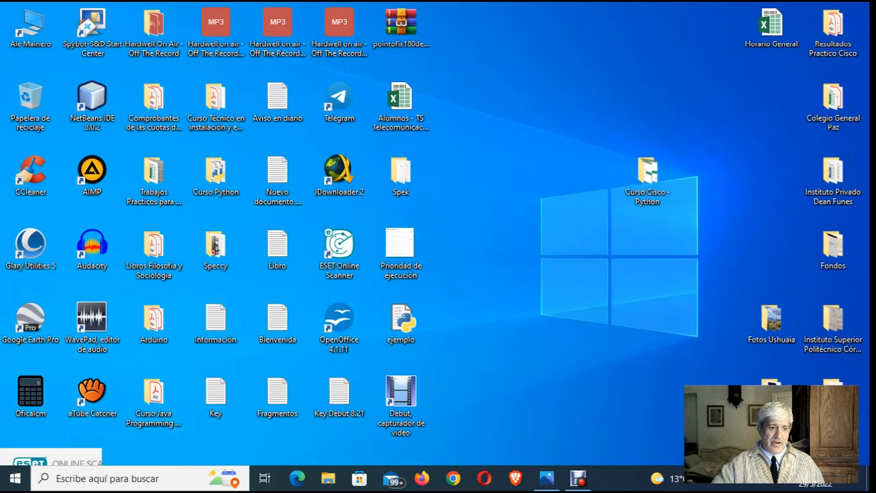
- Launch the MySQL 5.7 Command Line Client - Unicode from the MySQL program group
click(15, 478)
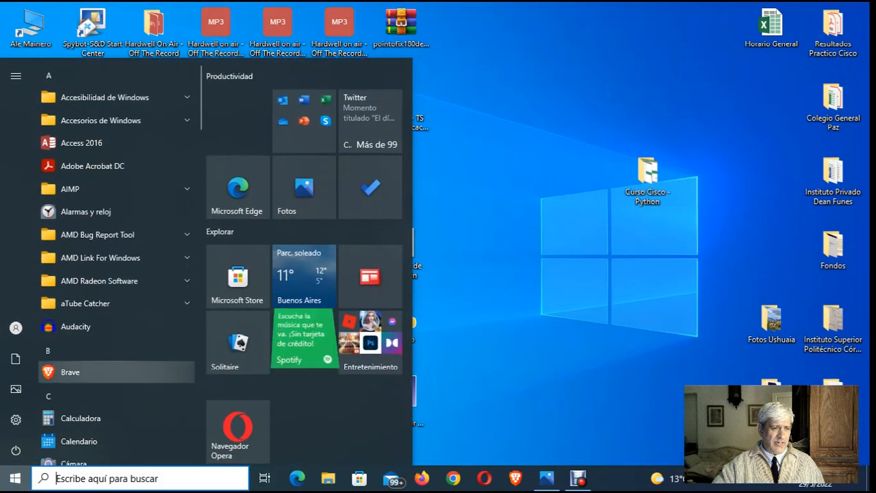
scroll(116, 273, down, 3)
scroll(117, 272, down, 10)
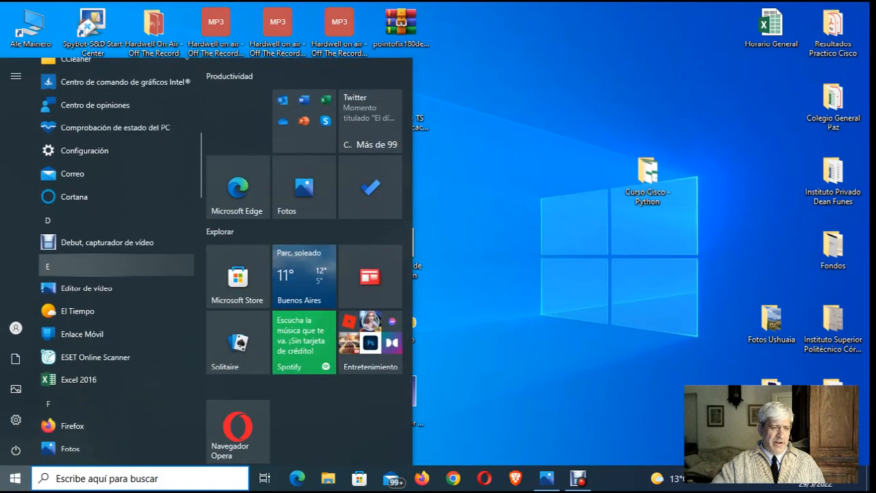
scroll(116, 274, down, 10)
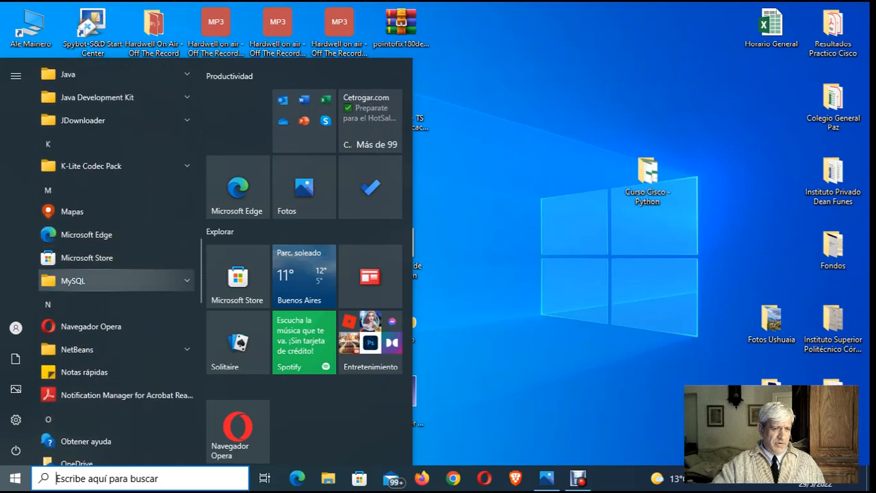
click(116, 281)
scroll(116, 265, down, 2)
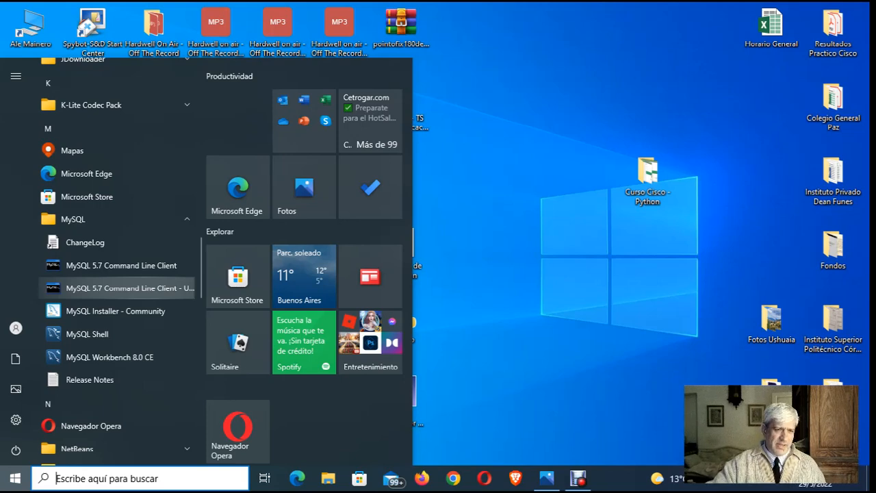
click(130, 288)
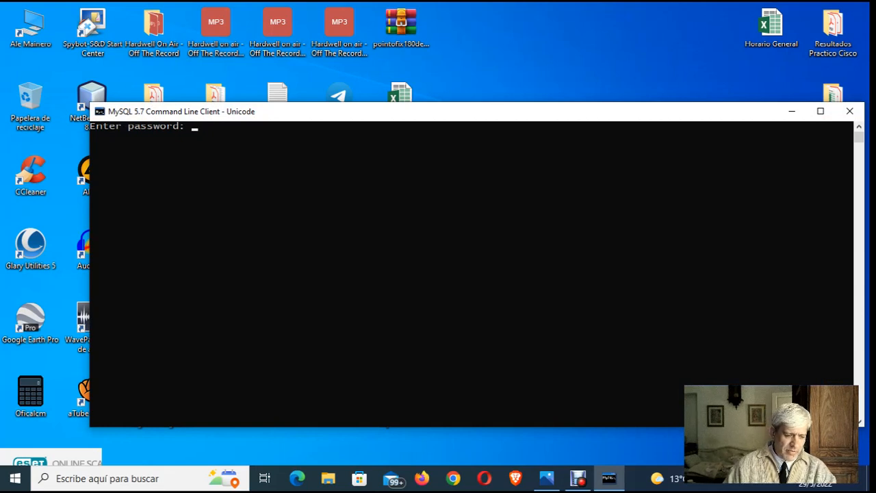
- Log in to the MySQL monitor by entering the account password, and close the command line client
text(****)
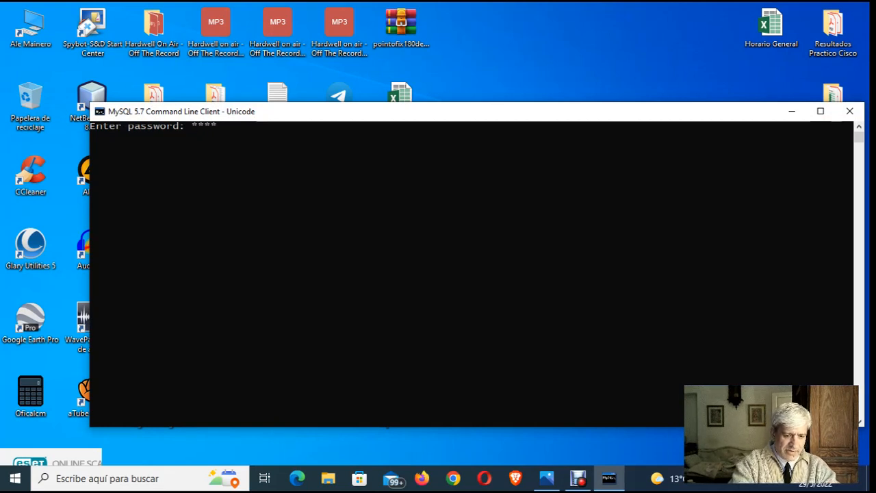
text(******)
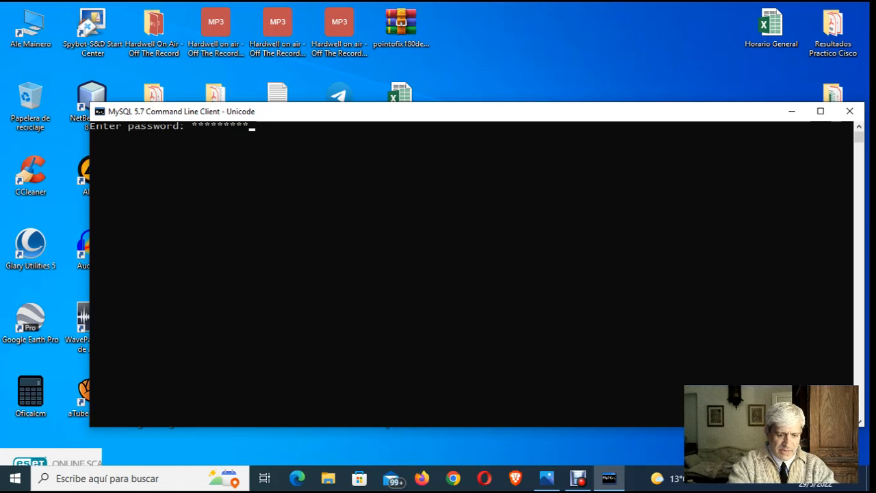
key(Return)
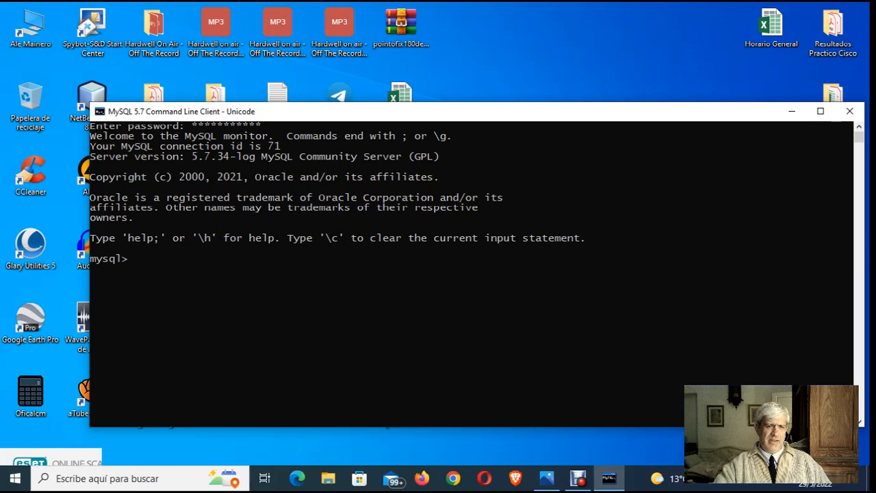
click(849, 110)
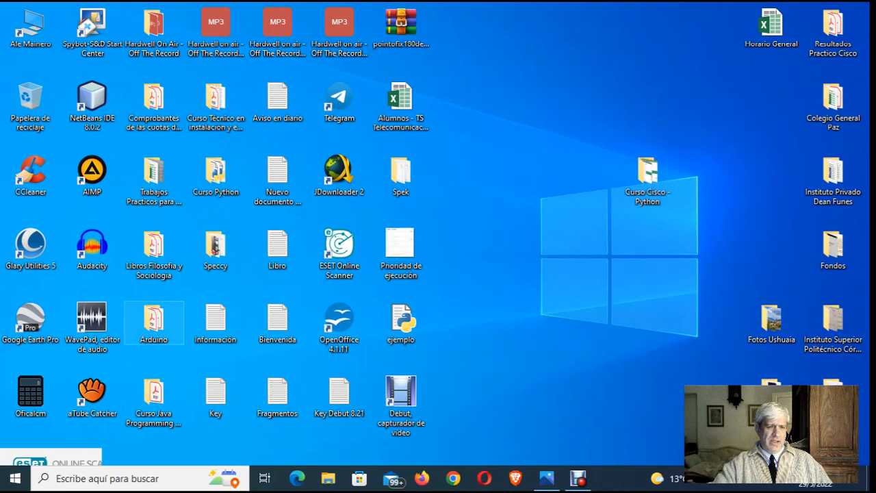
- Launch MySQL Workbench 8.0 CE from the MySQL program group
click(15, 478)
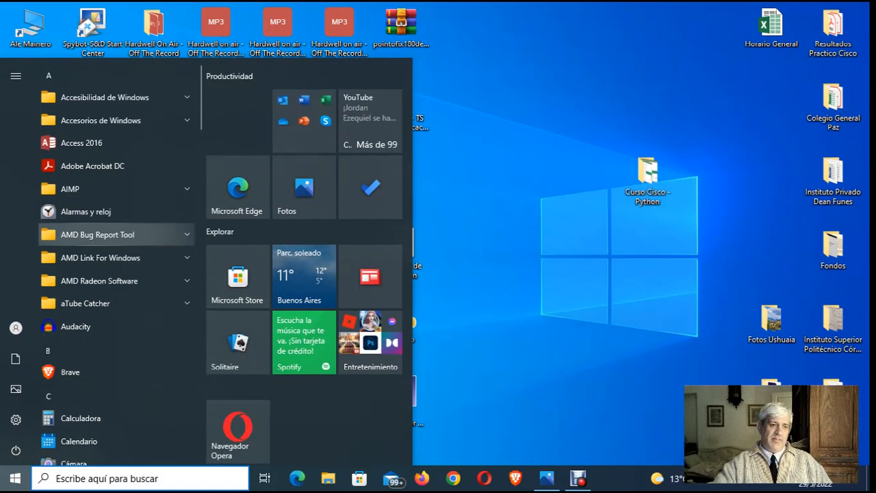
scroll(116, 235, down, 3)
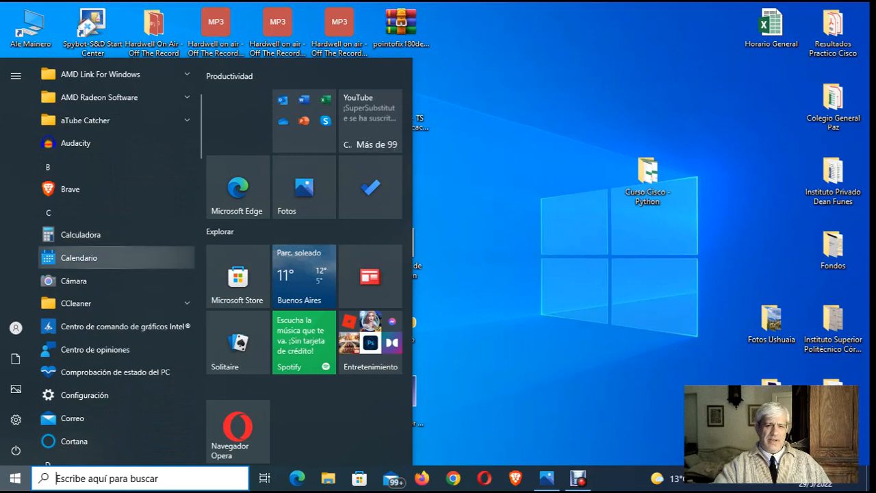
scroll(117, 257, down, 6)
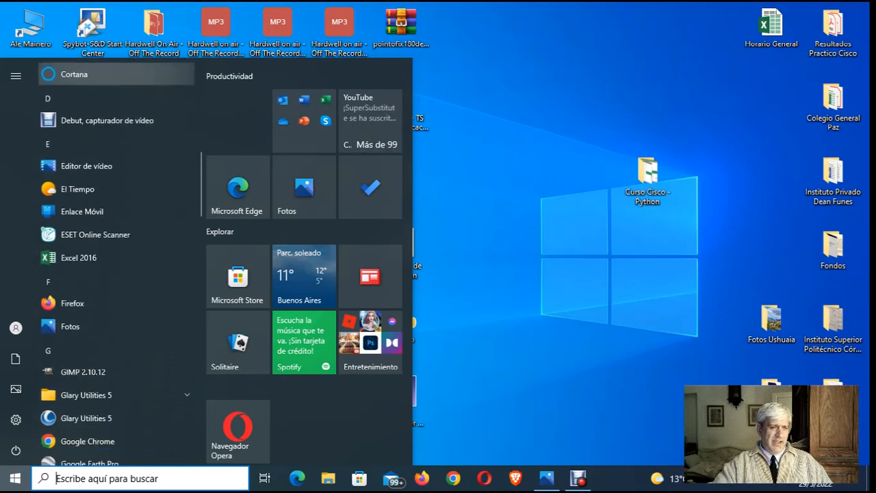
scroll(116, 205, down, 8)
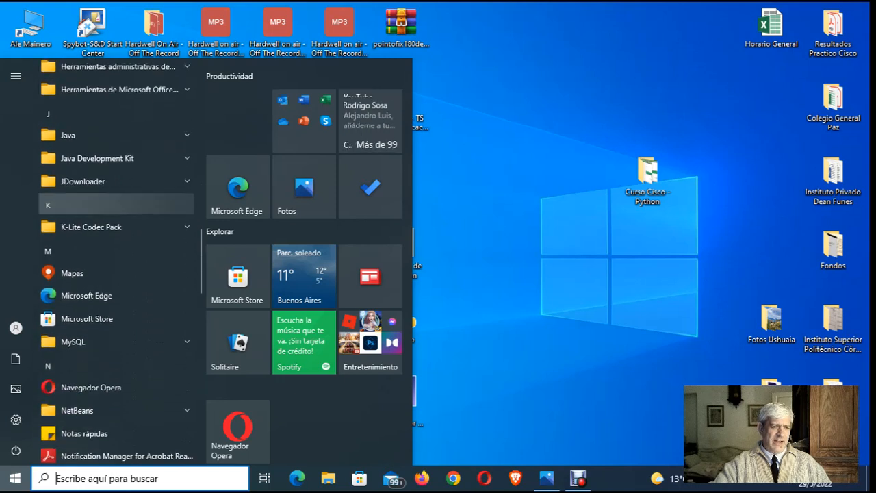
click(116, 219)
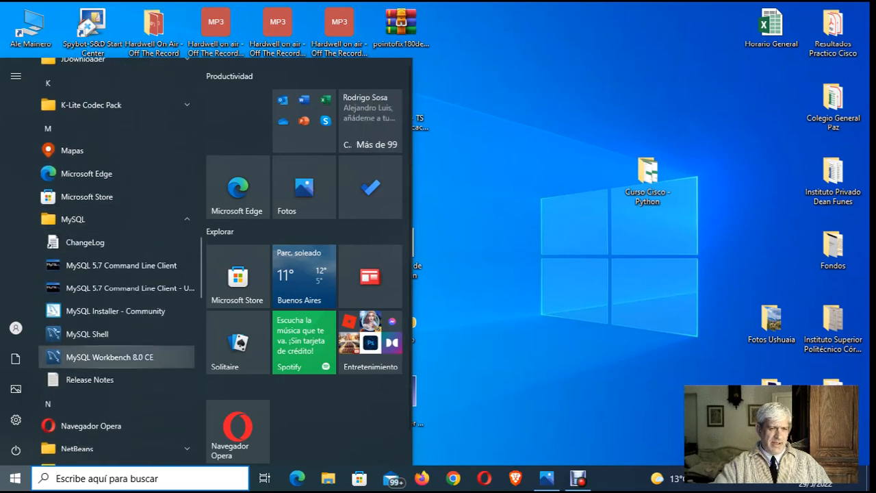
click(109, 356)
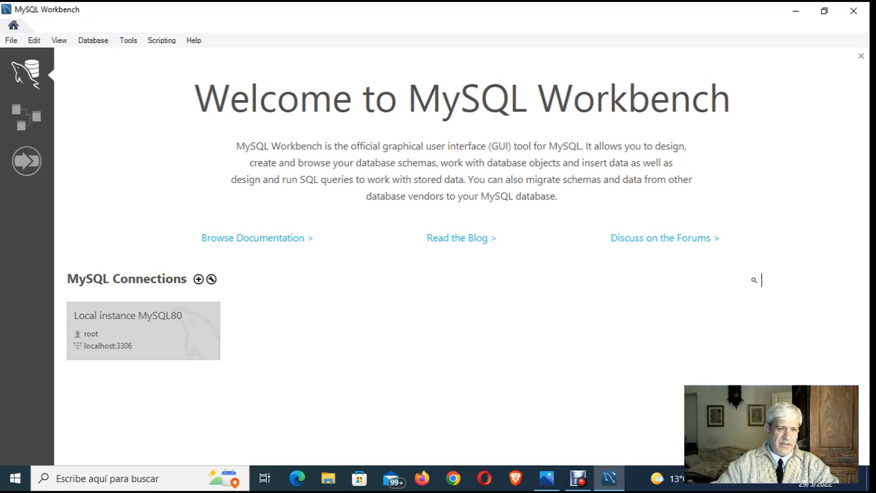
- Connect to the Local instance MySQL80 as root by entering the account password
click(143, 331)
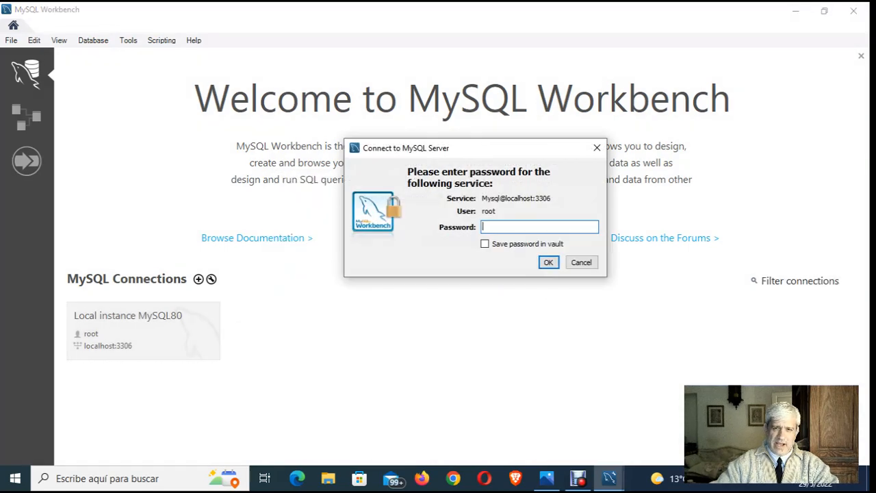
text(*)
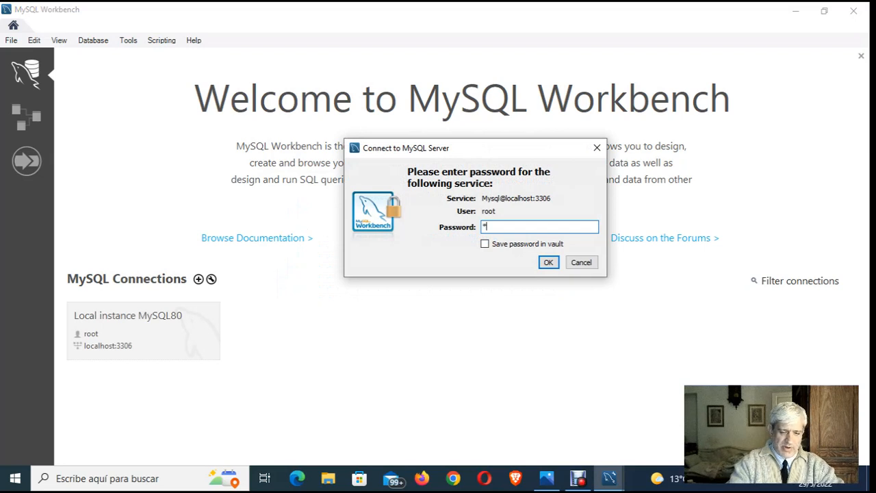
text(**)
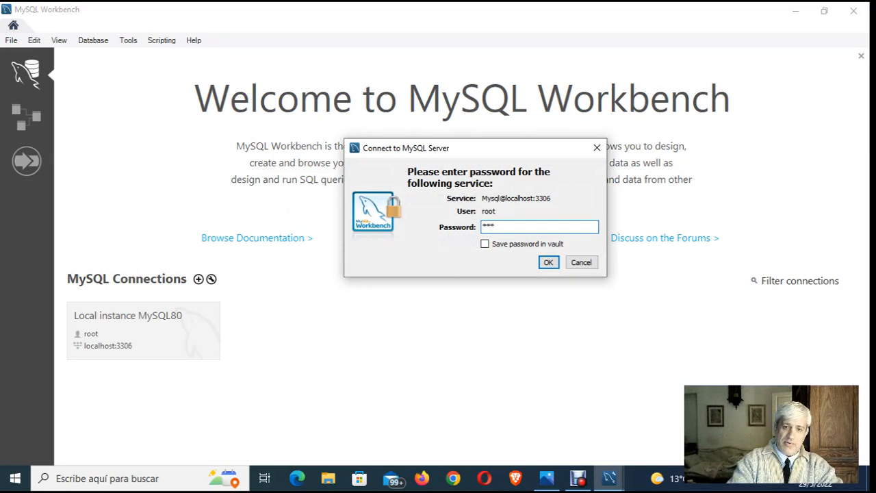
text(**)
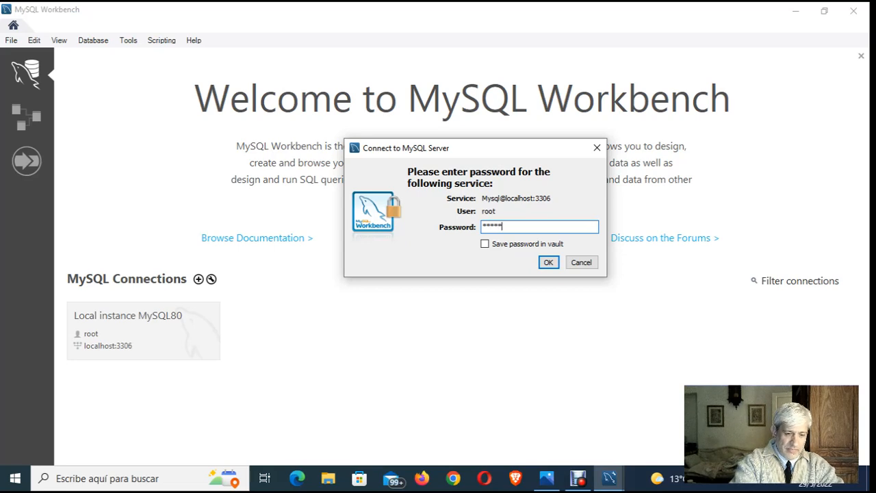
text(*****)
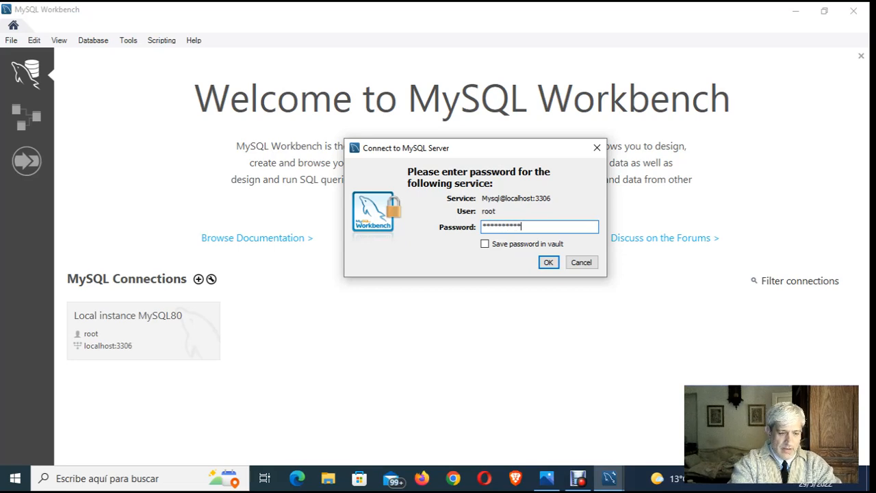
key(Return)
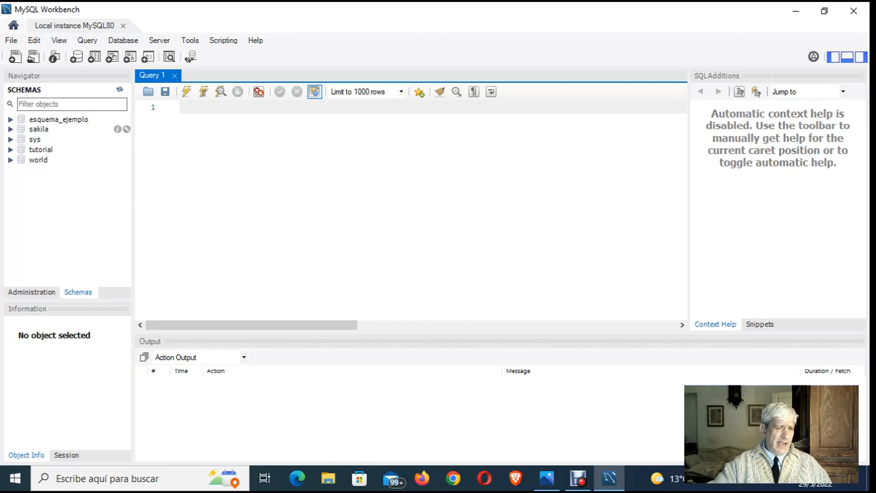
- Examine the list of tables in the sakila schema and collapse the schema again
click(10, 129)
click(22, 139)
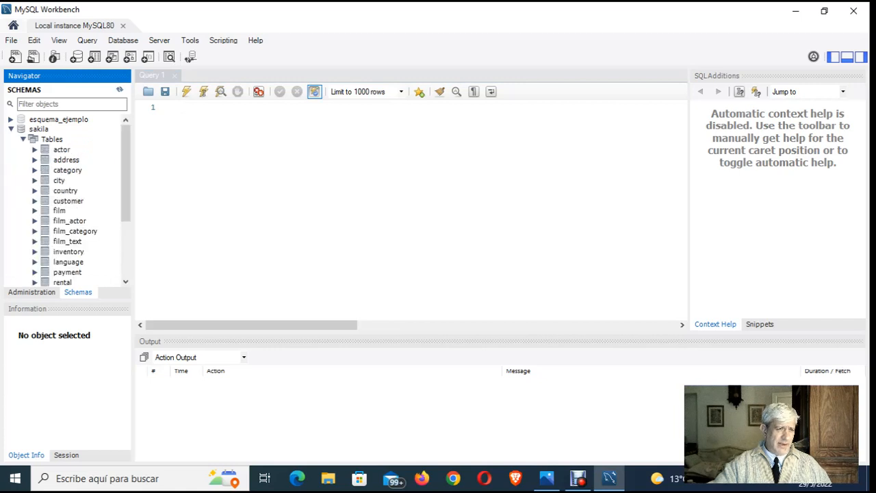
click(23, 139)
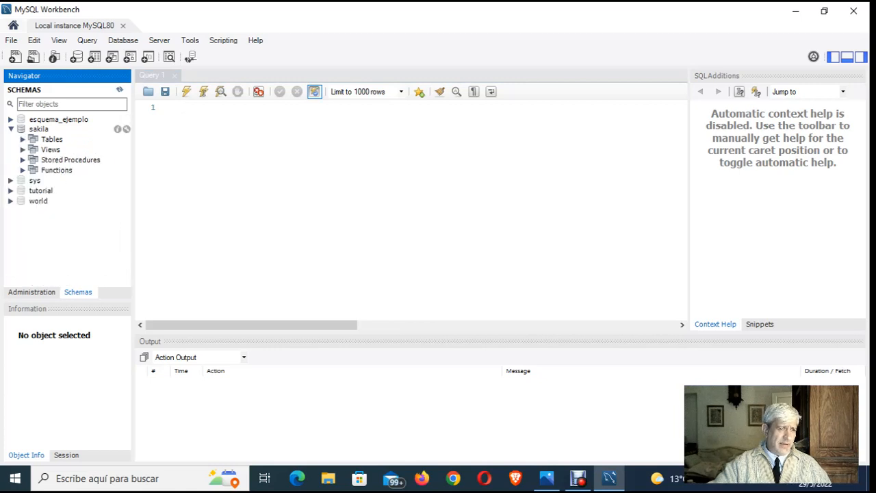
click(10, 128)
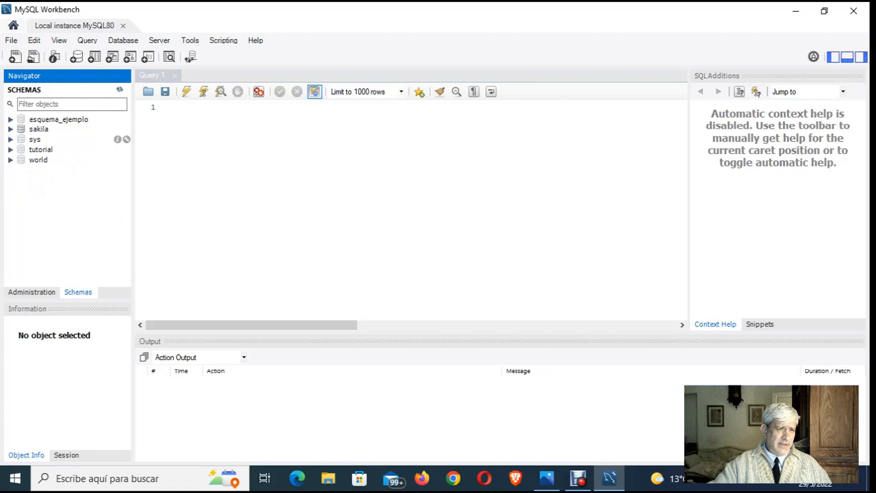
- Examine the columns of the alumnos table in the tutorial schema, including their data types
click(10, 149)
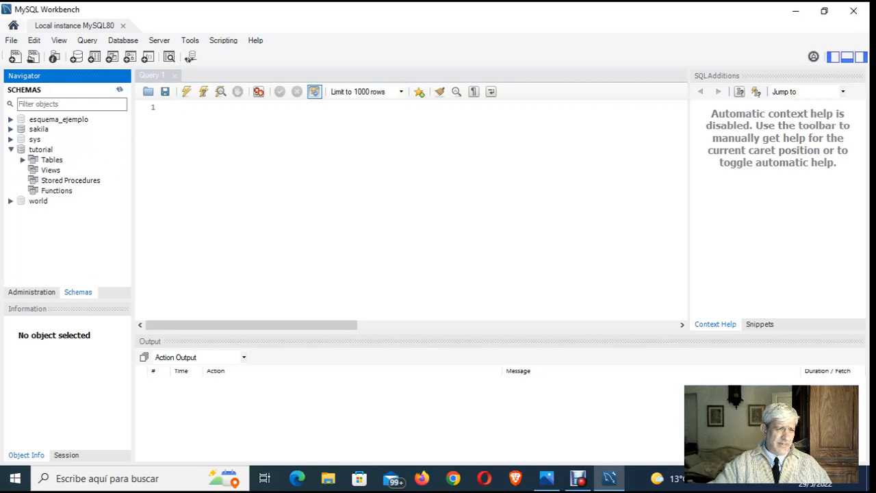
click(22, 159)
click(35, 170)
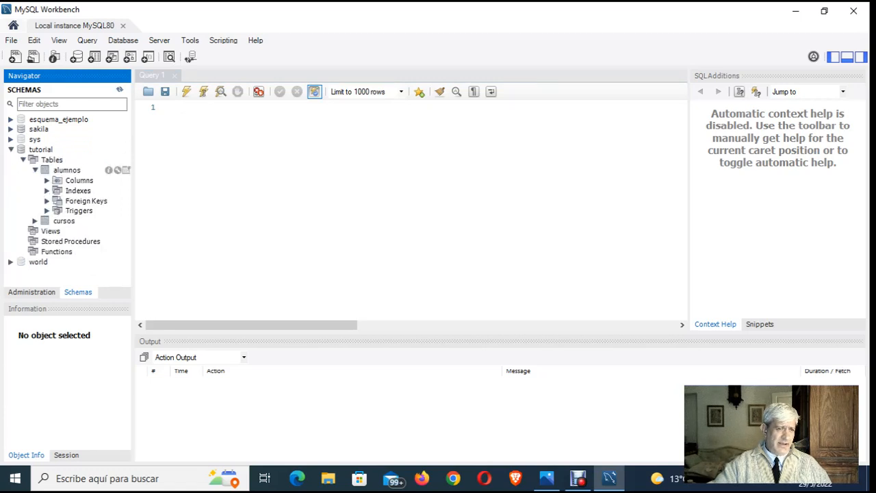
click(47, 180)
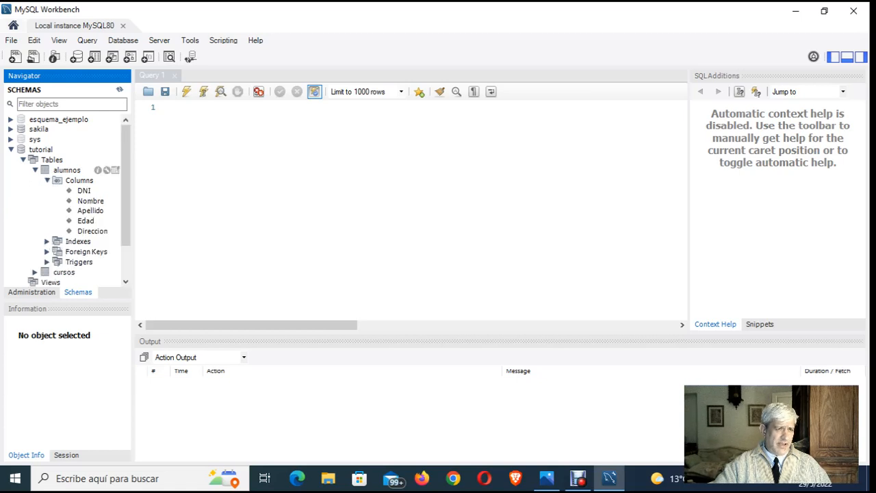
click(47, 181)
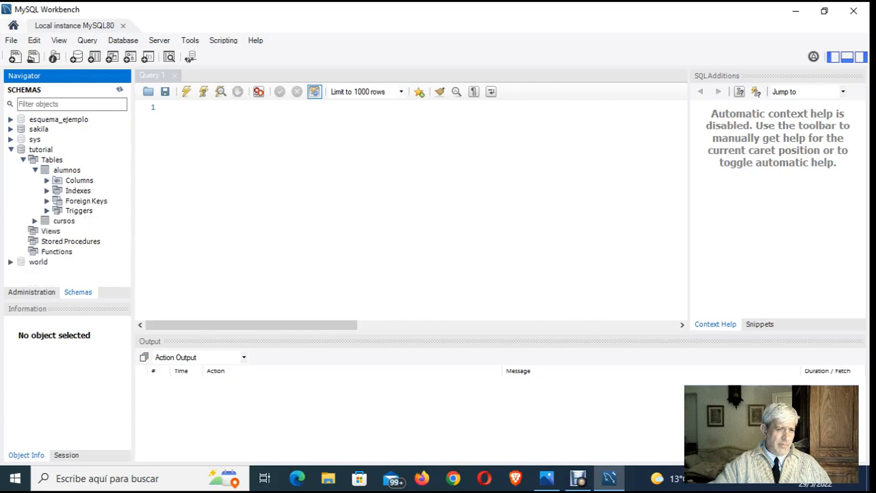
click(47, 181)
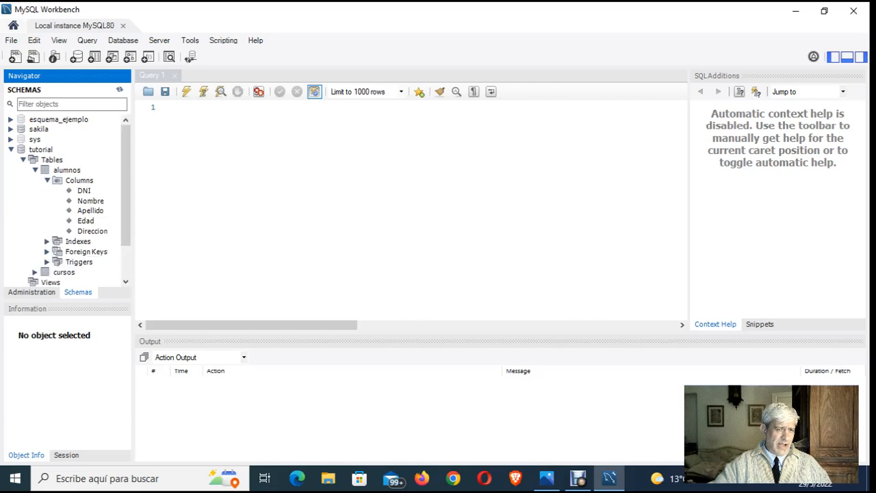
double_click(78, 181)
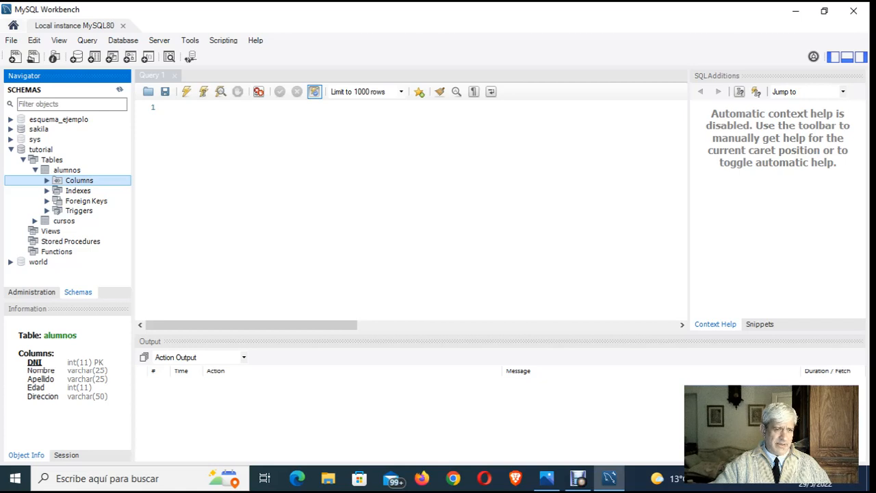
- Query all rows of the alumnos table in the tutorial schema and look through the records
double_click(67, 170)
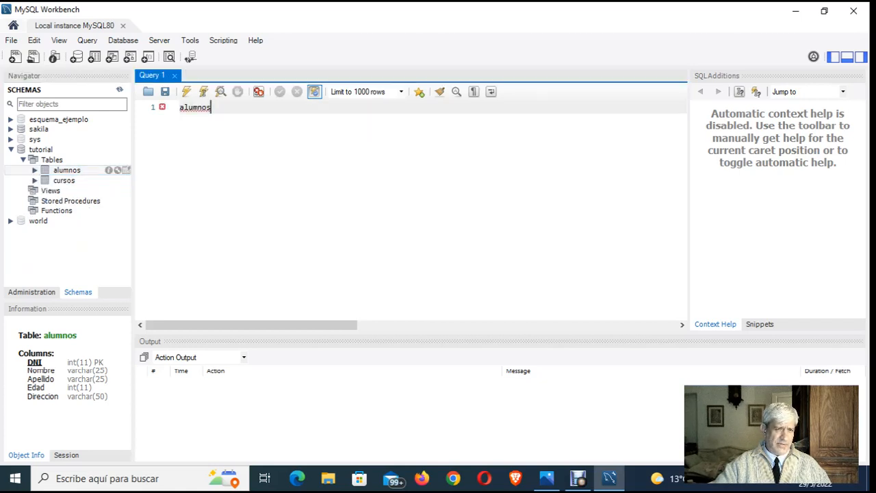
click(126, 170)
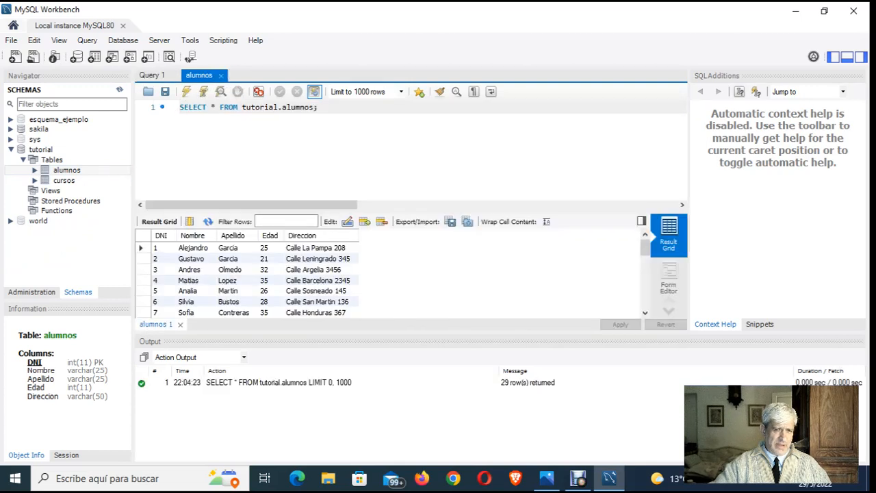
scroll(253, 274, down, 1)
scroll(253, 273, down, 6)
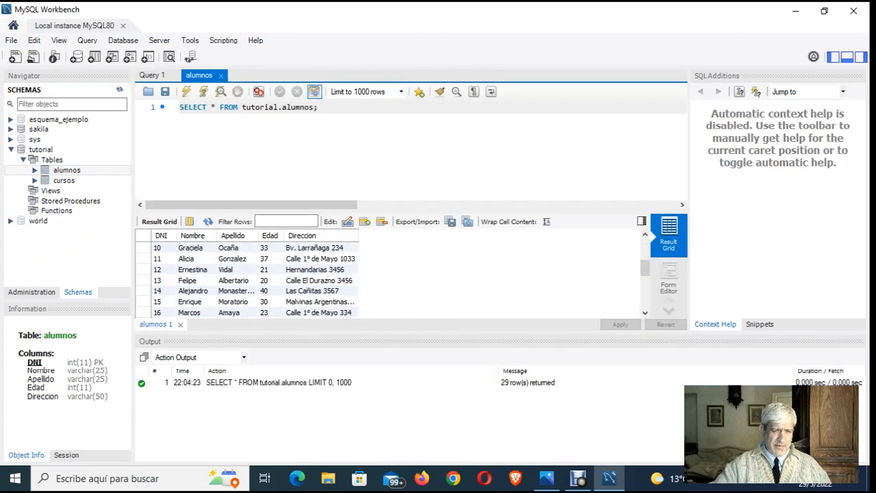
scroll(253, 274, down, 1)
scroll(253, 273, up, 8)
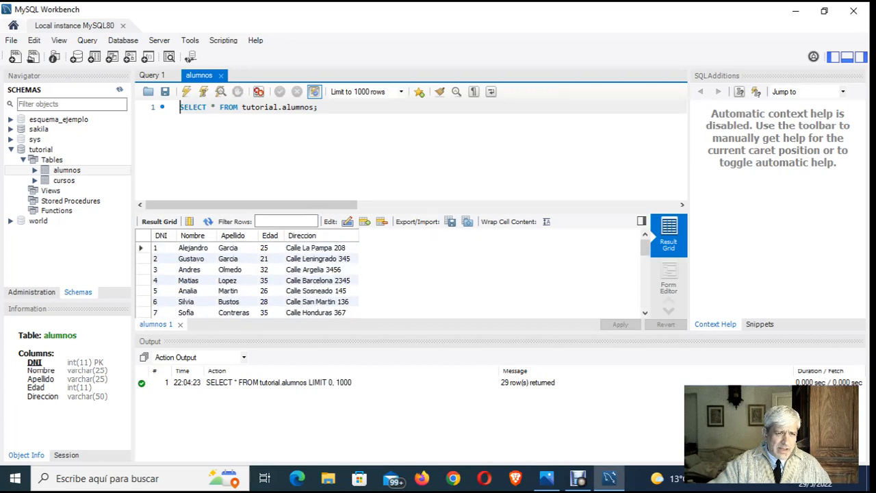
- Query all rows of the cursos table in the tutorial schema and look through the records
click(35, 180)
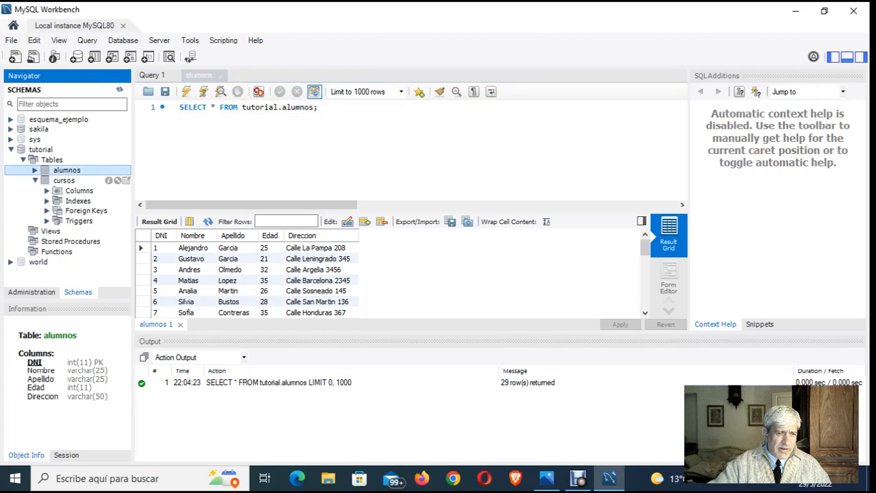
click(64, 180)
click(126, 180)
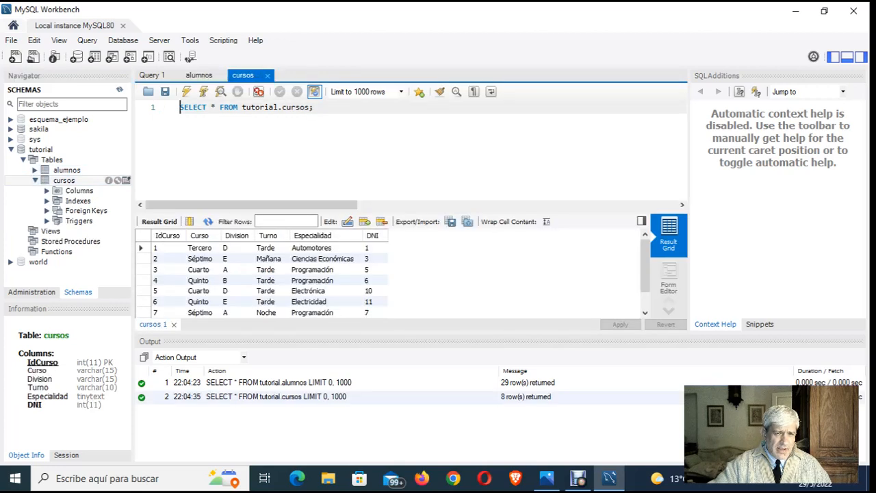
scroll(375, 277, down, 1)
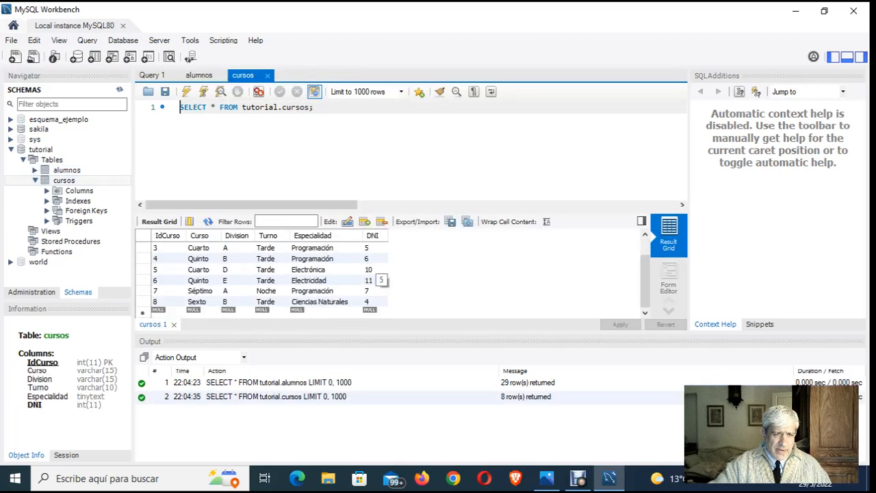
scroll(375, 277, up, 1)
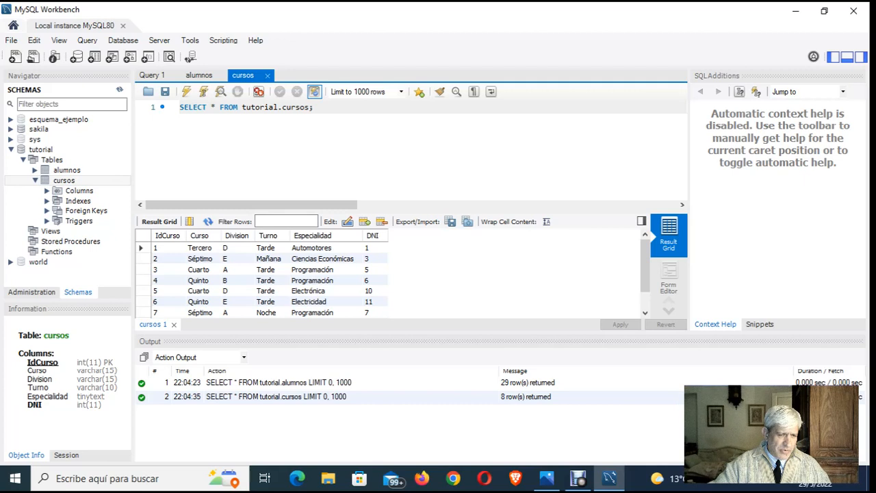
- Collapse the tutorial schema and close the cursos, alumnos and Query 1 editors
click(35, 180)
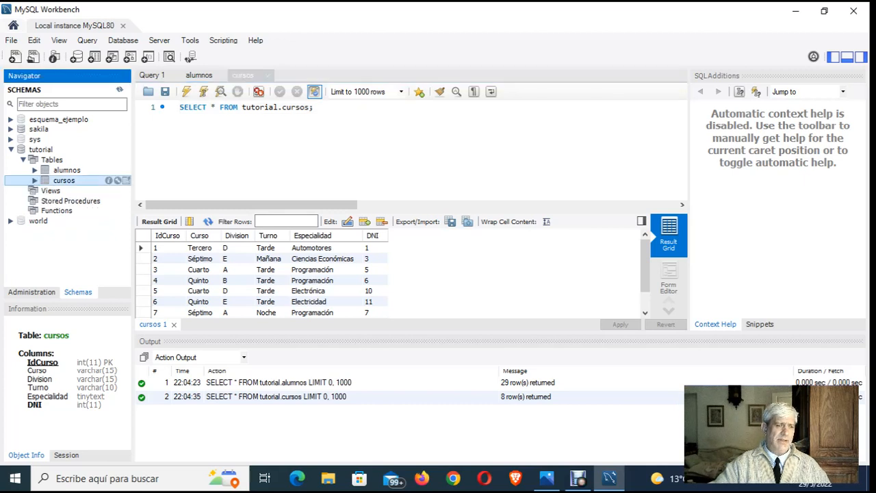
click(23, 159)
click(11, 149)
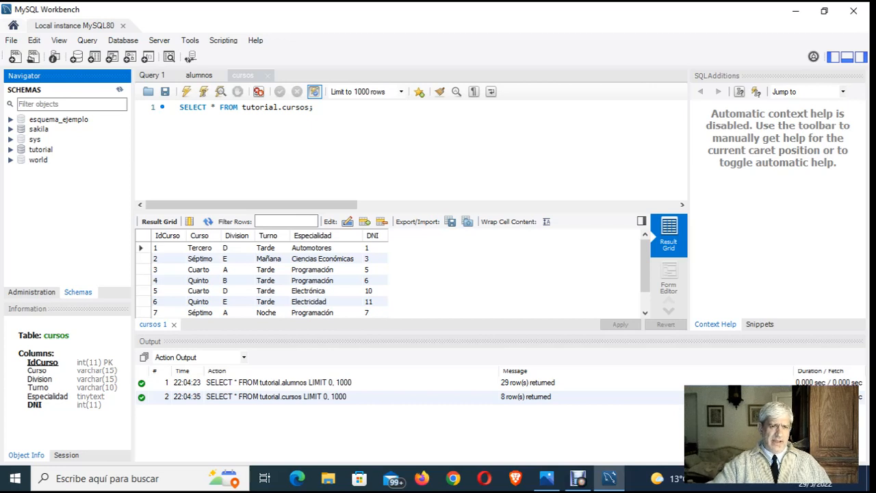
click(268, 75)
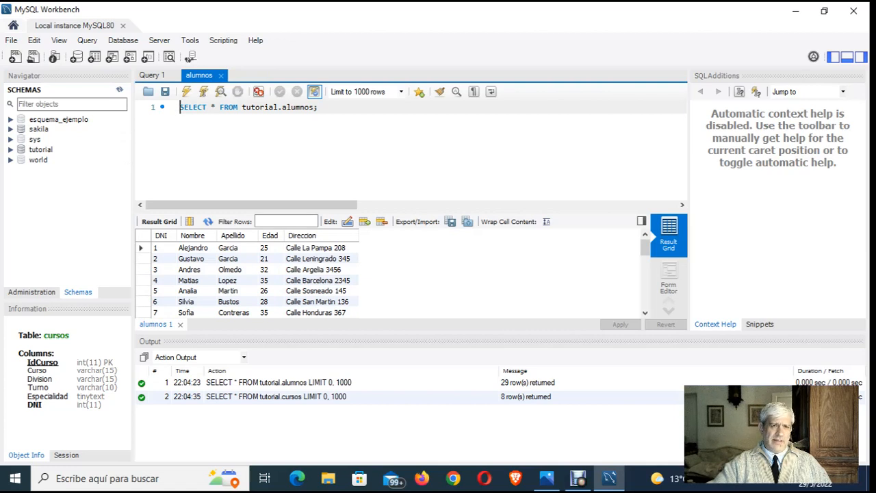
click(221, 75)
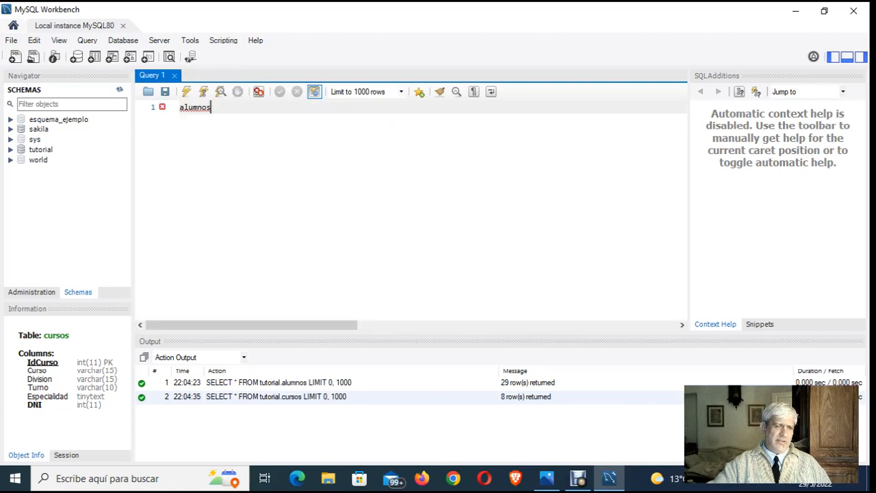
click(174, 75)
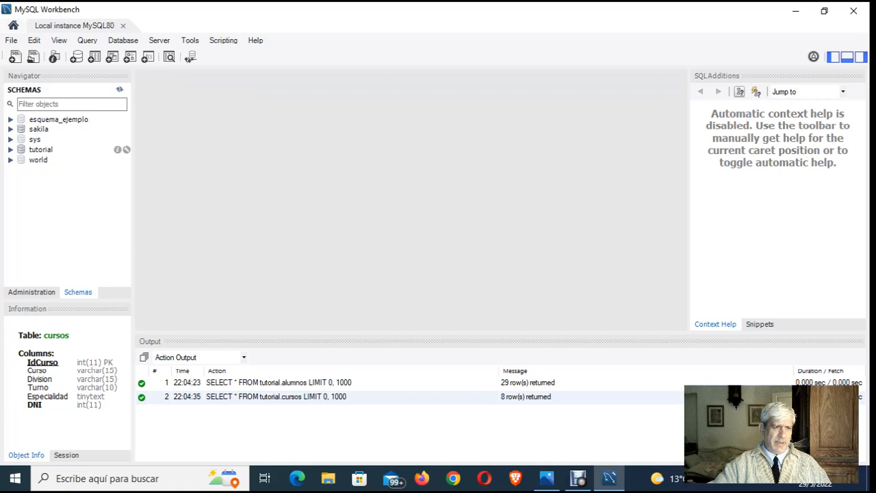
- Expand the tutorial schema to view its tables, then collapse it again
click(10, 149)
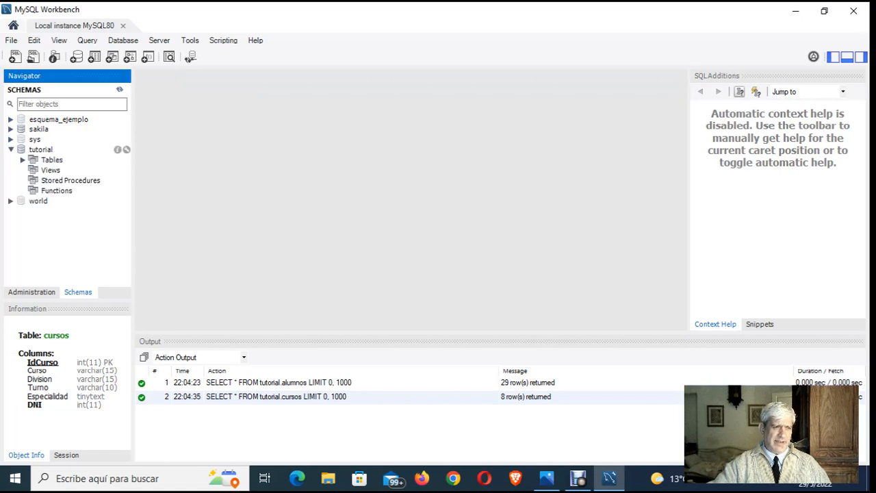
click(41, 149)
click(23, 159)
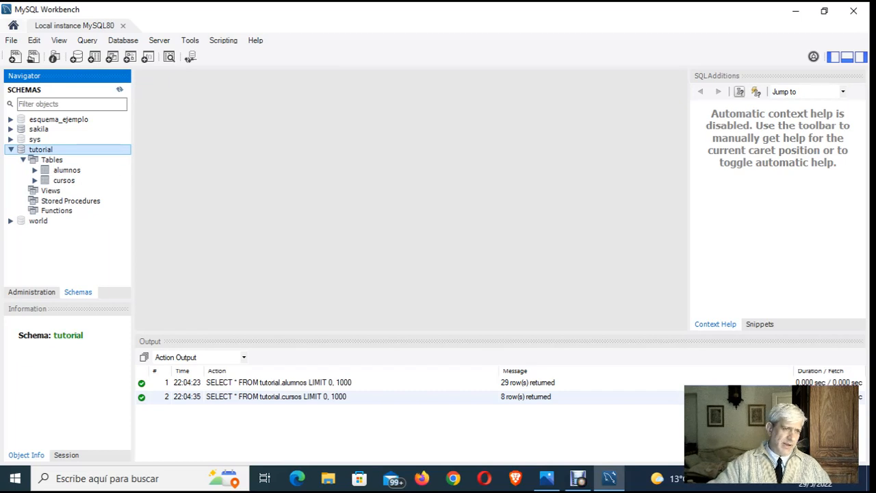
click(23, 159)
click(11, 149)
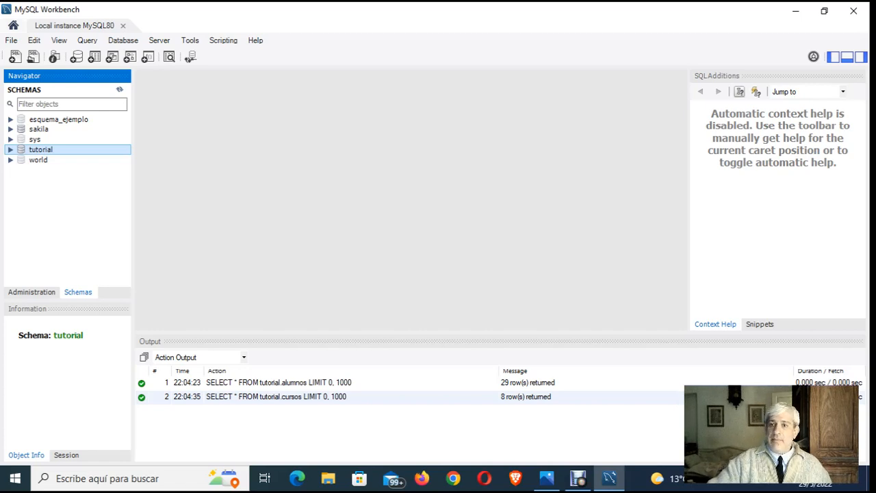
- Create a new data model and rename its default mydb schema as Lavanderia
click(11, 41)
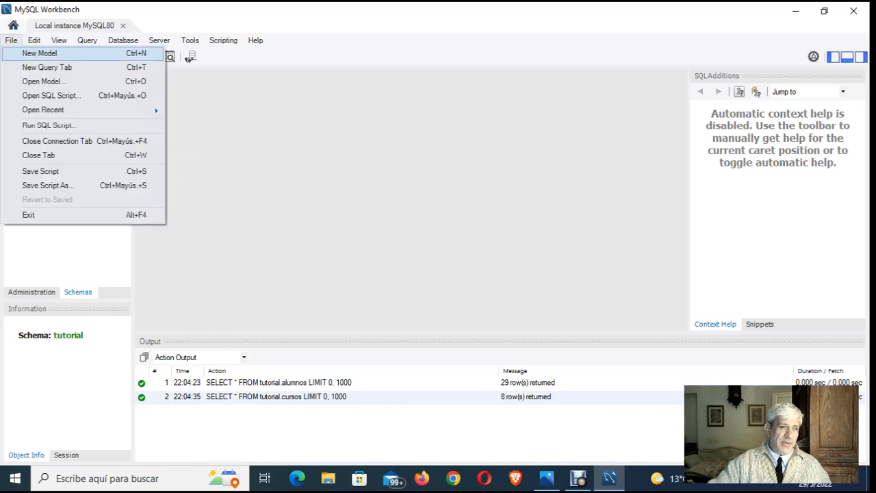
click(40, 54)
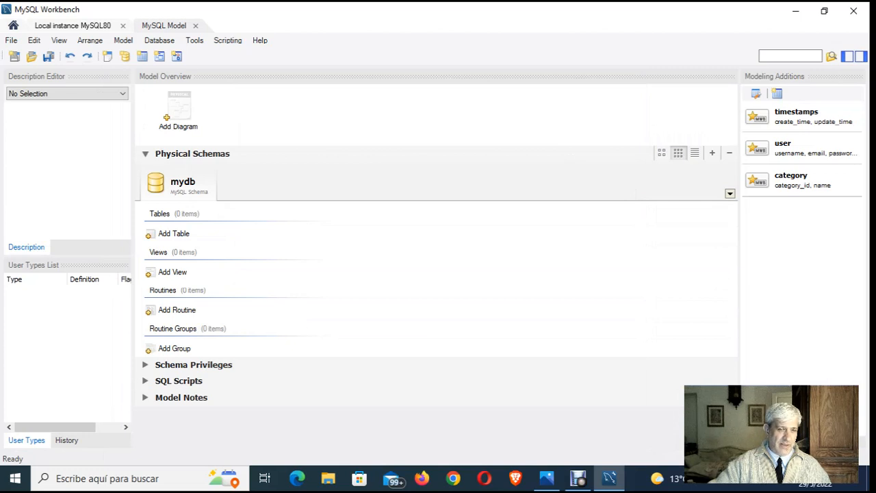
double_click(182, 185)
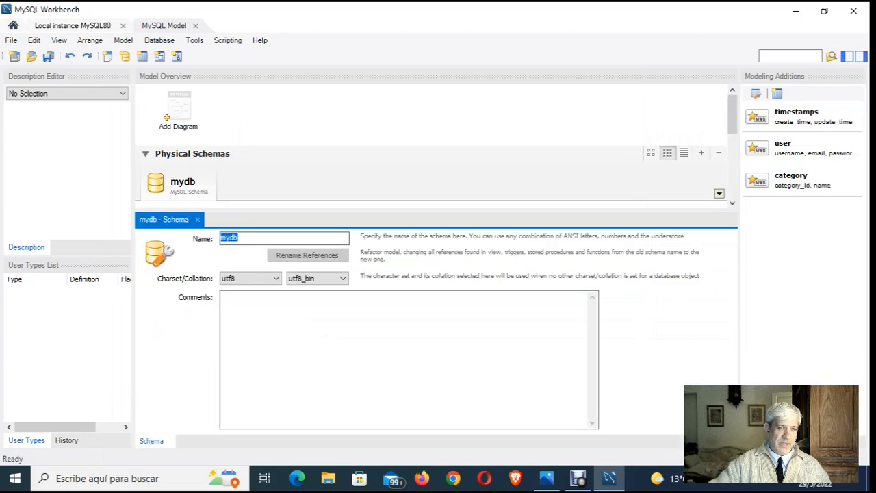
click(239, 239)
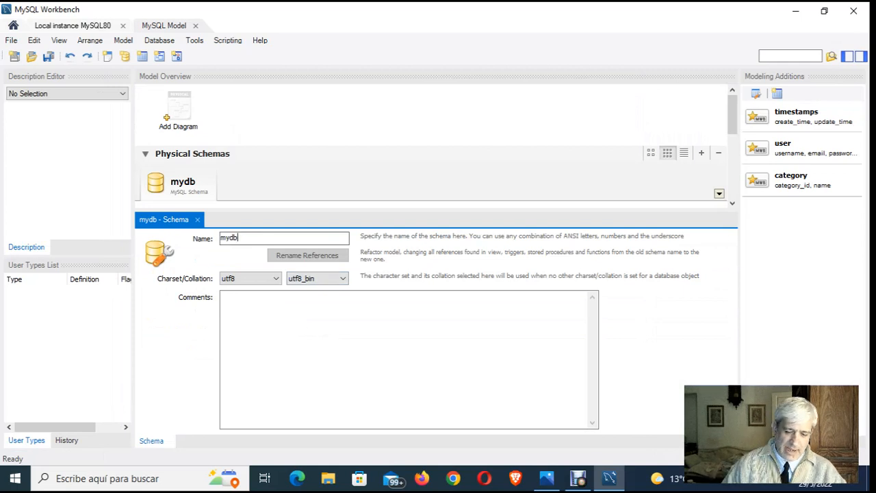
key(BackSpace)
key(BackSpace)
key(BackSpace)
key(BackSpace)
text(L)
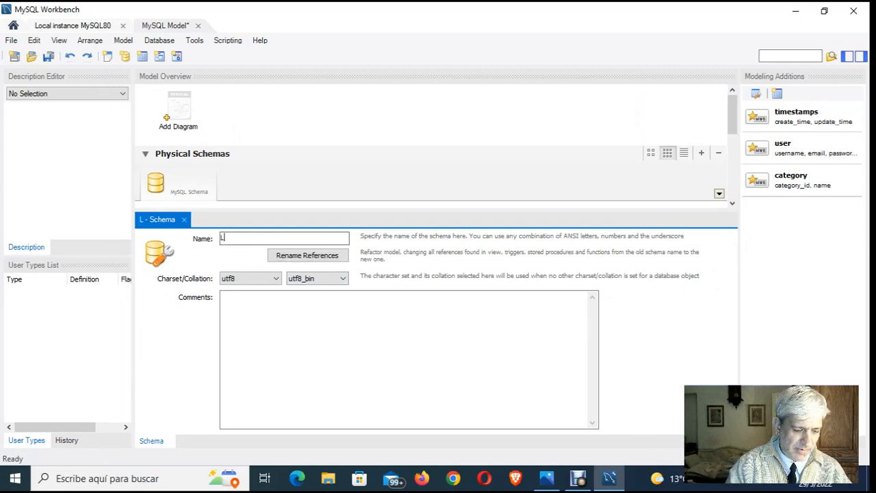
text(avanderia)
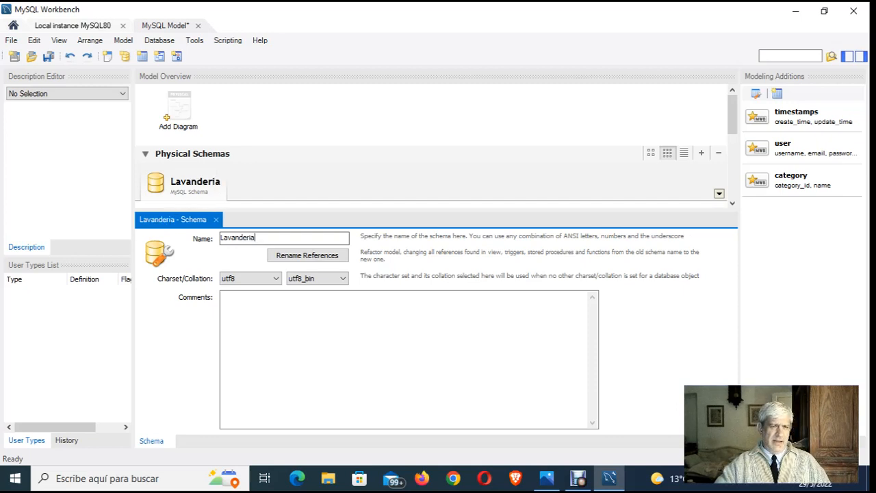
- Add an EER diagram to the Lavanderia model and place a new table in its upper-left area
double_click(180, 113)
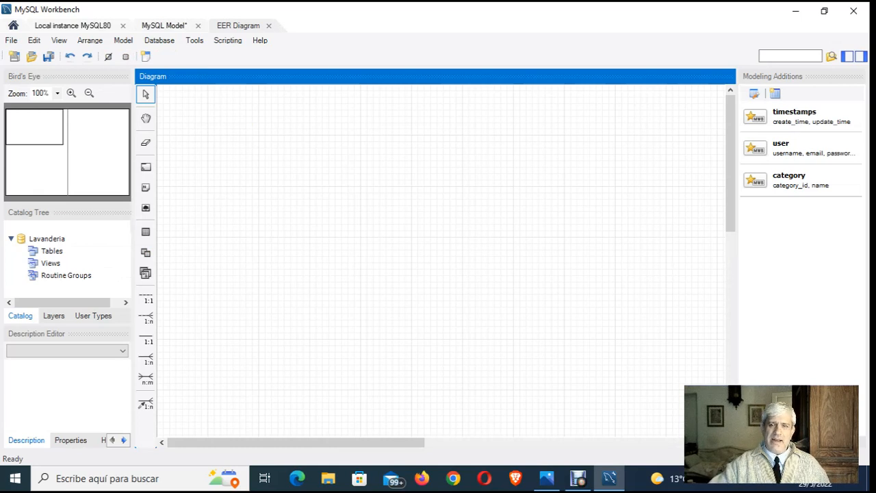
click(145, 231)
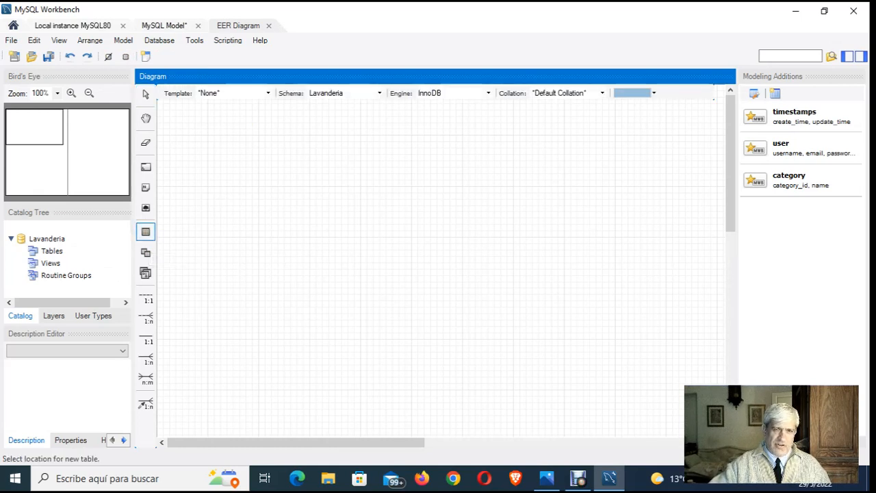
click(284, 175)
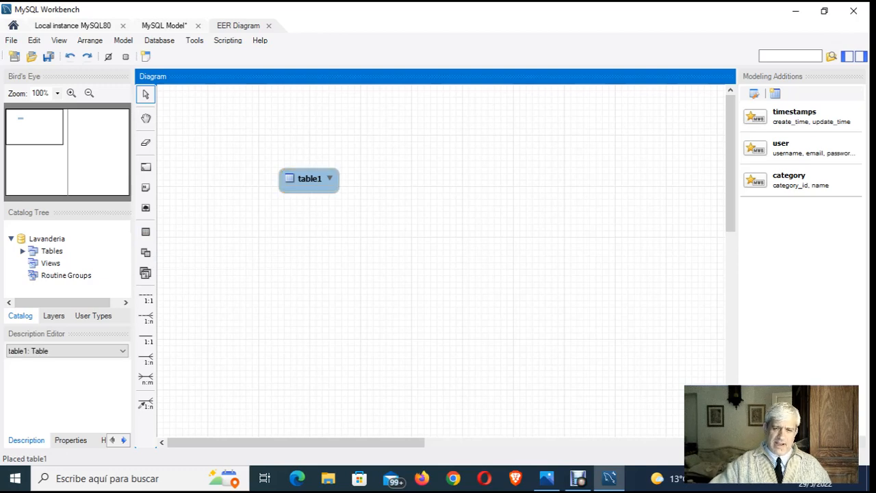
- Consult the Caso Lavandería relational model image in Photos, then return to MySQL Workbench and rename the diagram's new table as Clientes
click(546, 478)
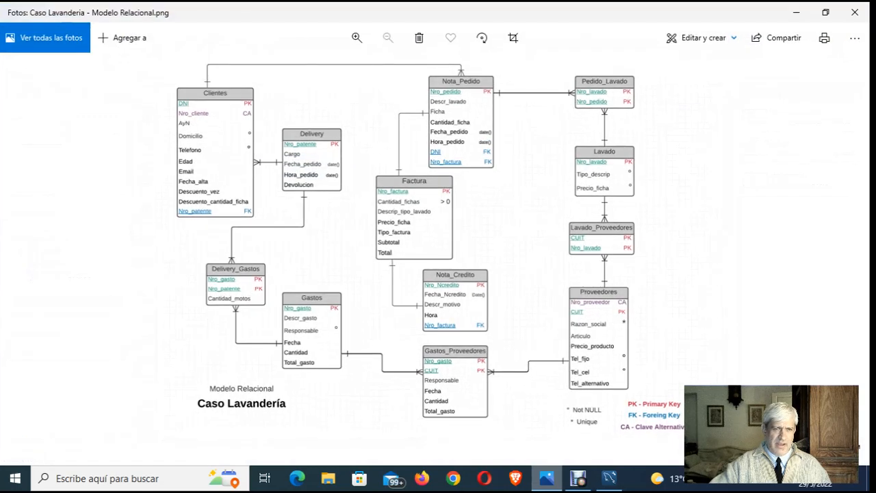
click(546, 478)
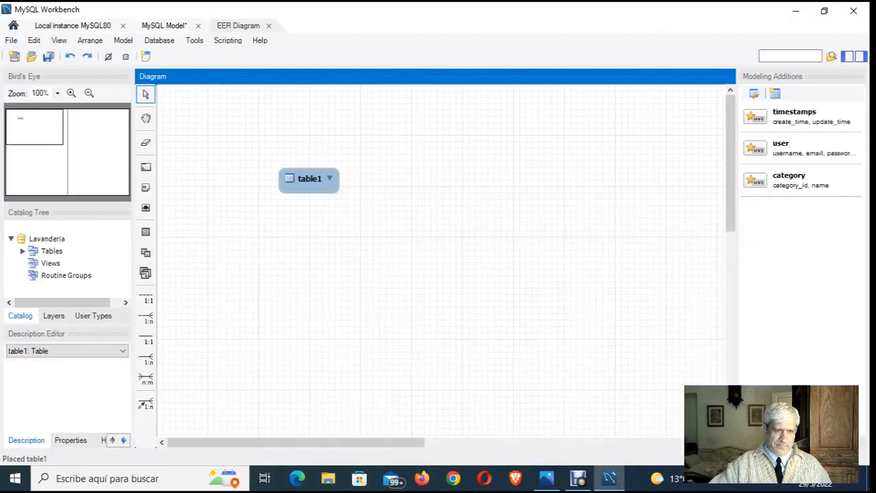
double_click(309, 180)
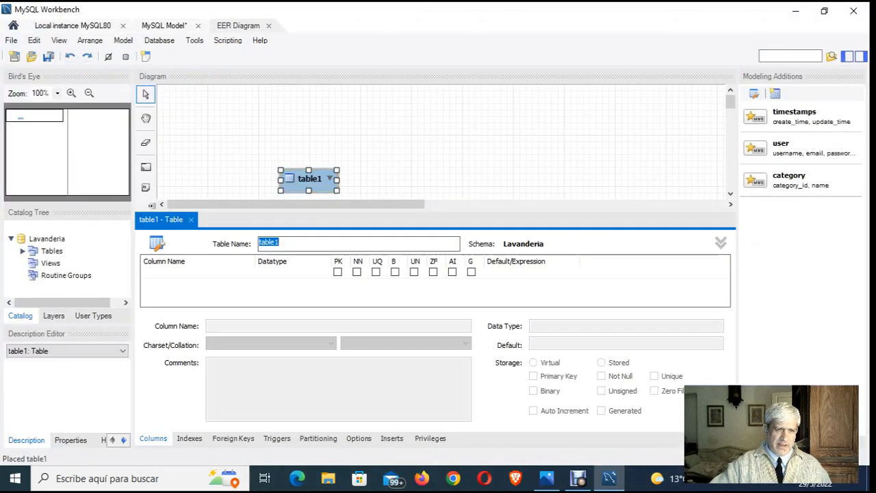
click(280, 243)
key(BackSpace)
key(BackSpace)
key(BackSpace)
key(BackSpace)
key(BackSpace)
key(BackSpace)
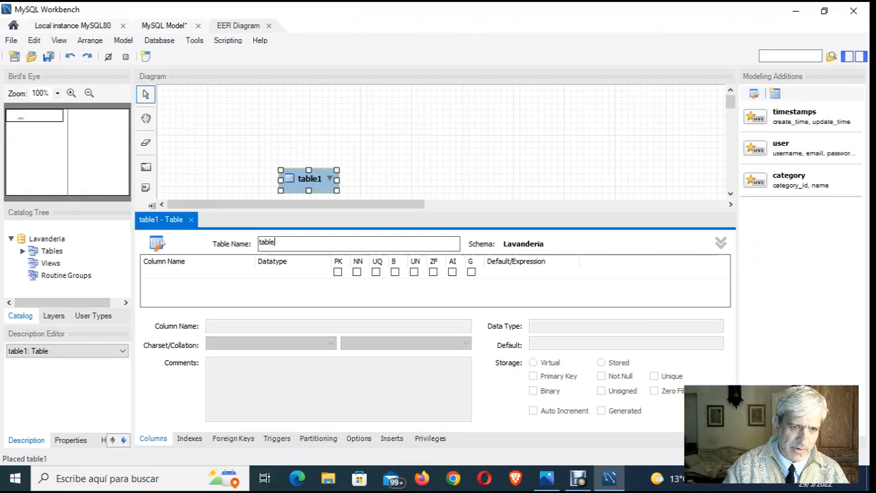
text(lientes)
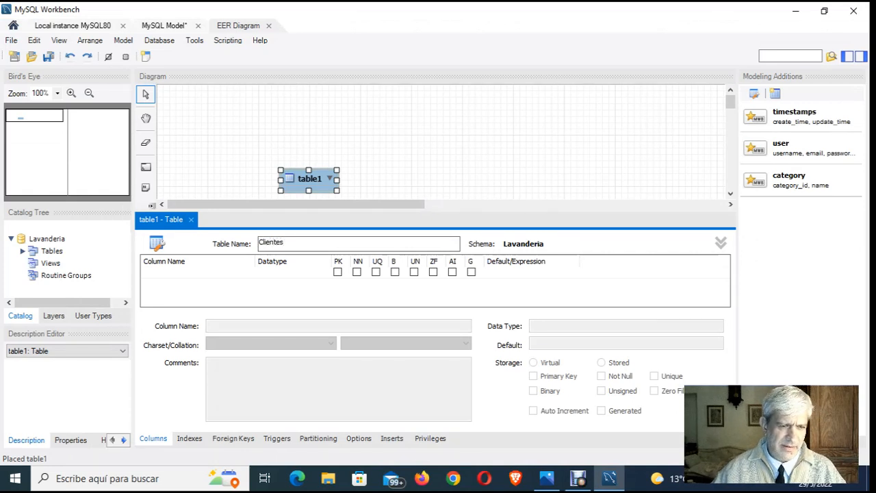
key(Return)
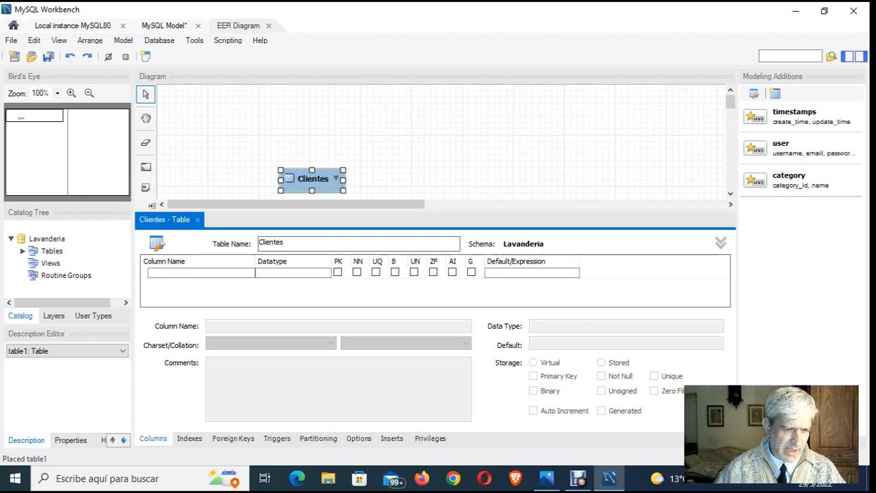
- Add a first column named DNI with datatype INT to the Clientes table
click(201, 273)
double_click(200, 273)
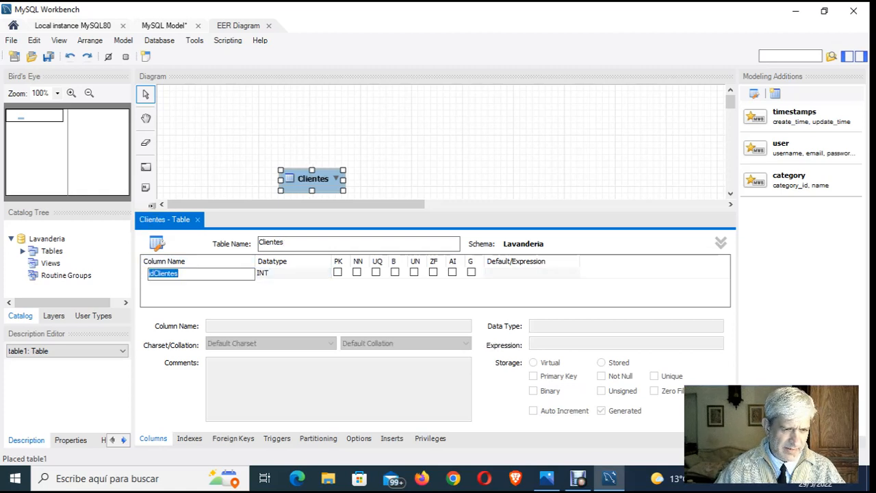
key(BackSpace)
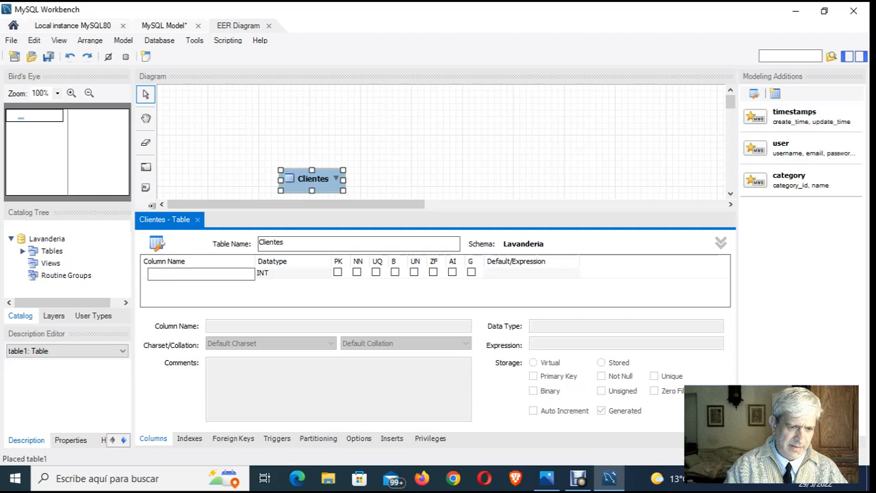
text(DNI)
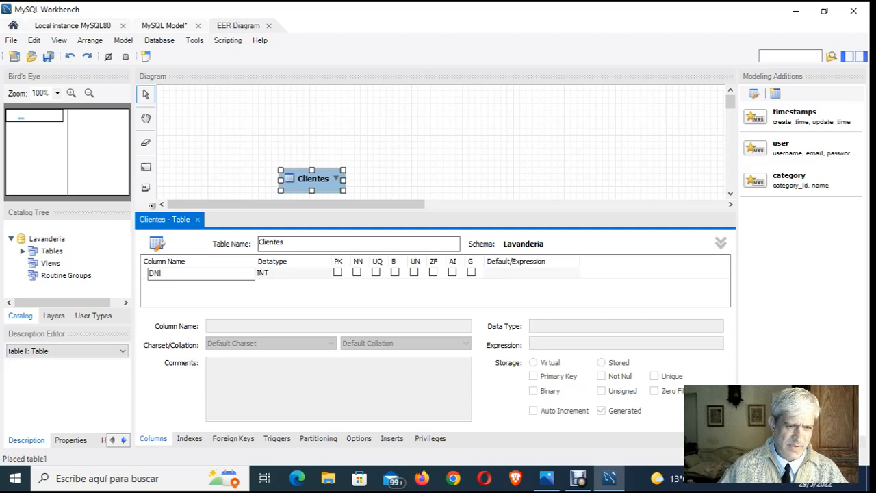
key(Tab)
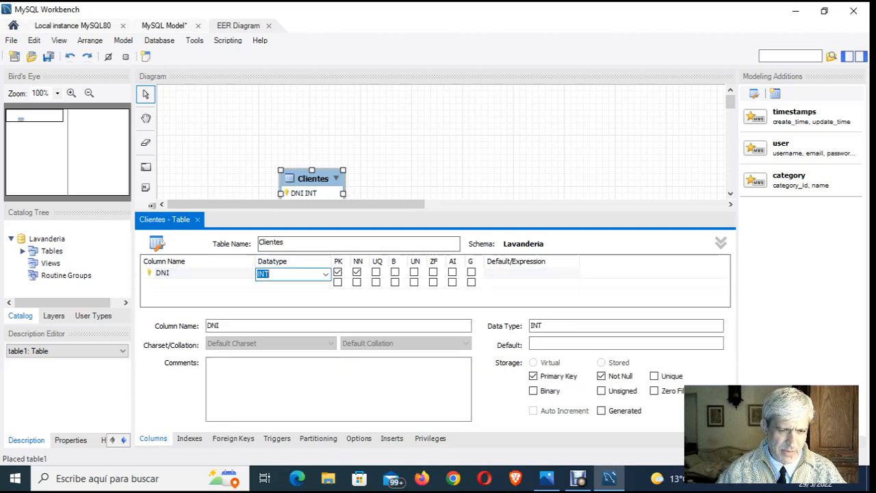
click(326, 274)
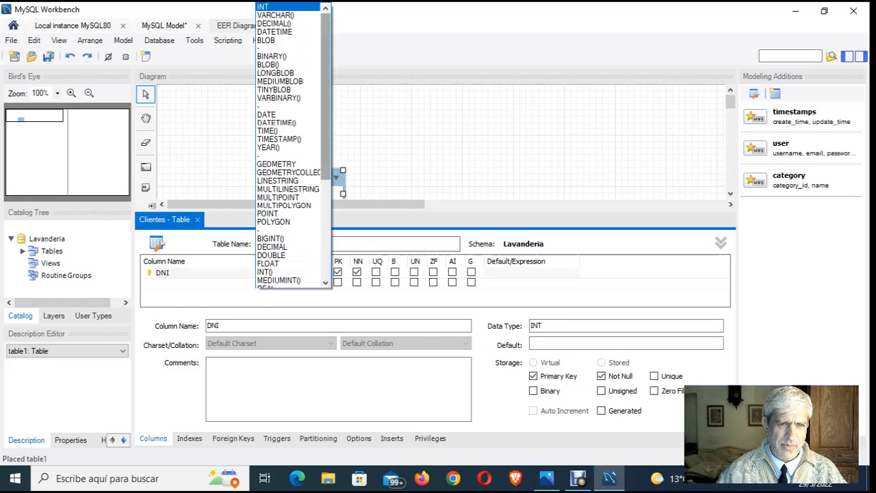
click(274, 7)
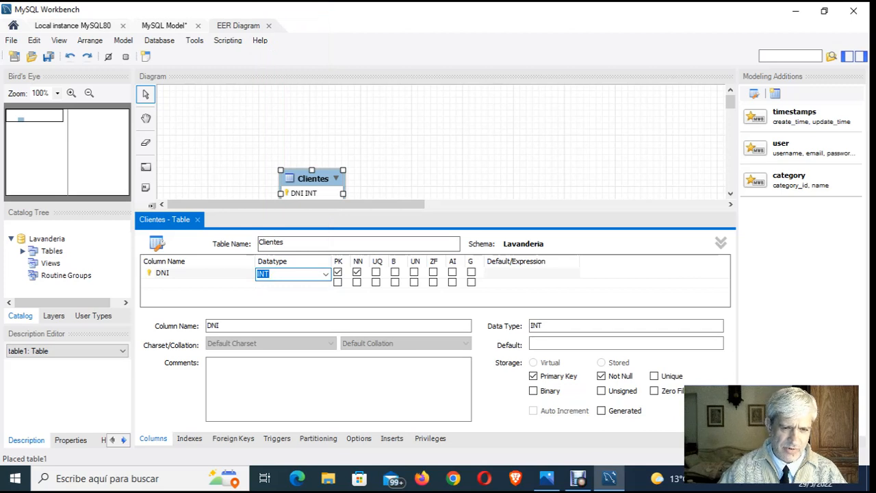
click(274, 295)
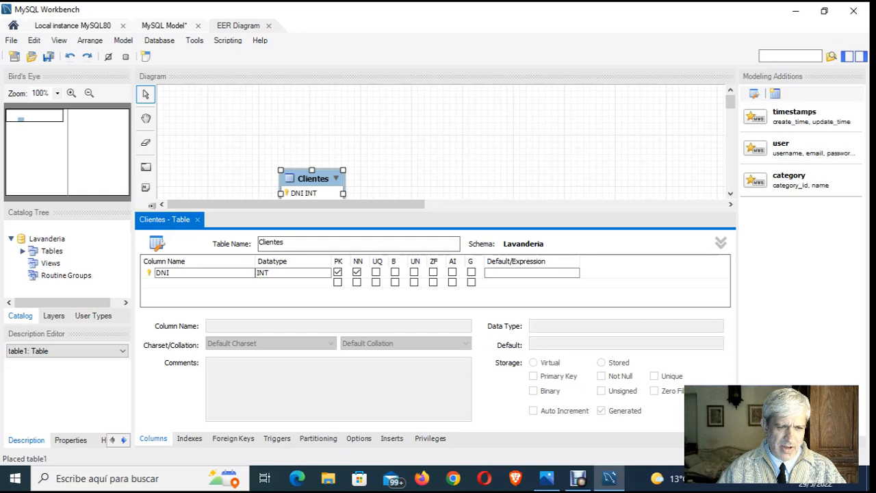
- Add a second column to the Clientes table and name it Nro_cliente, checking the relational model image in Photos for the field name
click(201, 282)
double_click(201, 283)
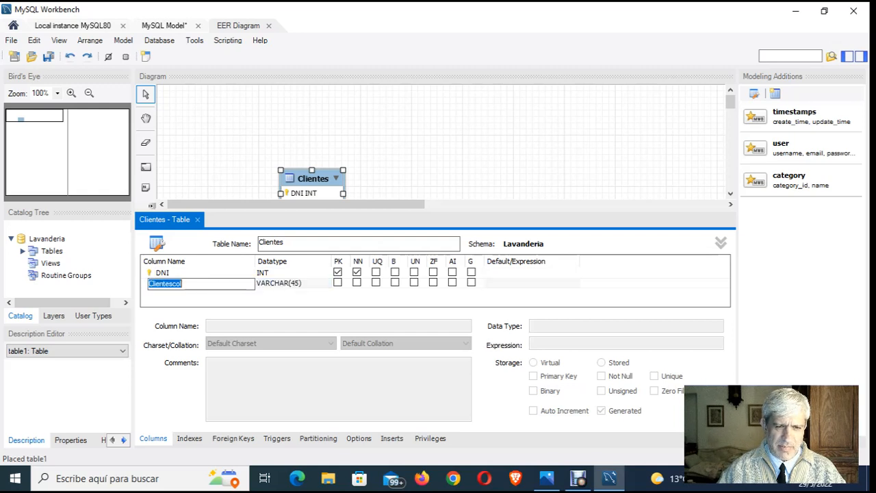
click(191, 273)
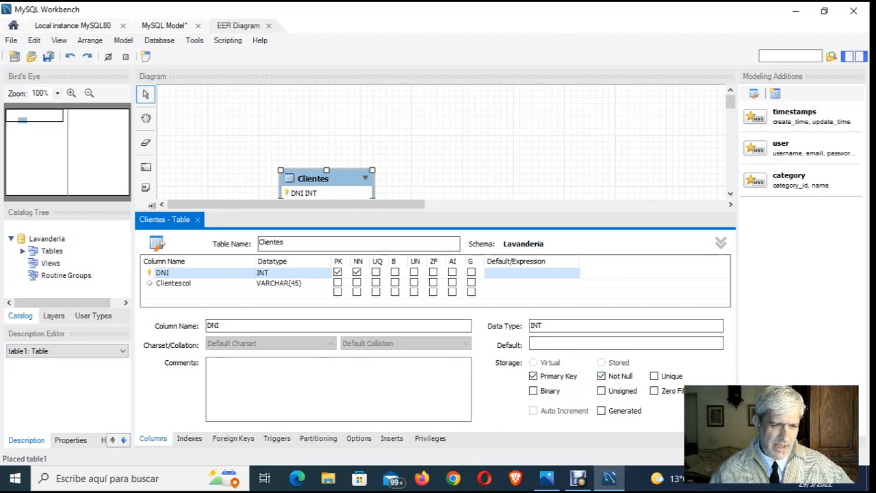
double_click(173, 283)
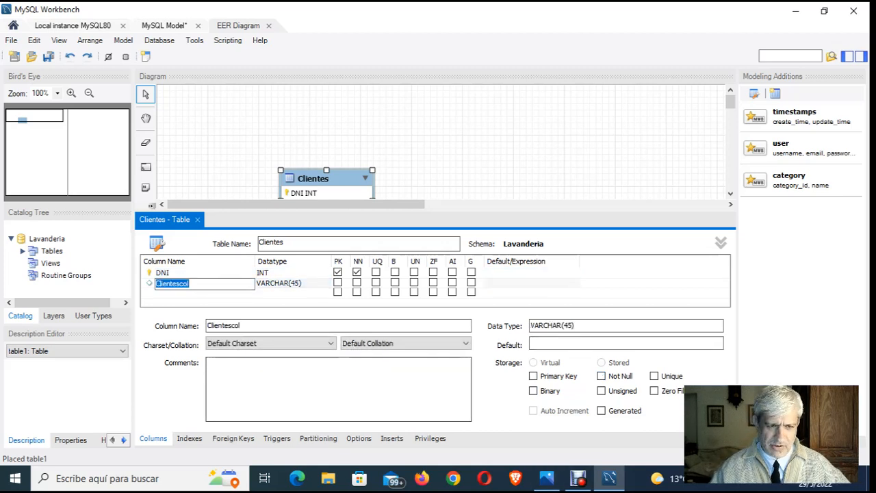
key(BackSpace)
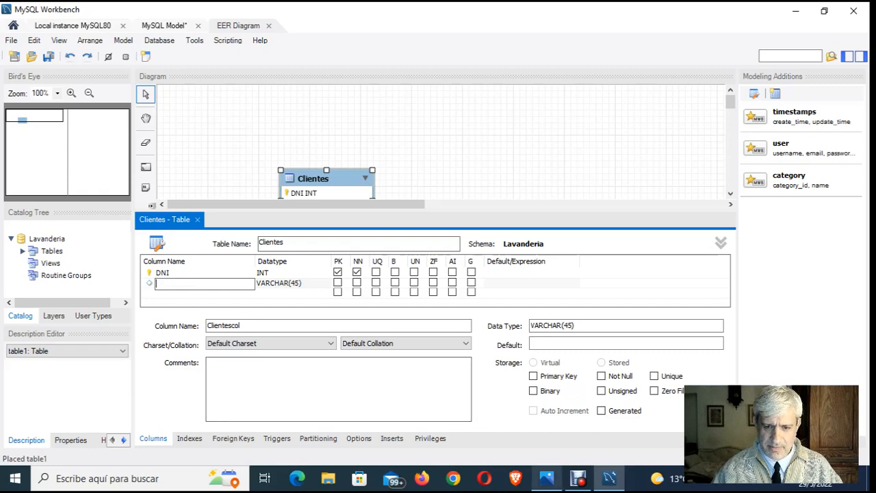
click(547, 478)
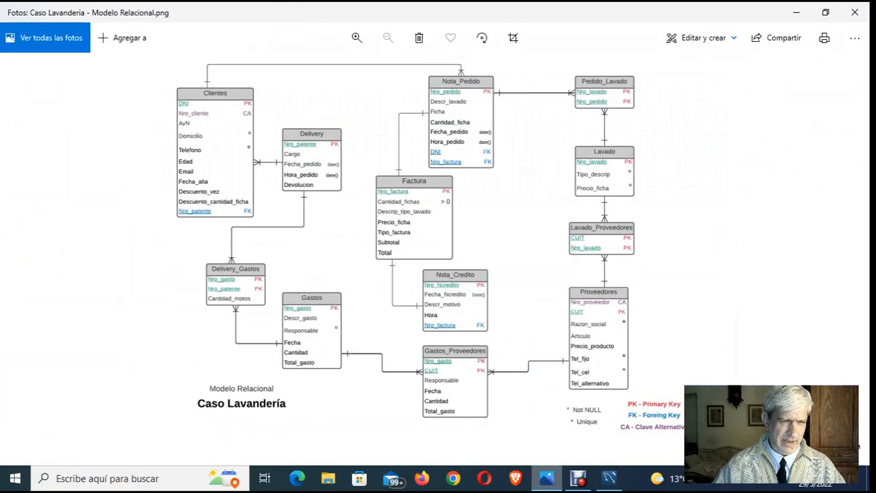
key(alt+Tab)
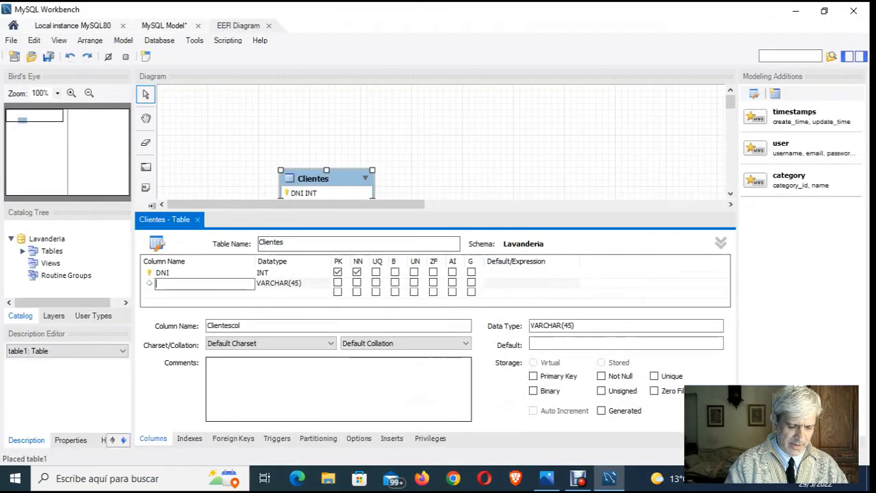
text(Nro)
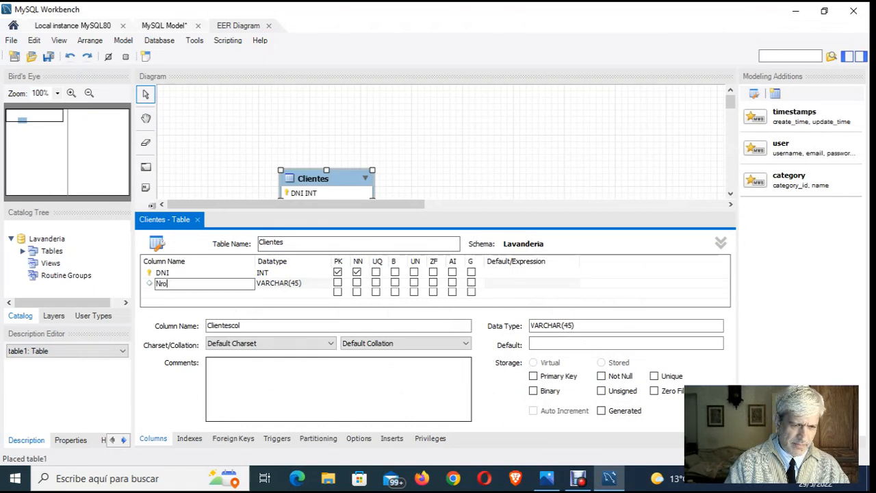
text(_c)
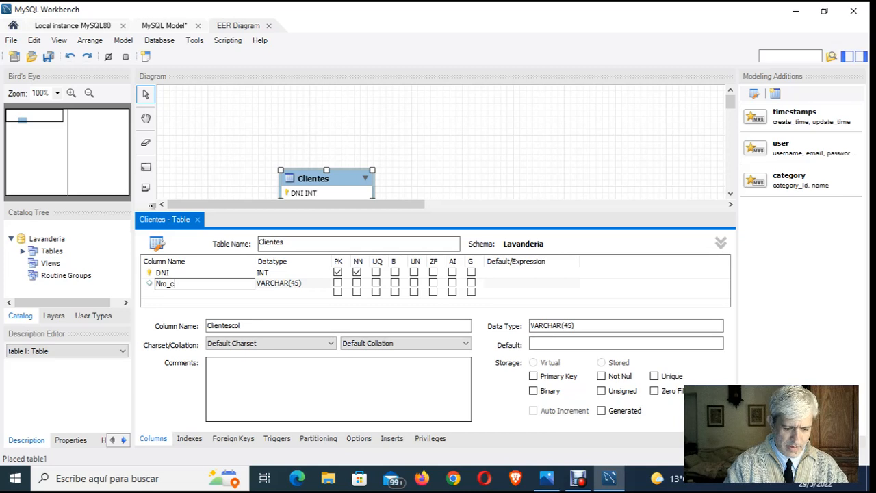
text(liente)
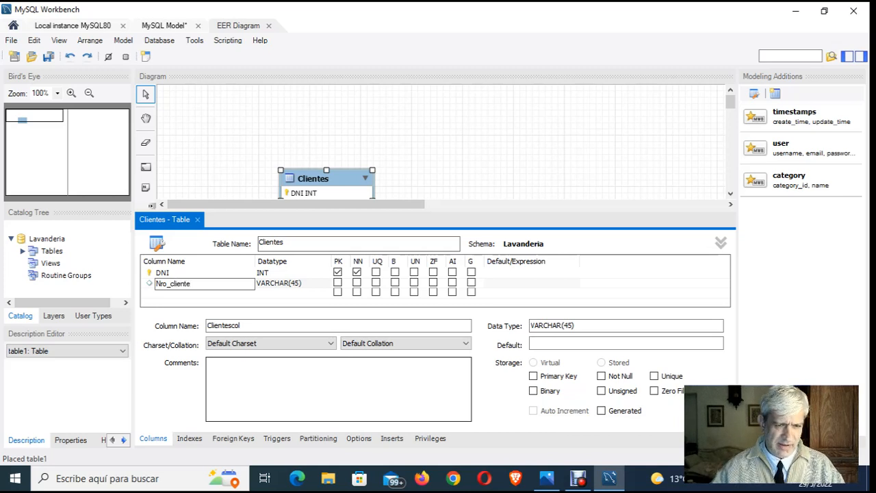
key(Tab)
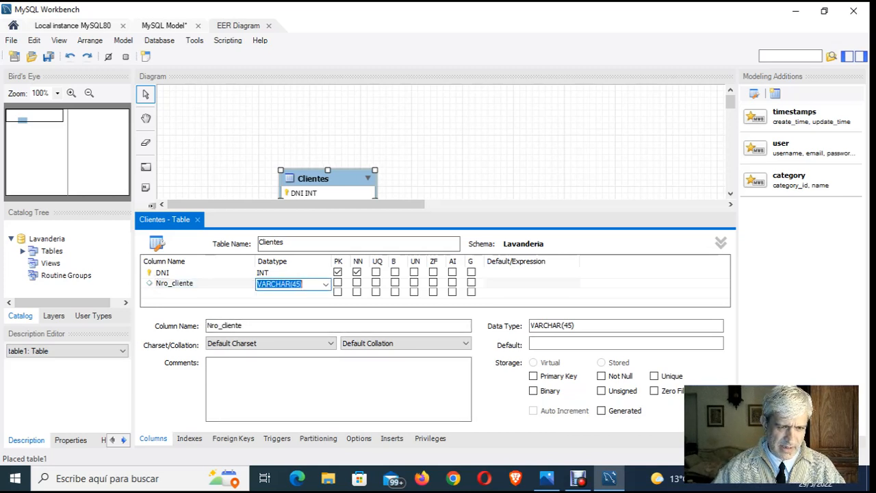
- Set the Nro_cliente column's datatype to INT and mark it as not null and unique
click(326, 284)
click(274, 7)
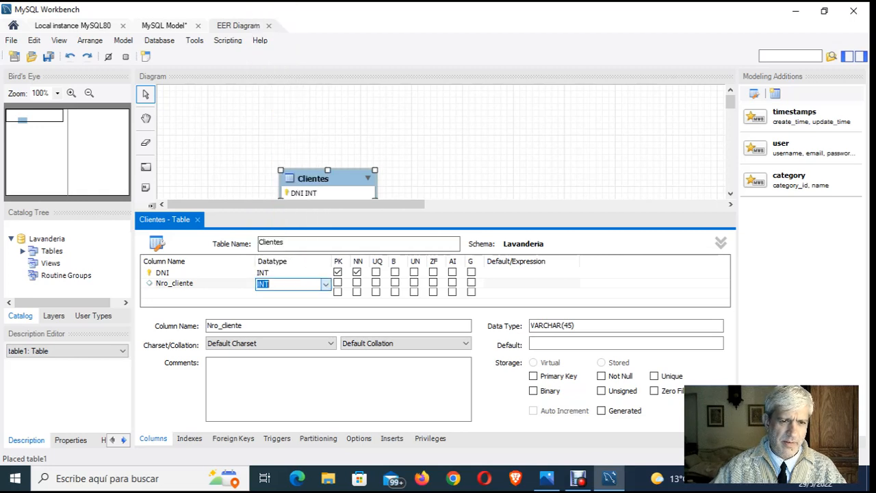
click(356, 282)
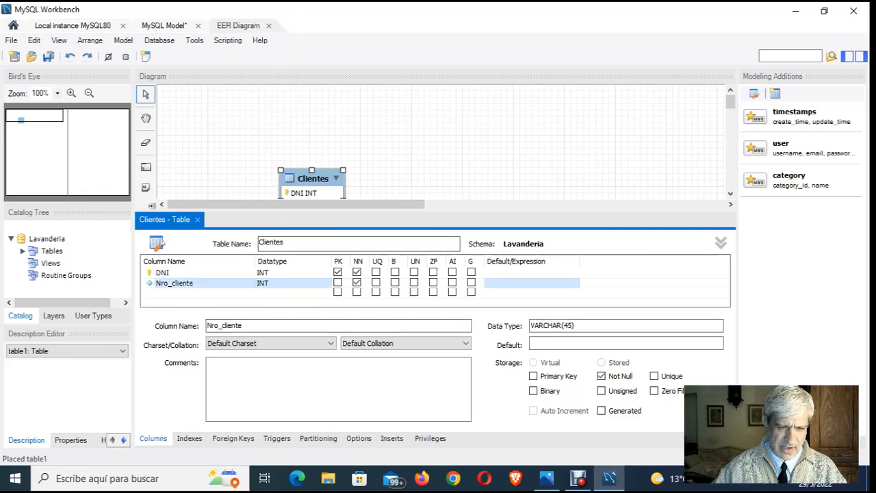
click(376, 282)
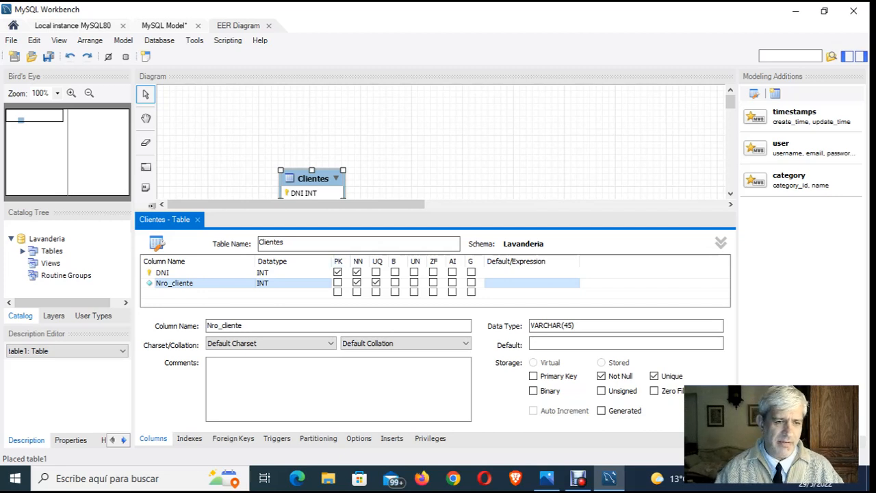
- Add a third column named Apellido to the Clientes table with datatype VARCHAR(30)
double_click(166, 292)
click(166, 292)
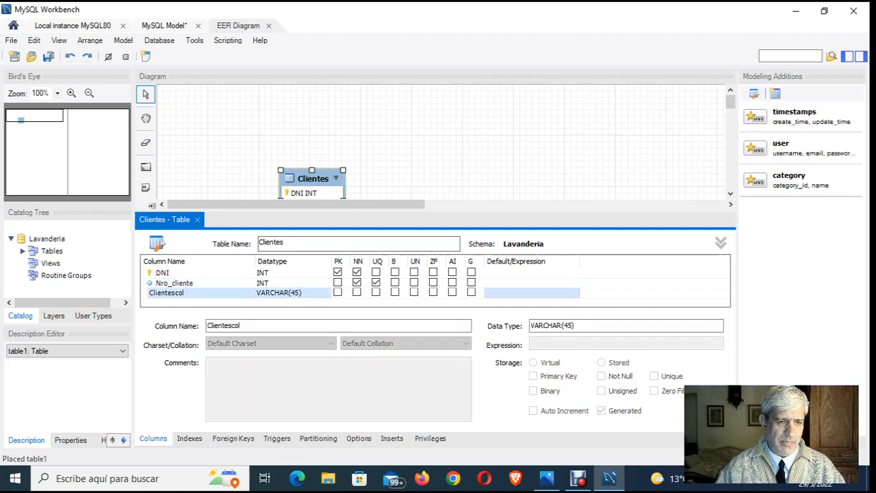
double_click(166, 292)
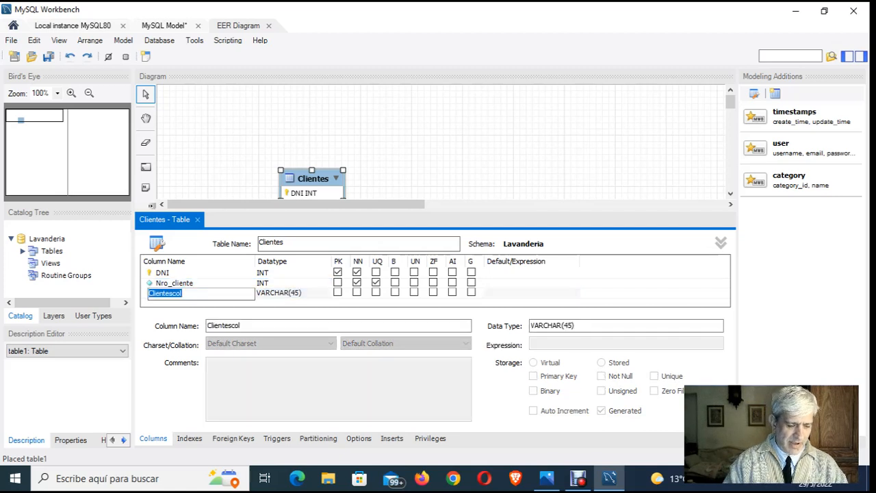
text(Apellido)
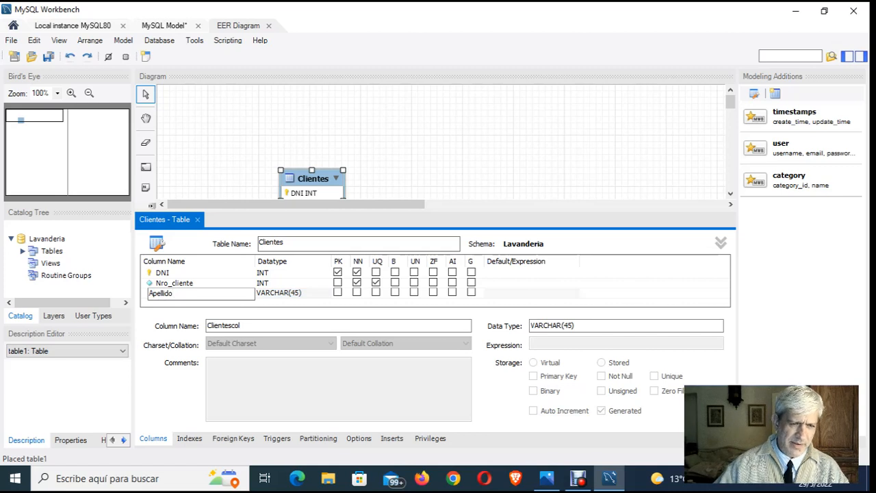
key(Tab)
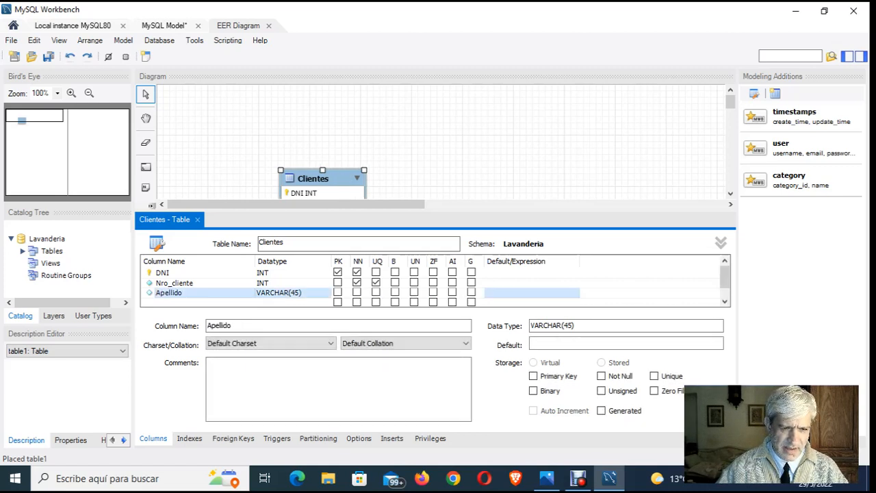
key(Right)
key(Left)
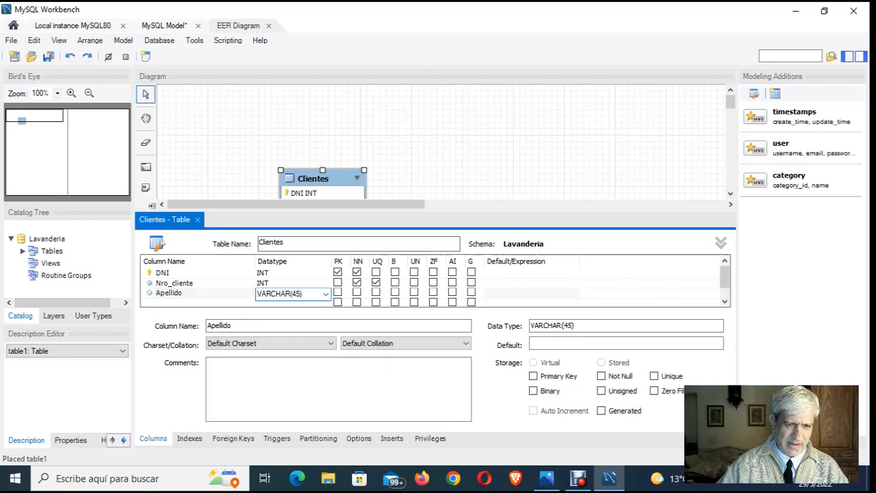
key(BackSpace)
key(BackSpace)
text(30)
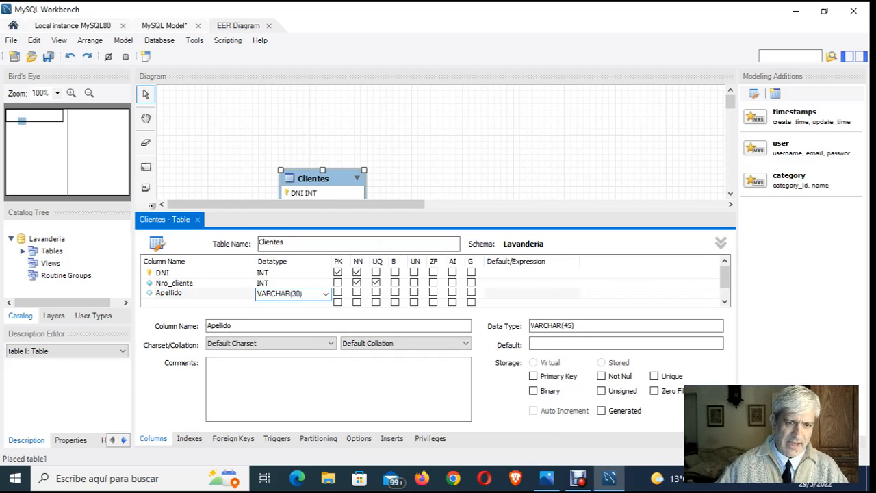
key(Return)
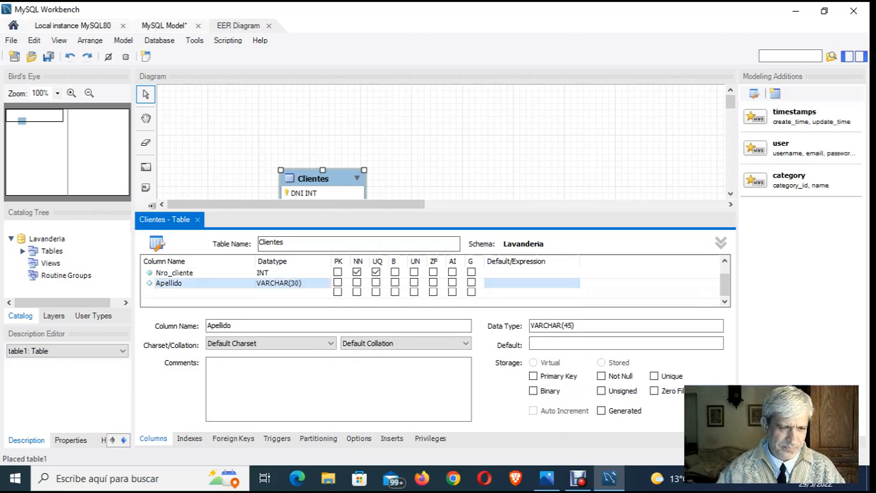
- Add a column named Nombre with datatype VARCHAR(30) below Apellido in the Clientes table
key(Return)
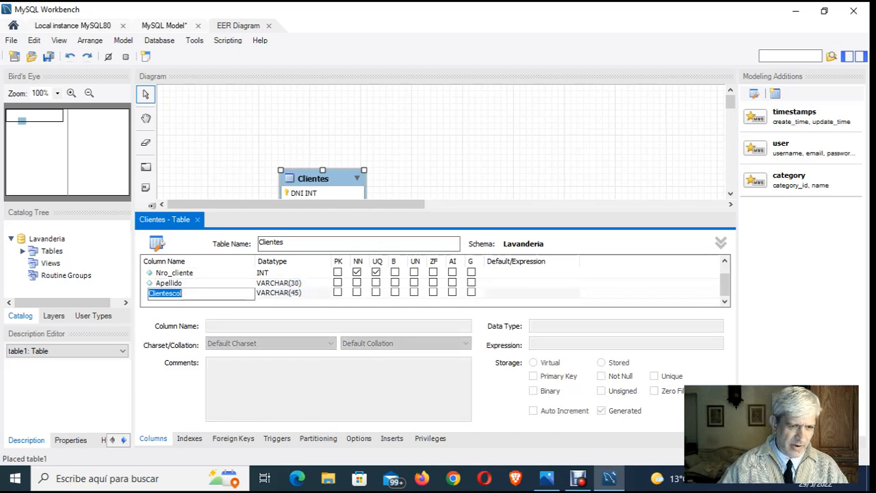
text(Nombre)
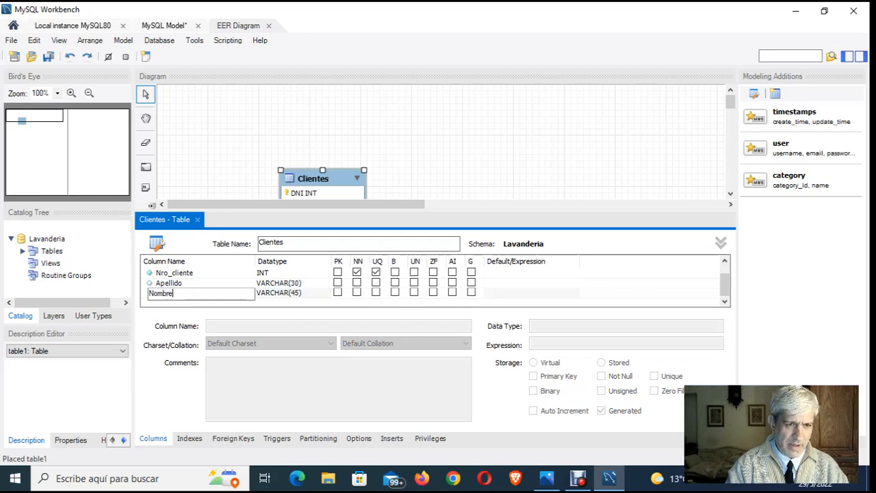
key(Return)
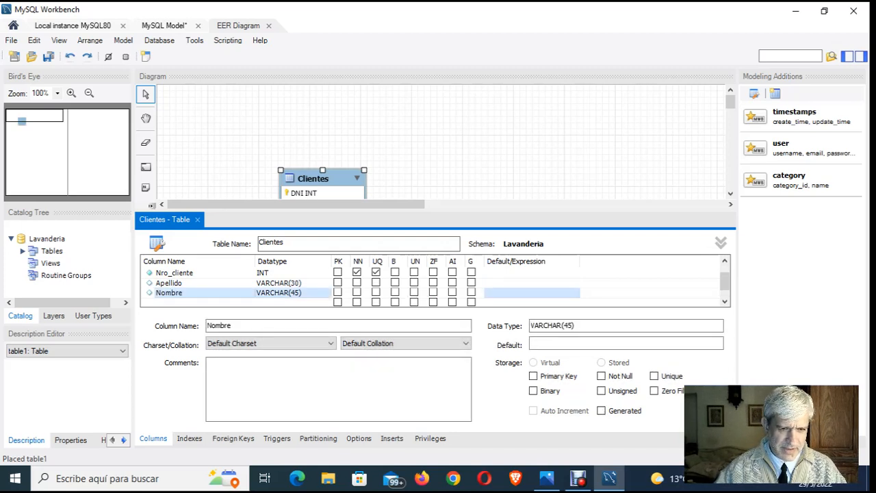
key(Right)
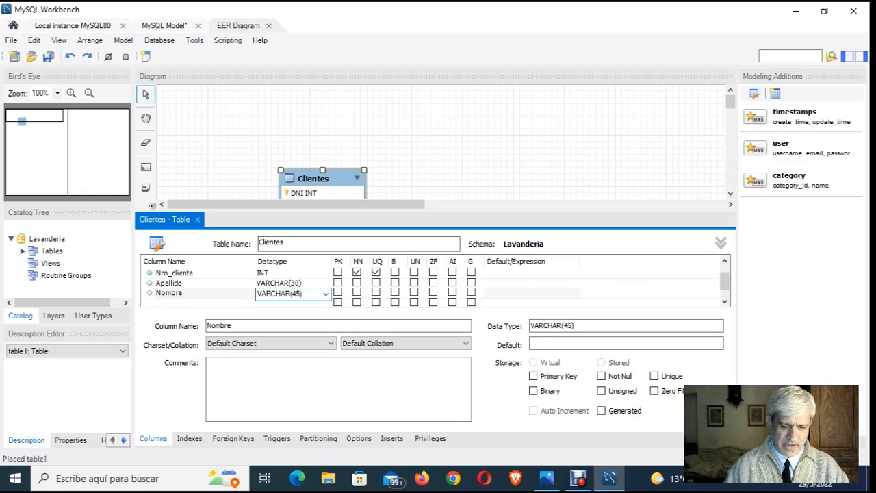
key(BackSpace)
key(BackSpace)
key(BackSpace)
text(30))
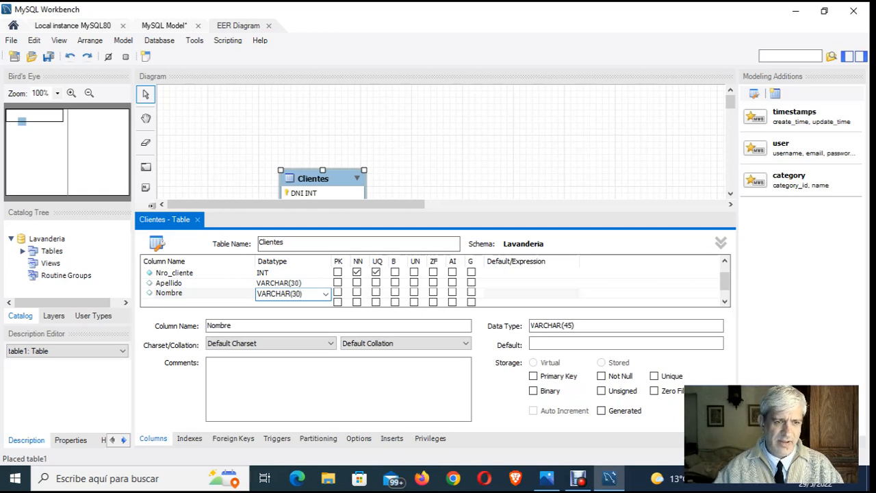
key(Return)
key(Down)
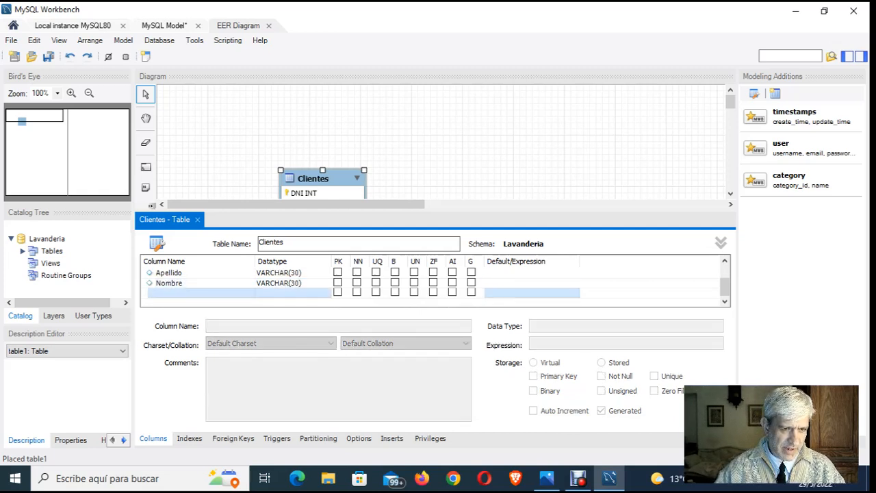
- Add a Domicilio column with datatype VARCHAR(45) below Nombre, checking the relational model image in Photos for the field name
key(Return)
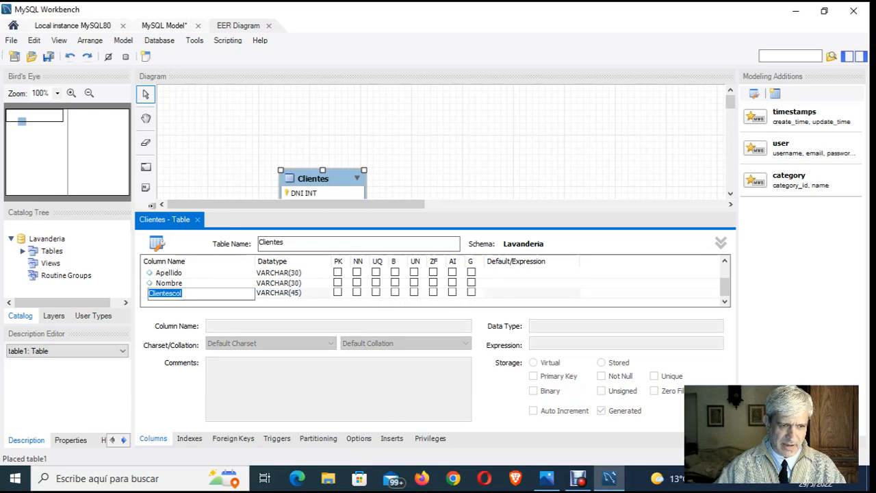
key(alt+Tab)
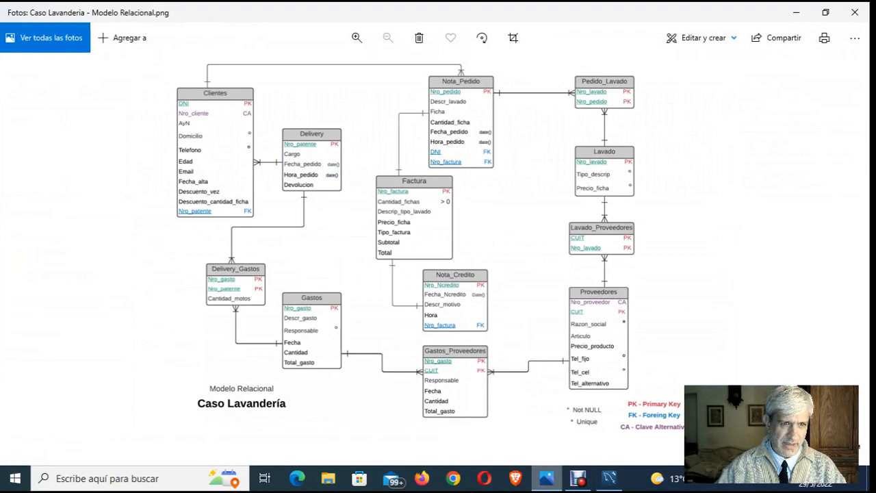
key(alt+Tab)
text(D)
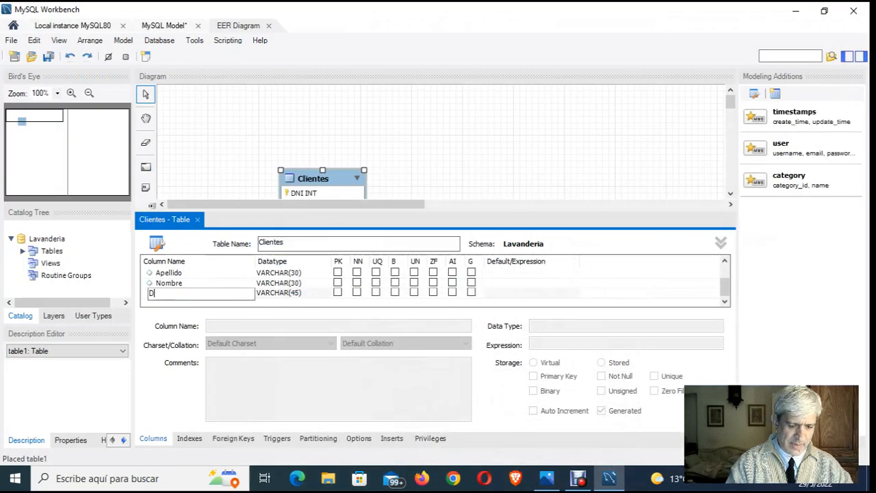
text(omicilio)
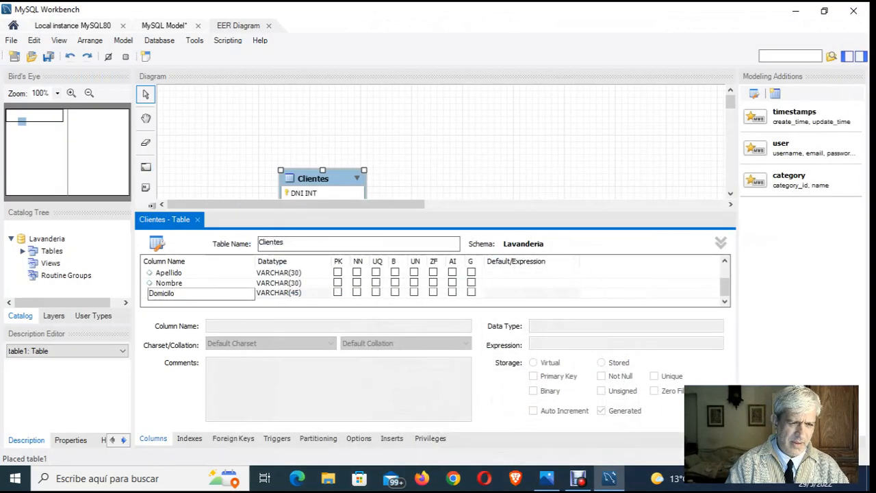
key(BackSpace)
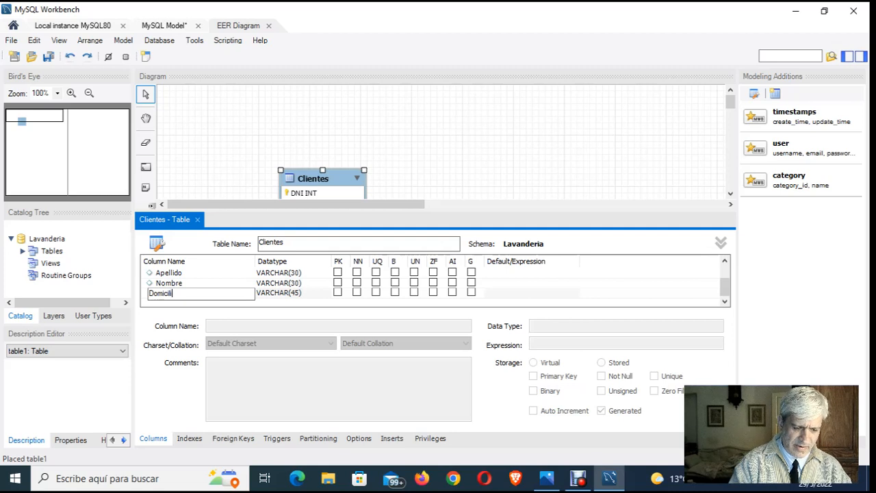
text(o)
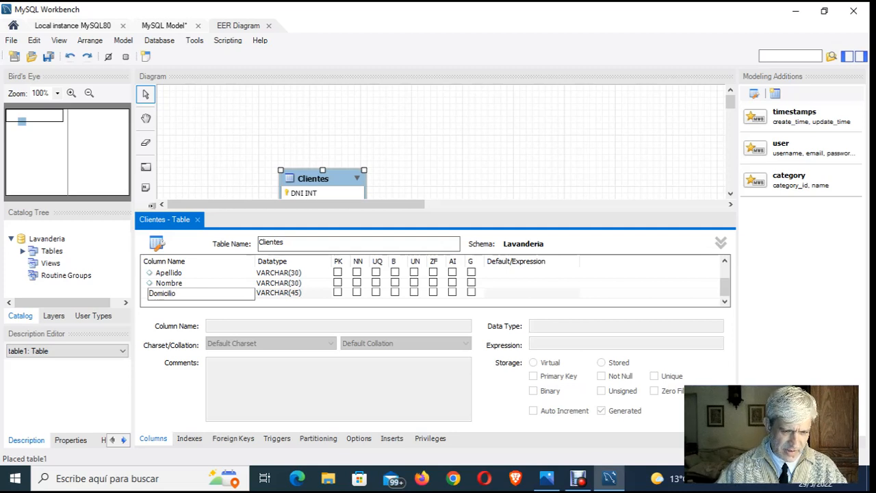
key(Tab)
click(326, 294)
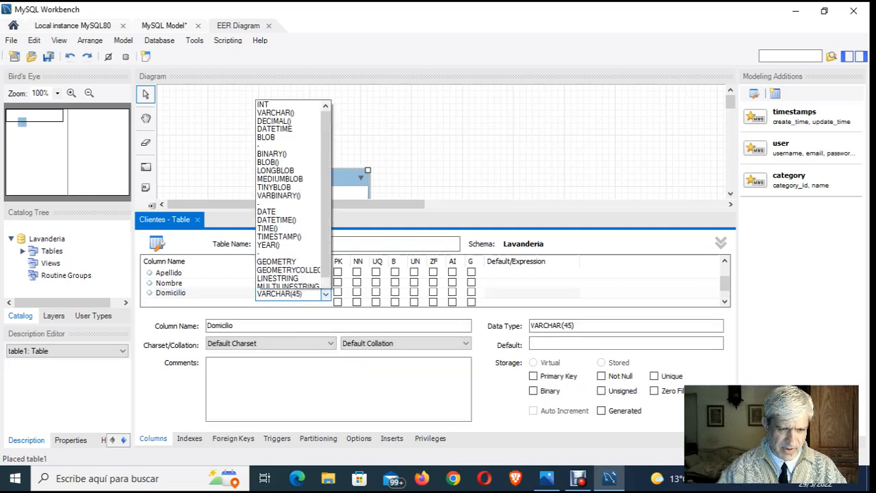
click(326, 294)
click(293, 293)
key(Tab)
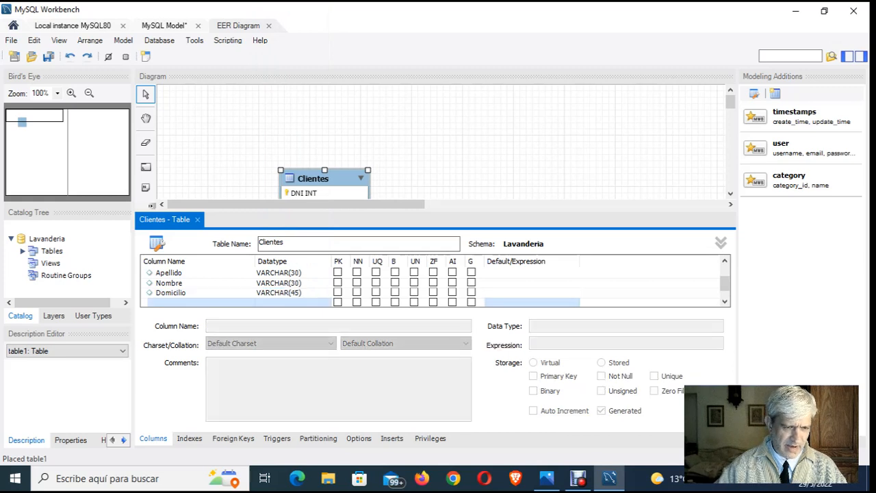
- Add a column named telefono with the default datatype VARCHAR(45) below Domicilio in the Clientes table
text(telefono)
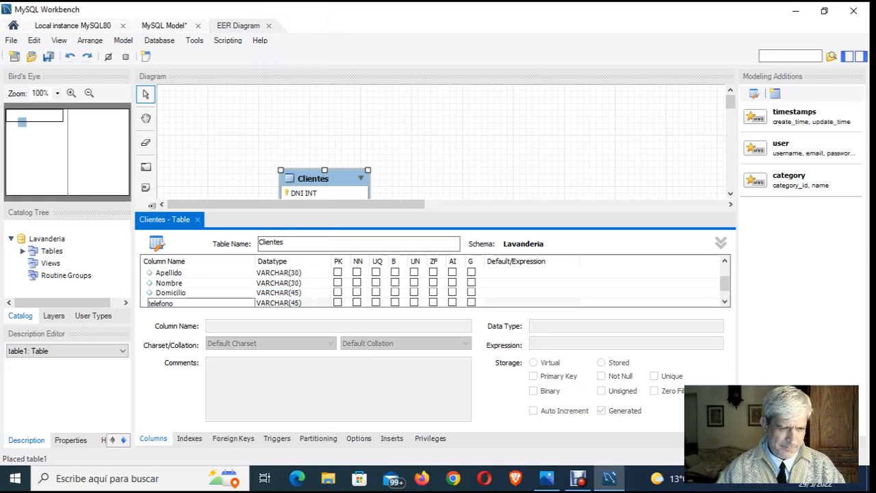
key(Return)
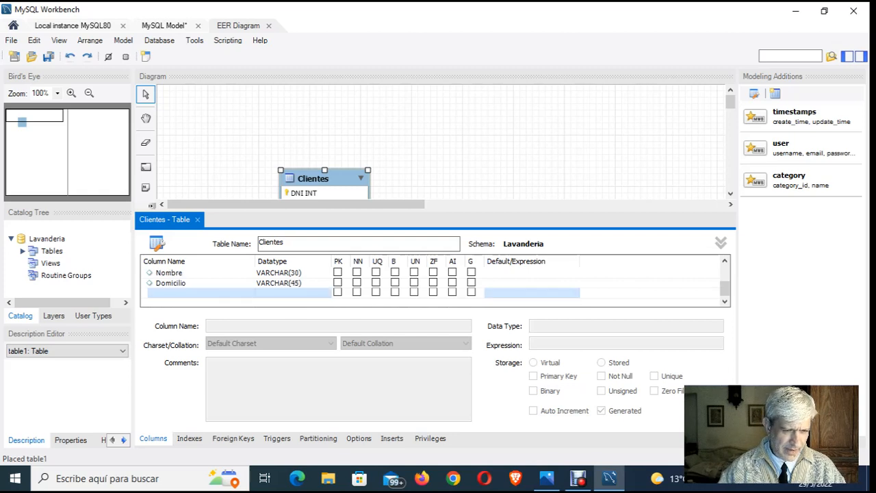
key(Return)
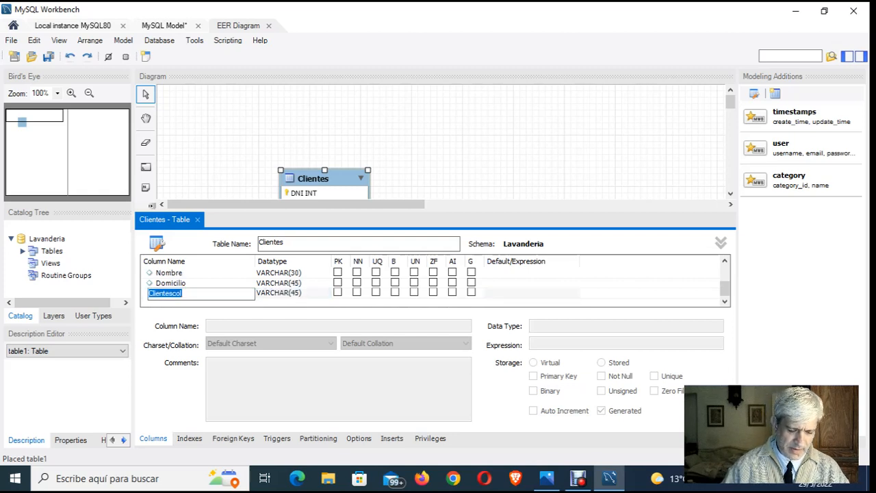
text(telefo)
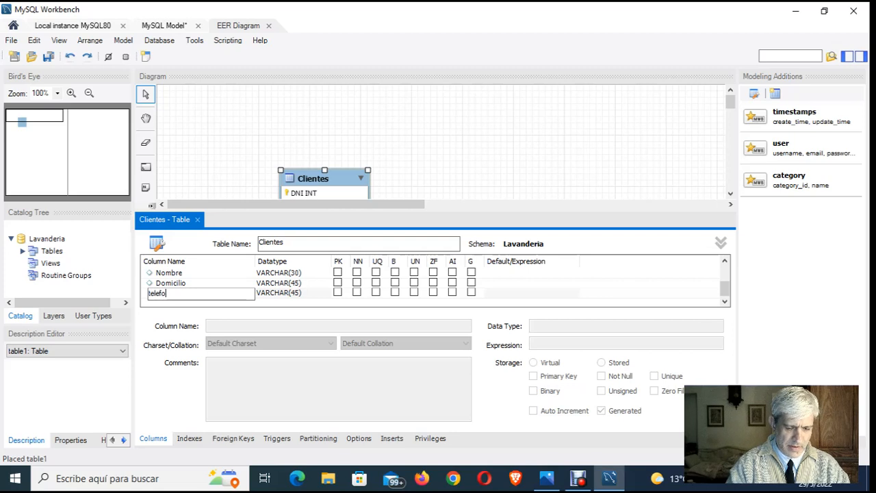
text(no)
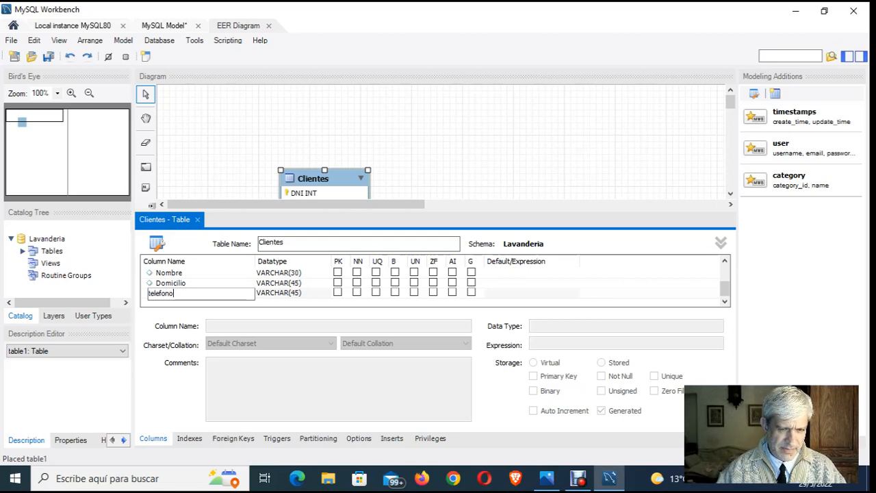
key(Return)
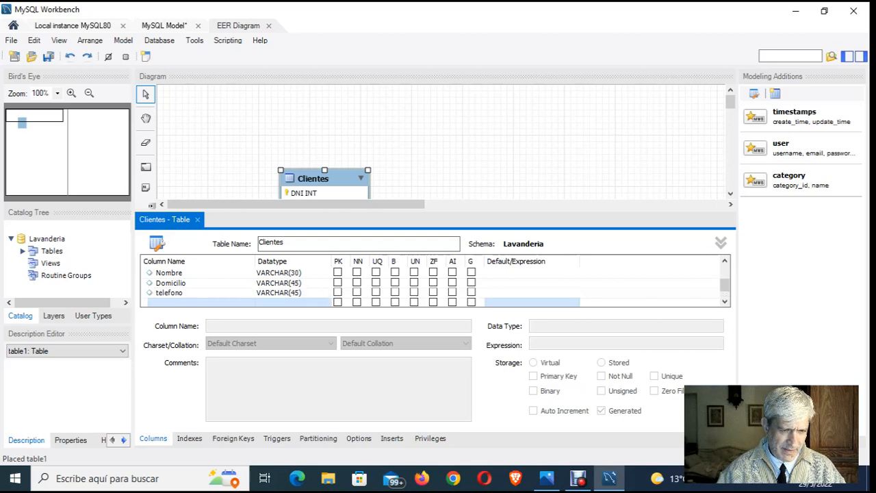
- Add a column named edad with the default datatype VARCHAR(45) below telefono, checking the relational model image in Photos for the field name
key(Return)
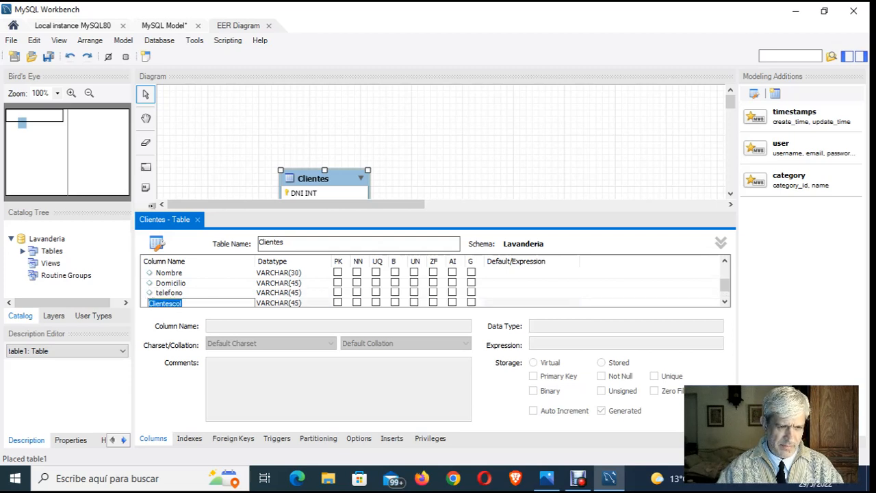
key(BackSpace)
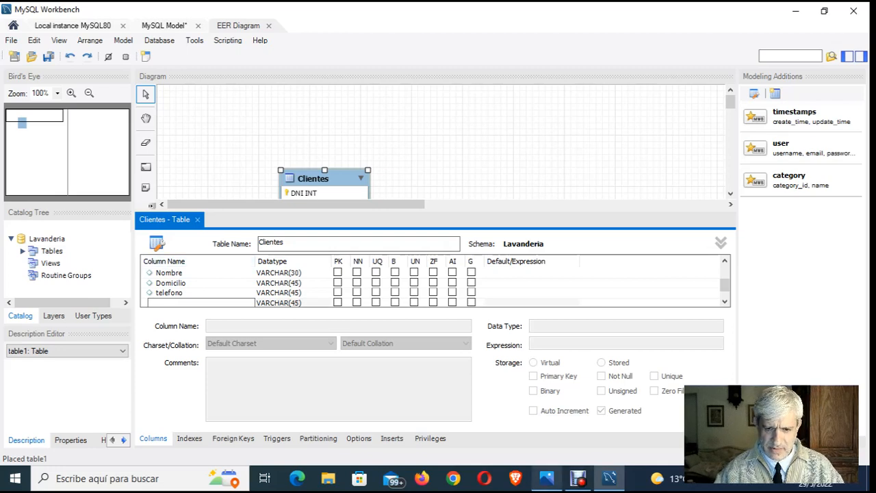
click(547, 478)
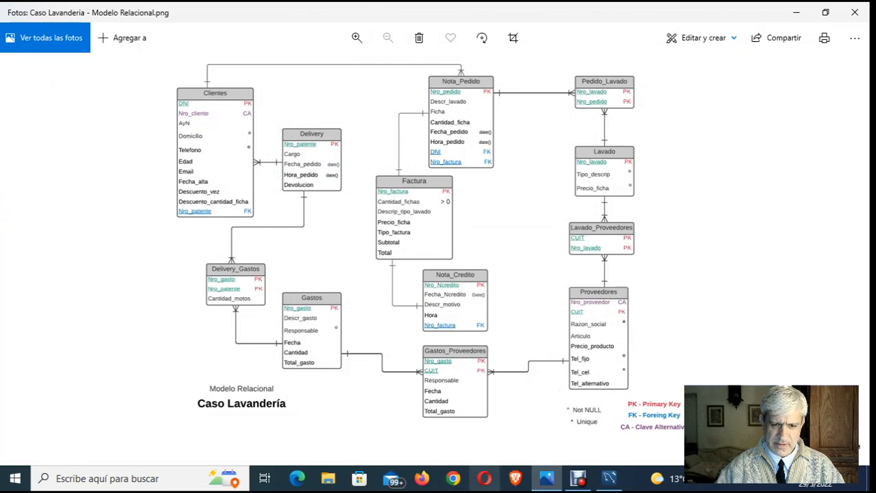
click(609, 478)
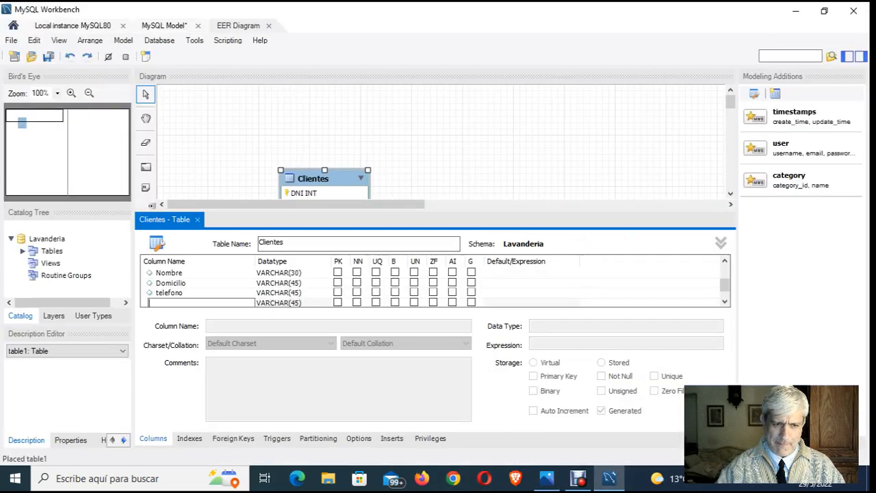
text(edad)
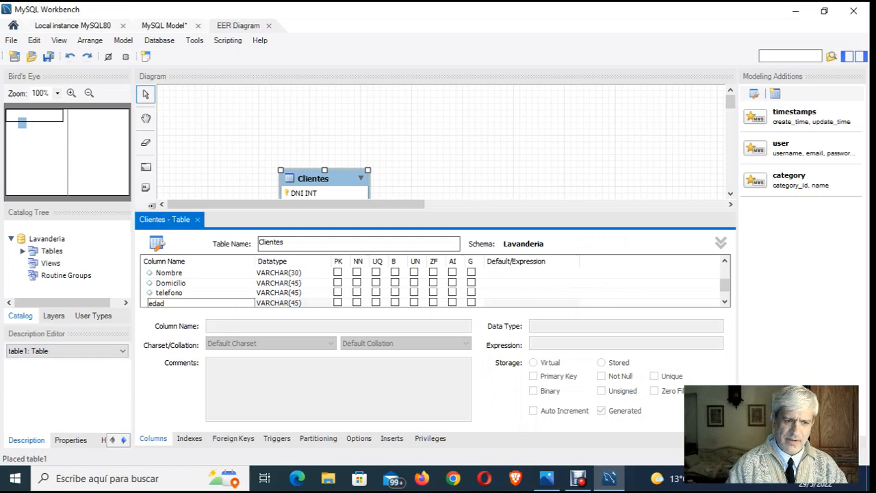
key(Tab)
click(578, 479)
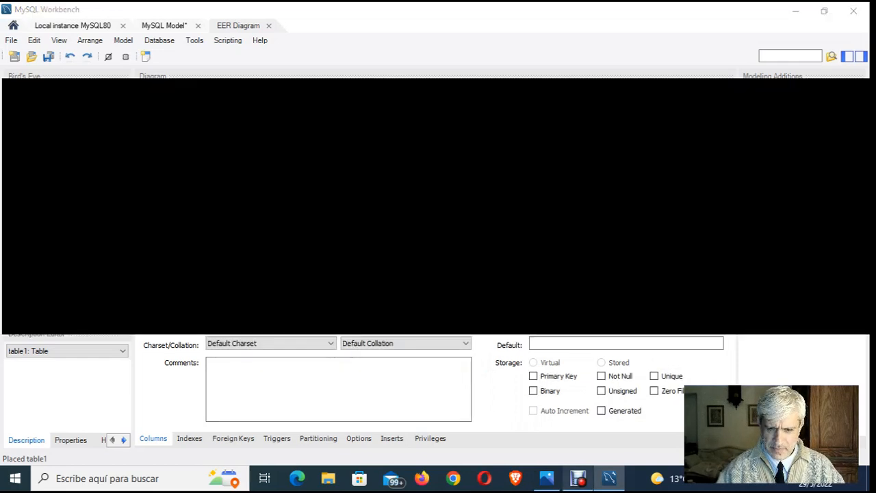
click(579, 478)
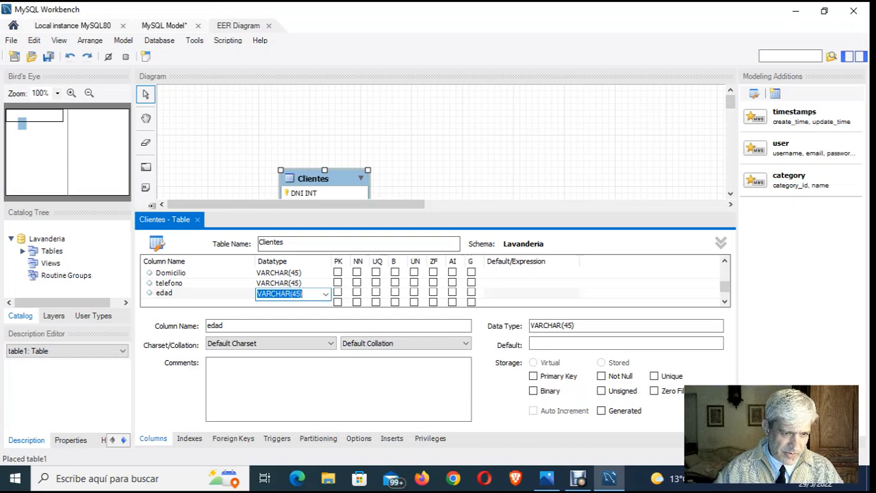
click(198, 301)
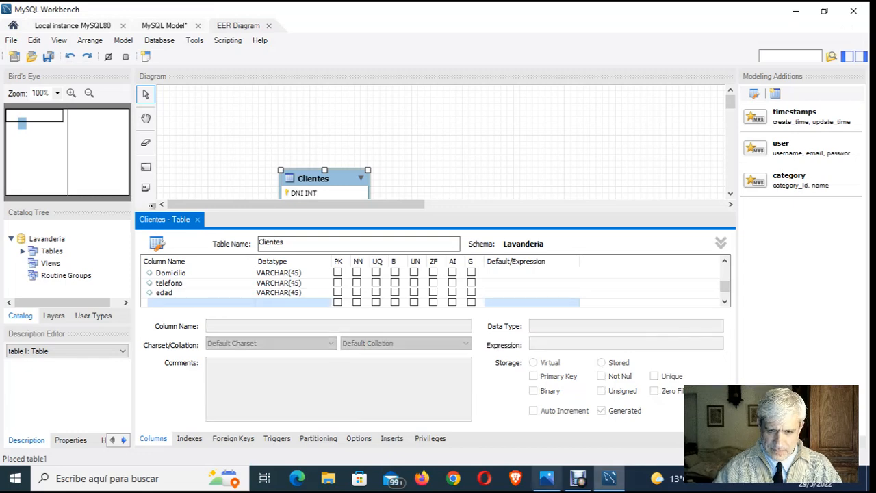
click(547, 479)
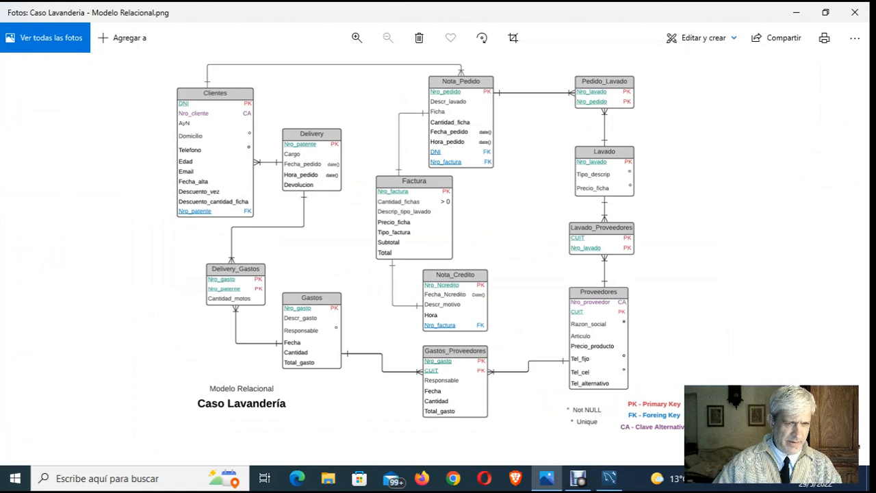
click(609, 478)
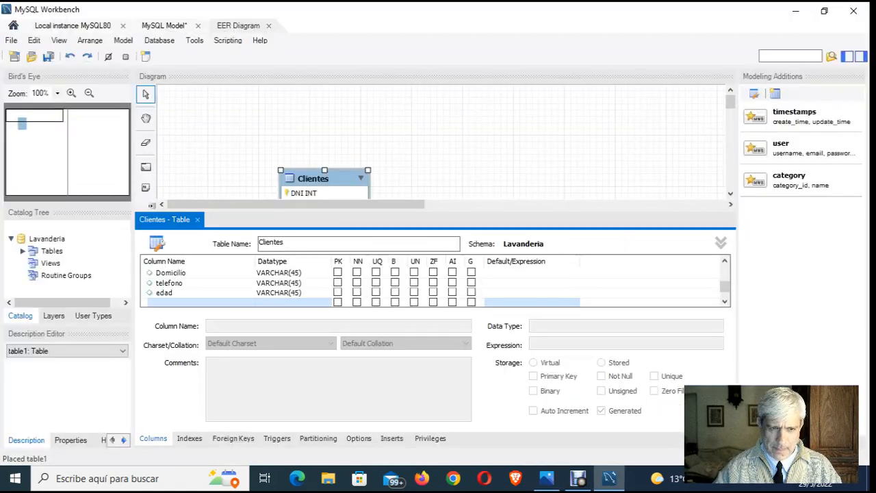
key(Return)
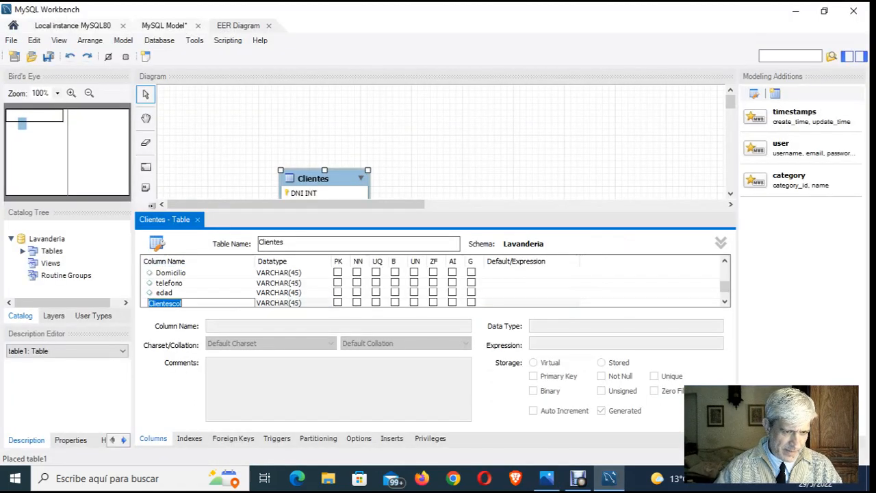
text(EMail)
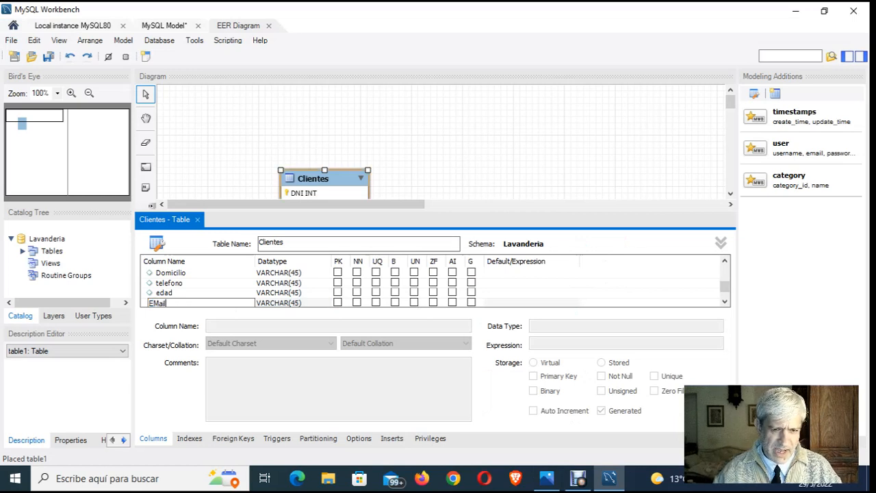
key(Escape)
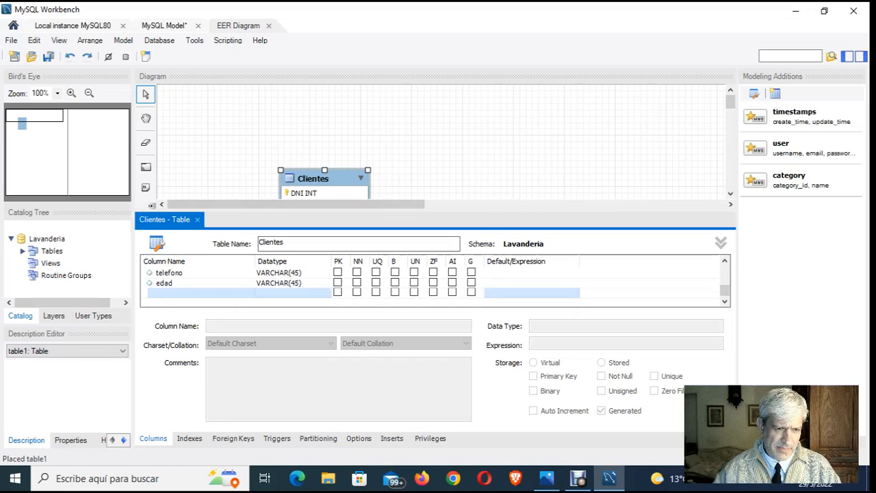
- Add a column named Email with the default datatype VARCHAR(45) below edad in the Clientes table
double_click(200, 293)
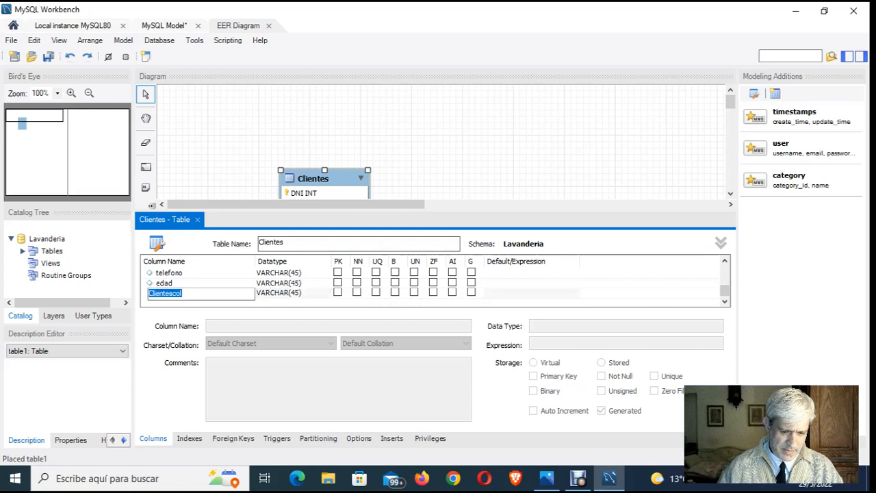
key(BackSpace)
text(Email)
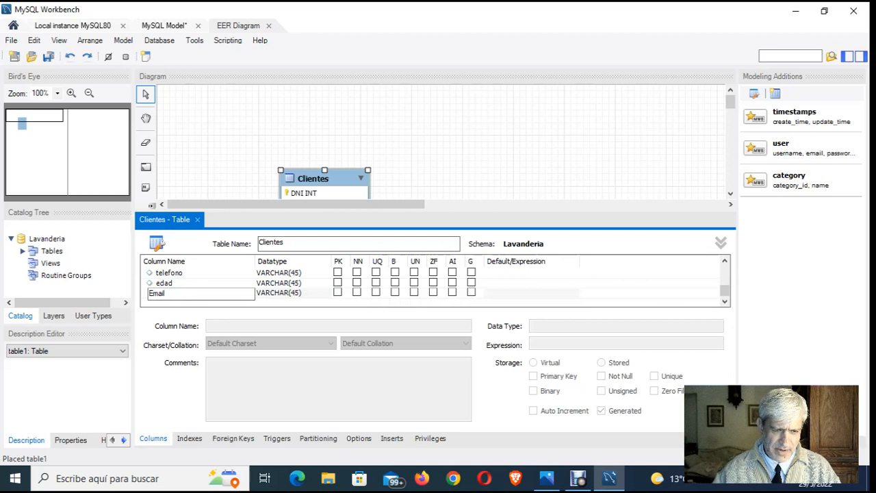
key(Tab)
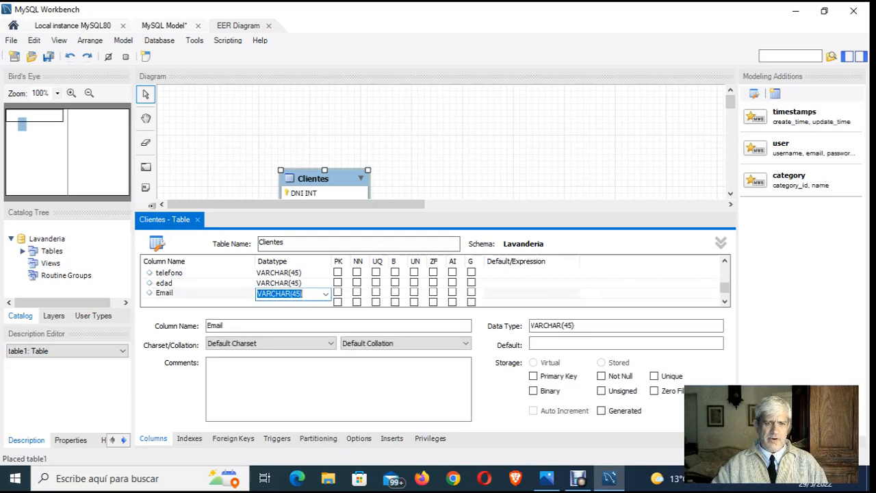
- Close the Clientes table editor to return to the full diagram
click(424, 144)
scroll(411, 282, up, 3)
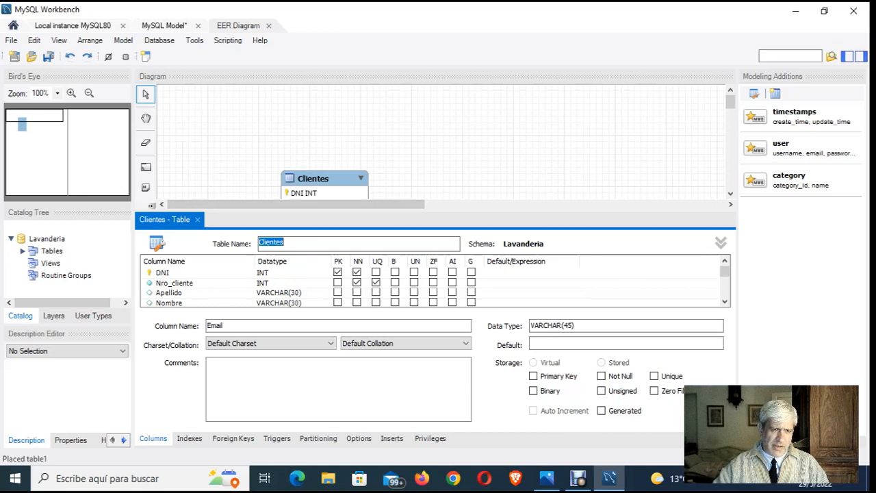
click(438, 140)
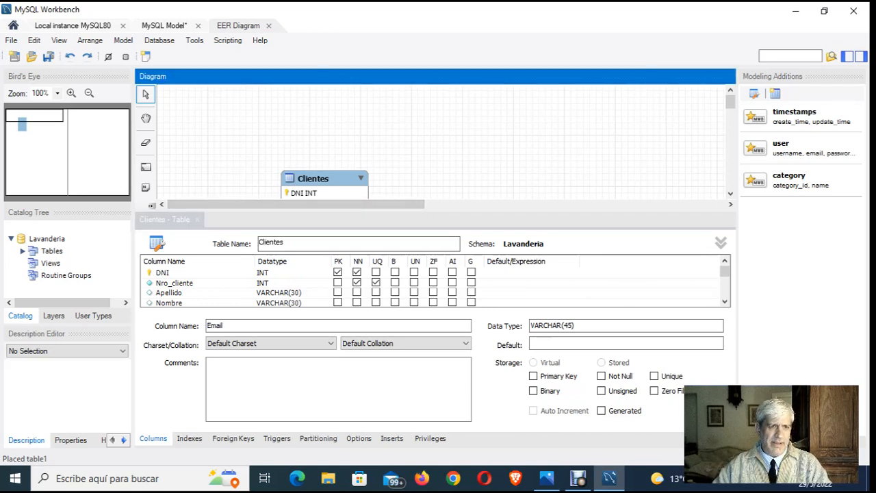
click(197, 219)
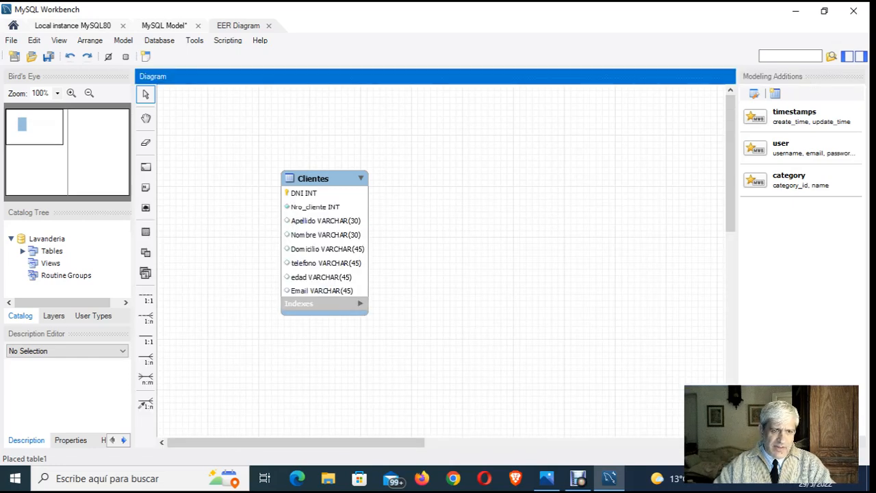
- Place a new table beside Clientes in the EER diagram and open it for editing
click(146, 232)
click(474, 175)
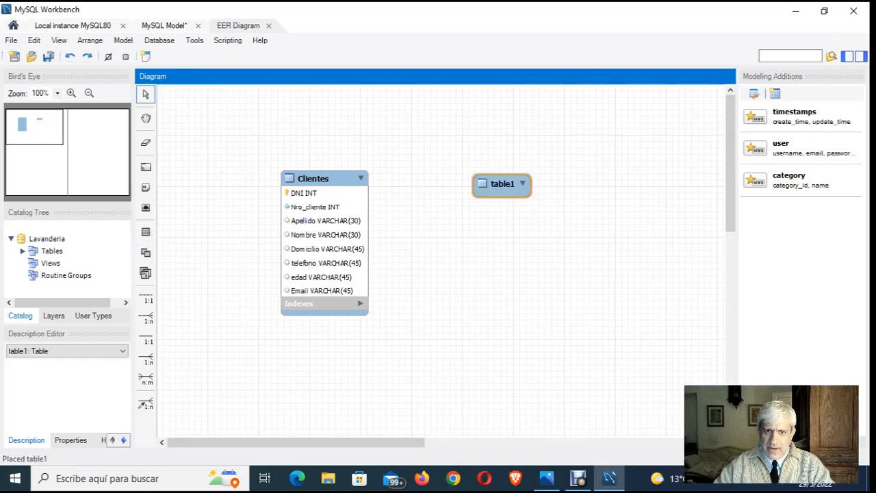
double_click(502, 185)
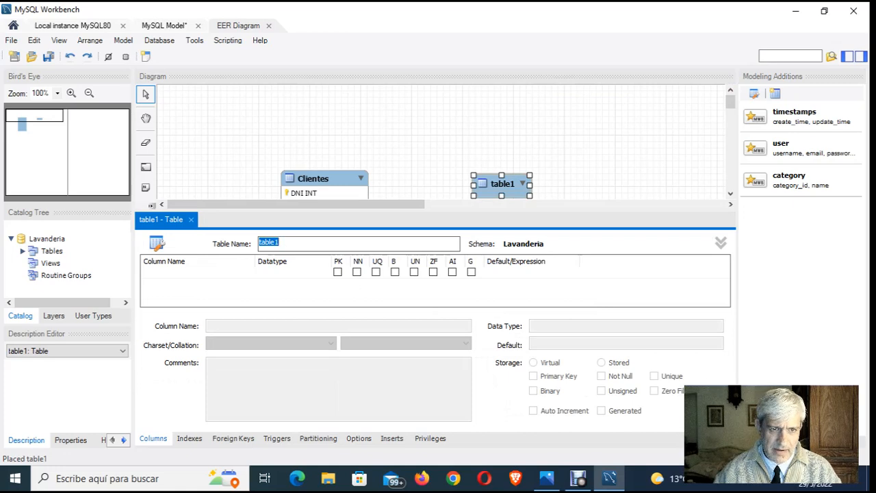
- Check the relational model image in Photos for the next entity and name the new table Nota_peddido
click(547, 479)
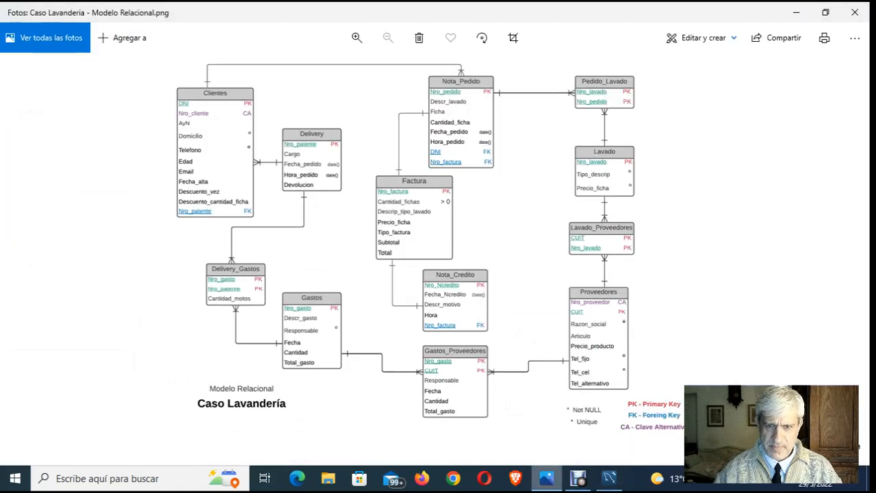
key(alt+Tab)
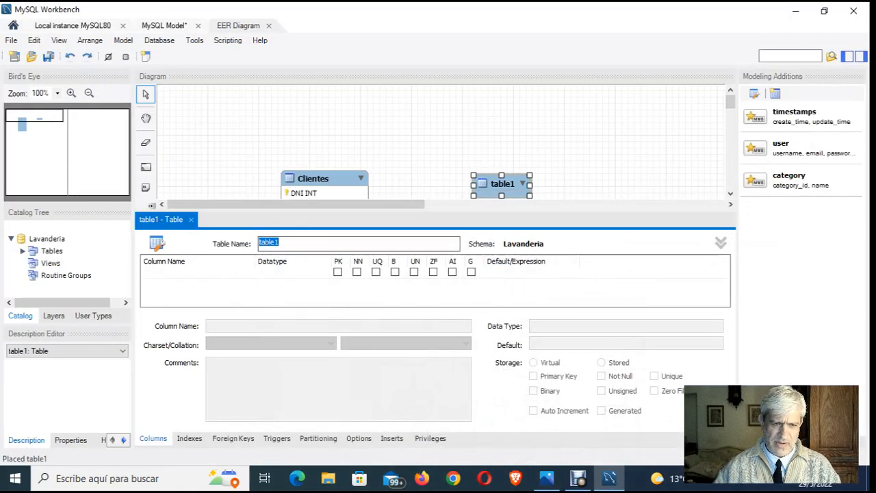
key(End)
key(BackSpace)
key(BackSpace)
key(BackSpace)
key(BackSpace)
key(BackSpace)
key(BackSpace)
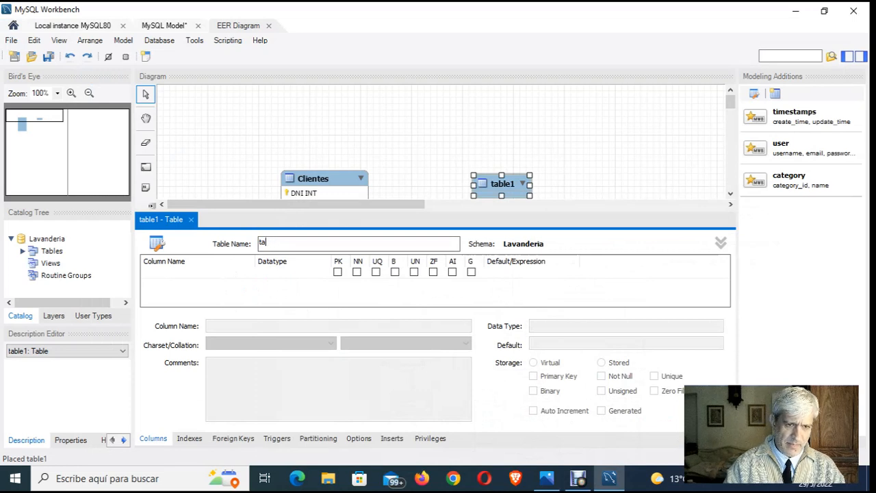
text(Nota_p)
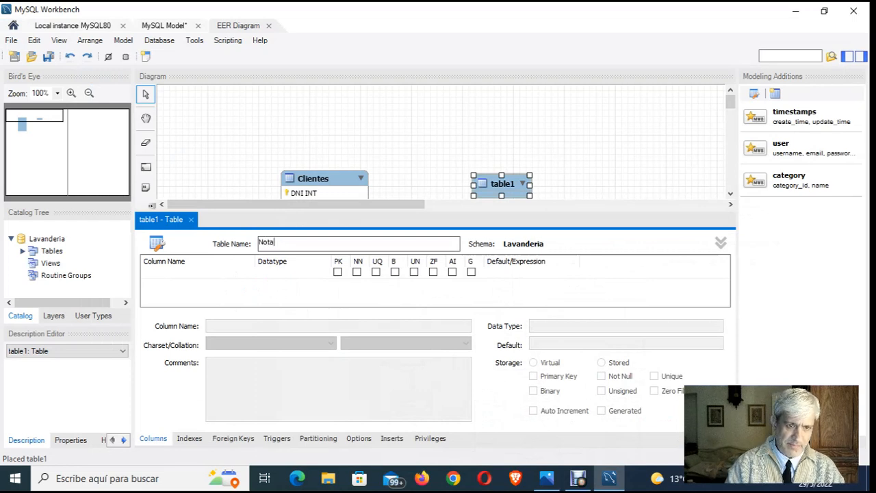
text(ed)
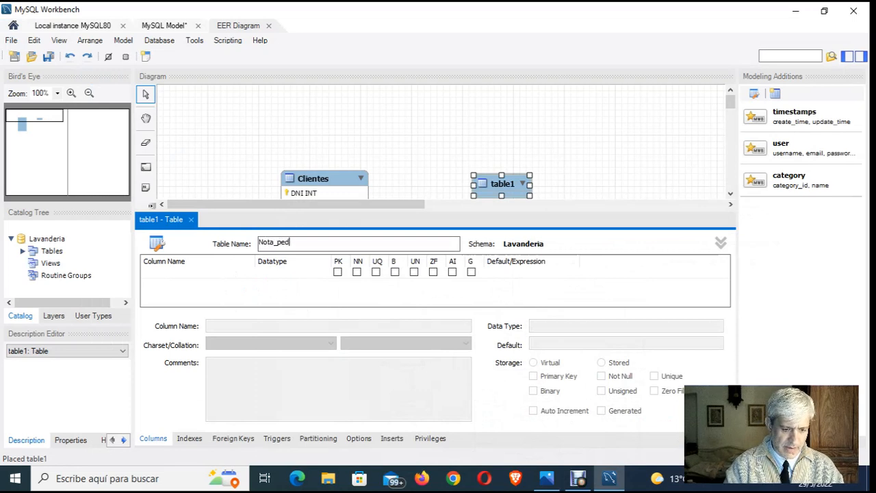
text(dido)
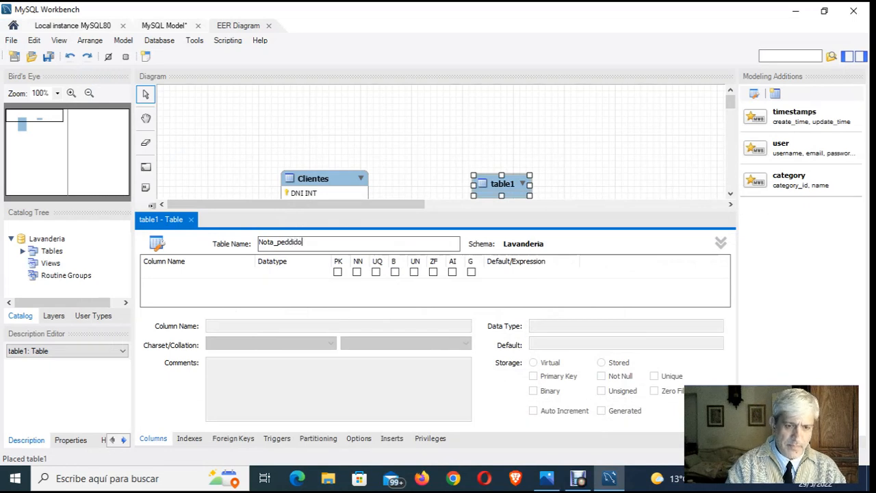
key(Return)
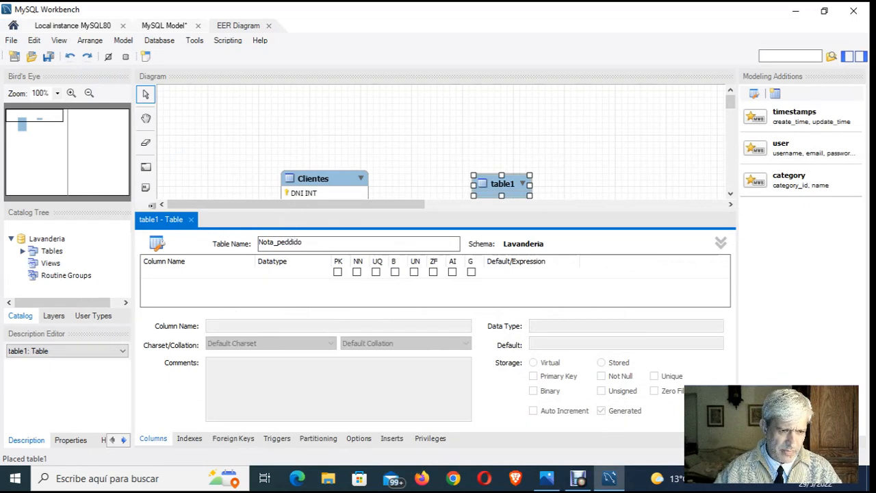
- Add a first column named Nro_pedido with datatype INT to the Nota_peddido table and mark it as primary key
double_click(198, 272)
click(546, 478)
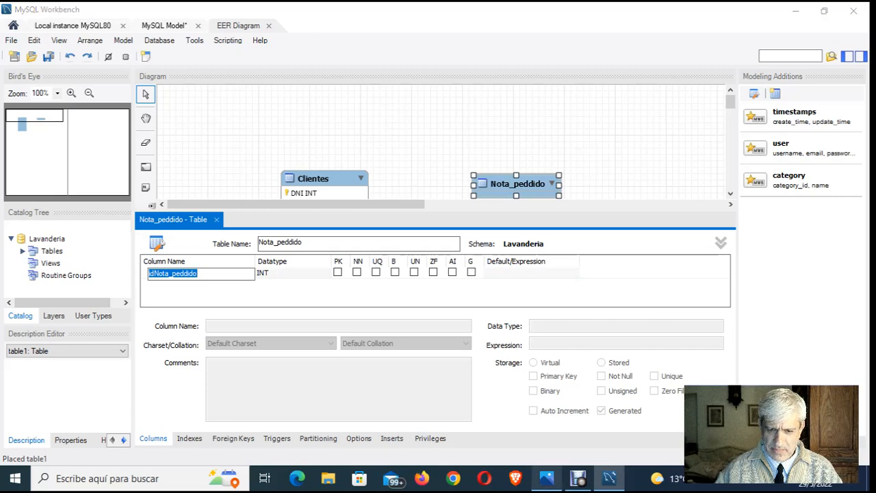
click(546, 479)
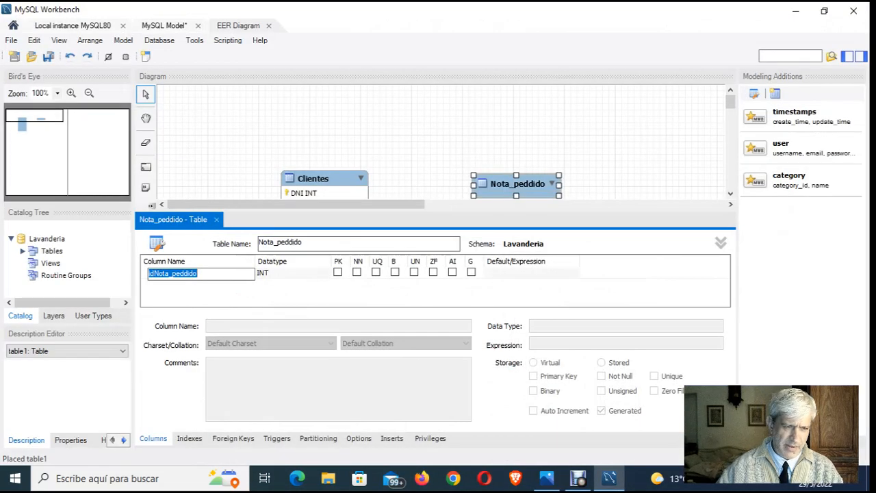
key(BackSpace)
text(N)
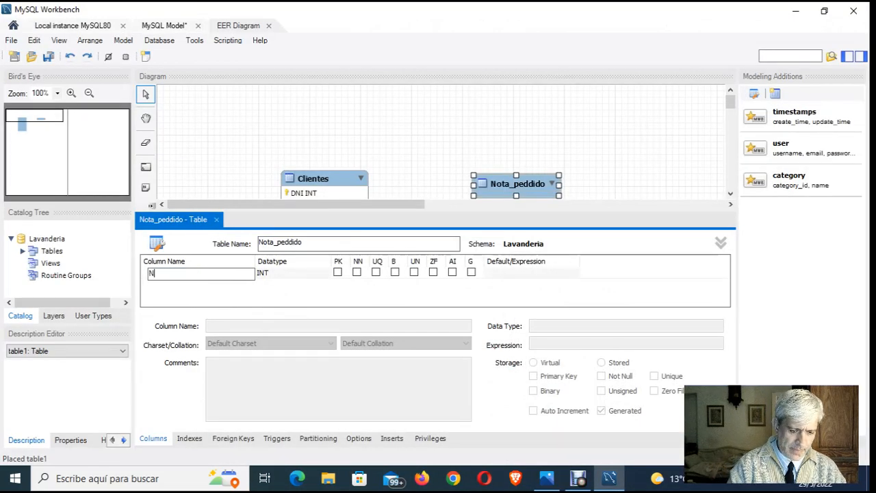
text(ro_pe)
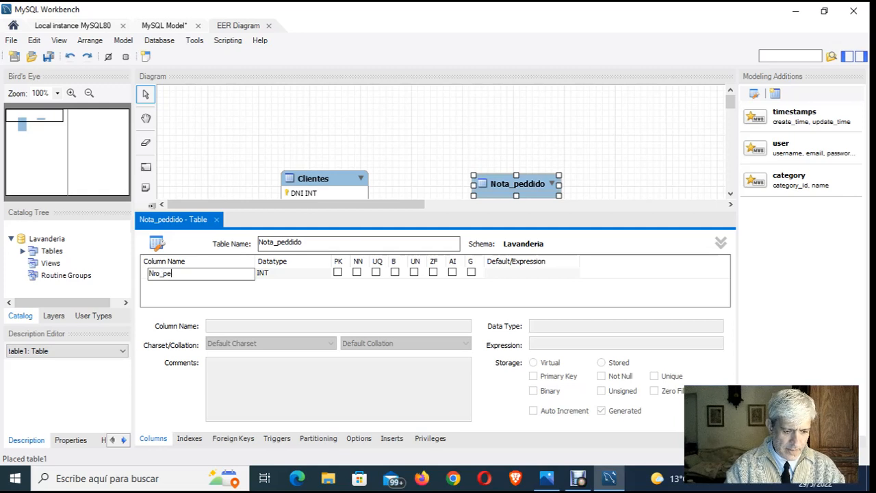
text(didoo)
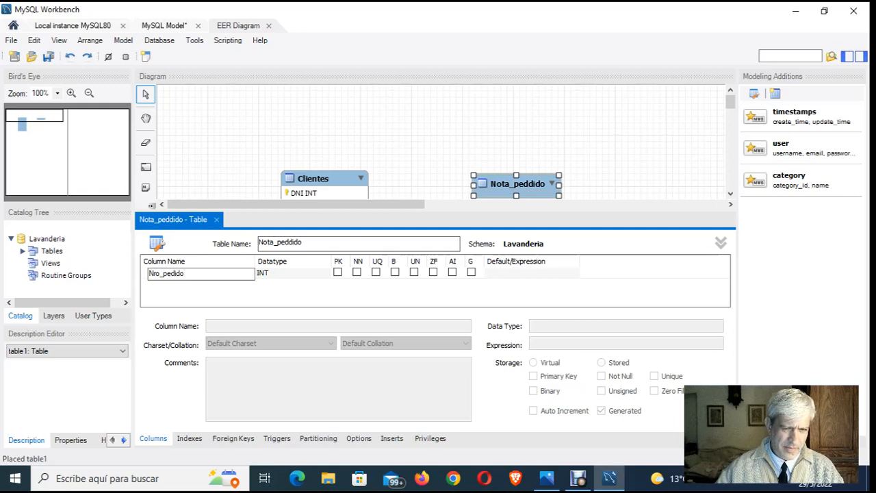
key(Return)
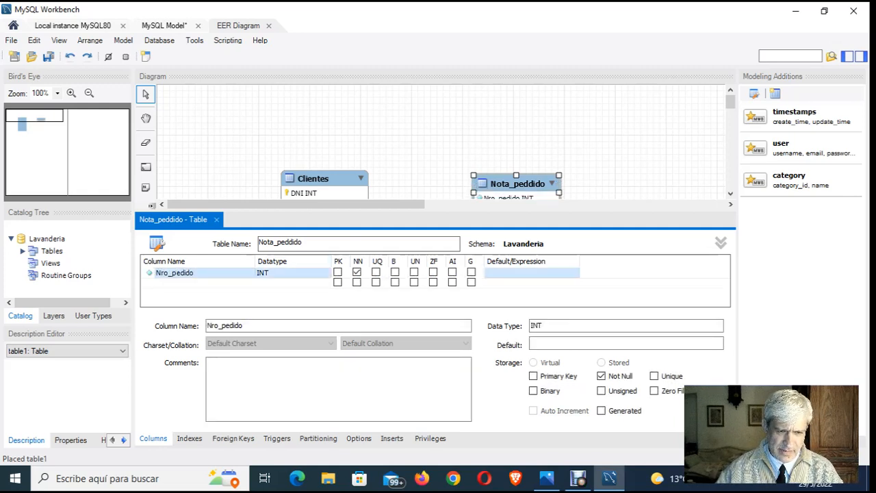
click(338, 272)
- Add a second column named descripcion_lavado with datatype VARCHAR(45) to the Nota_peddido table, checking its name in the relational model image in Photos
double_click(176, 282)
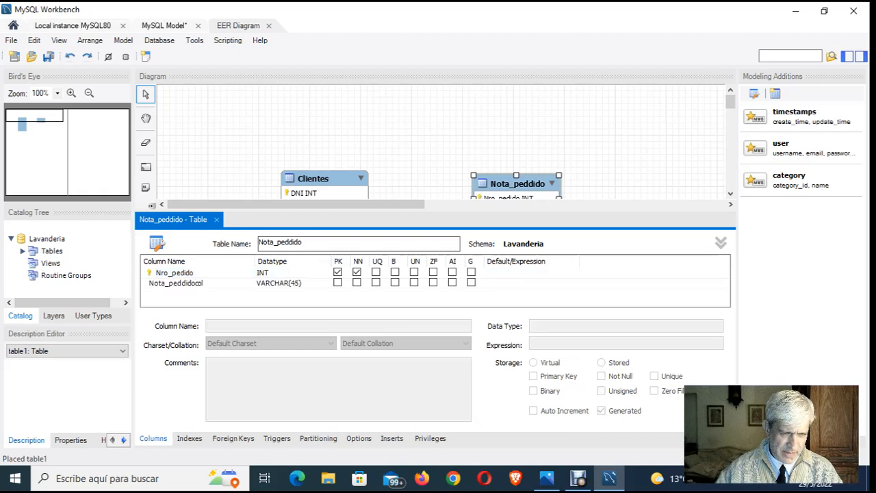
double_click(176, 283)
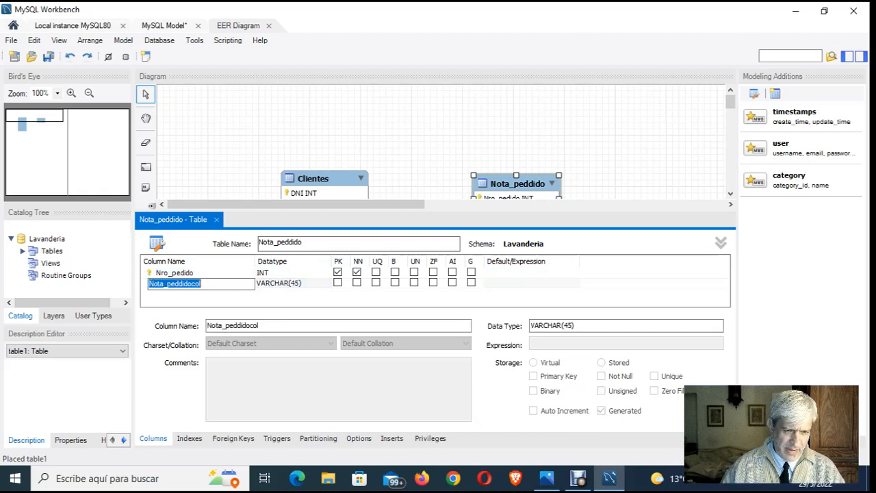
key(BackSpace)
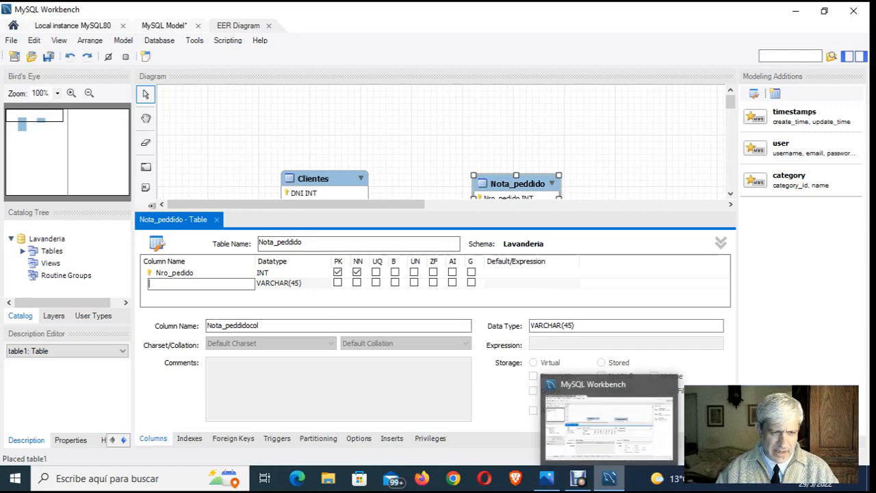
click(609, 478)
click(609, 478)
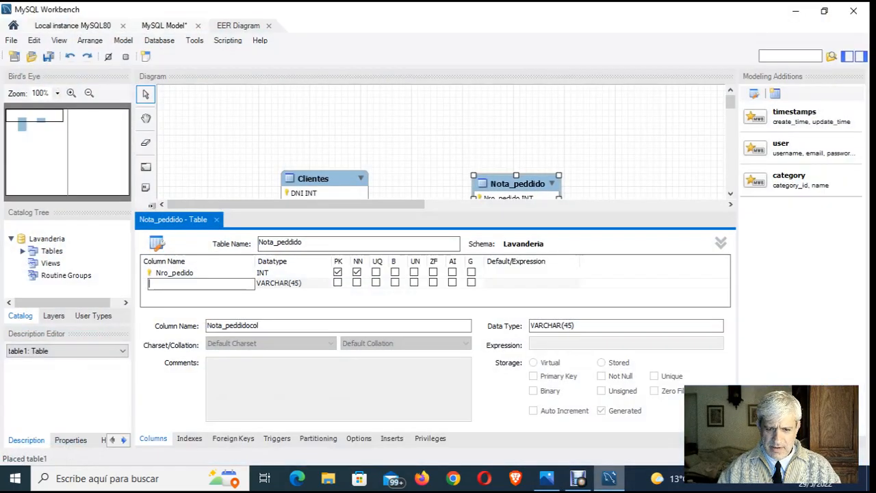
click(546, 477)
click(546, 478)
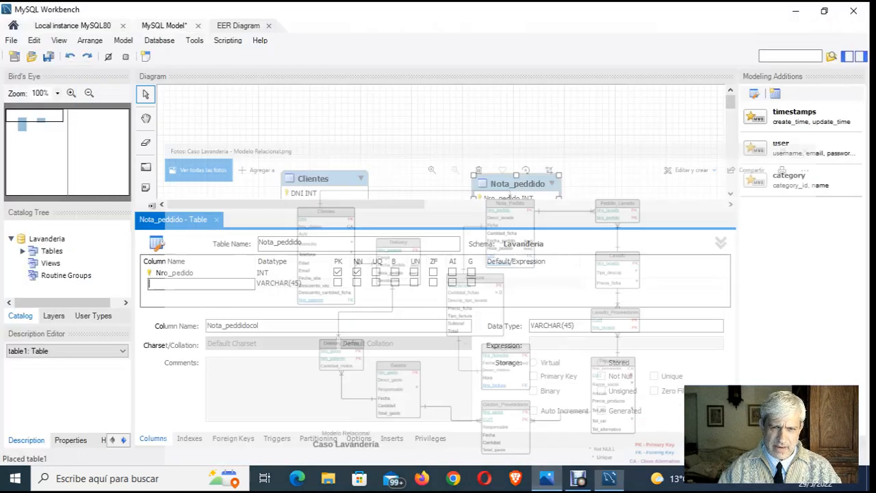
text(d)
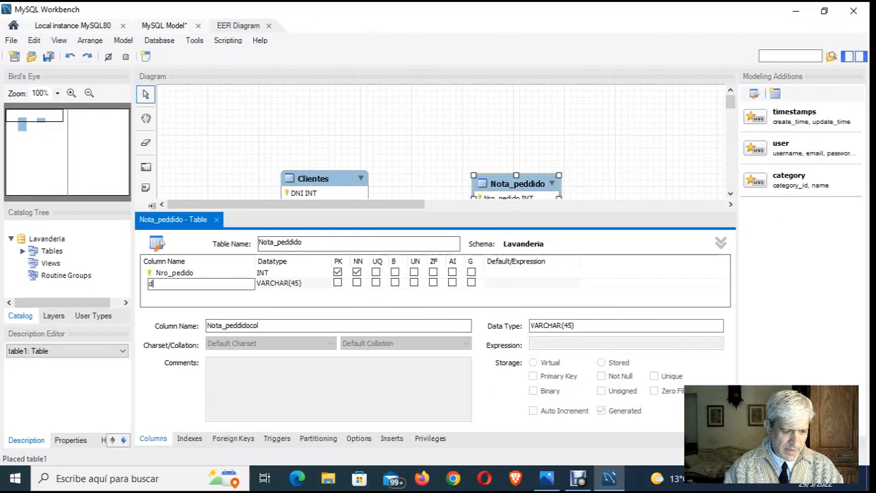
text(irecripcion)
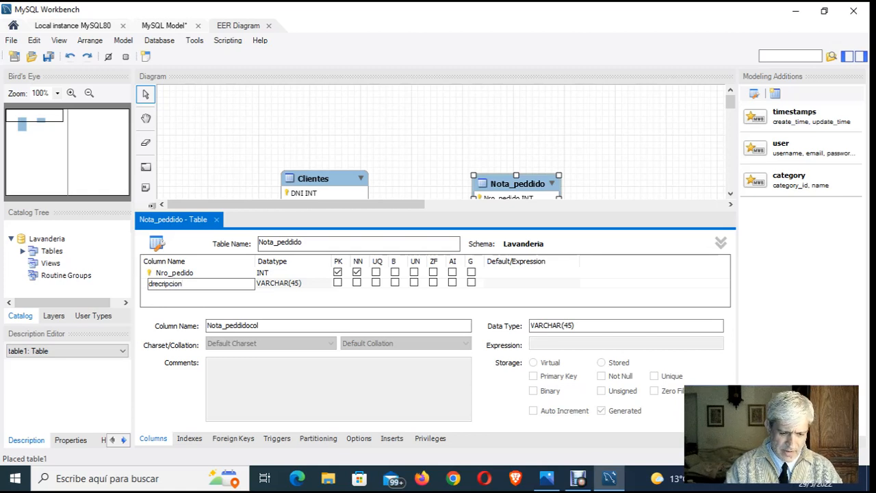
text(_lavado)
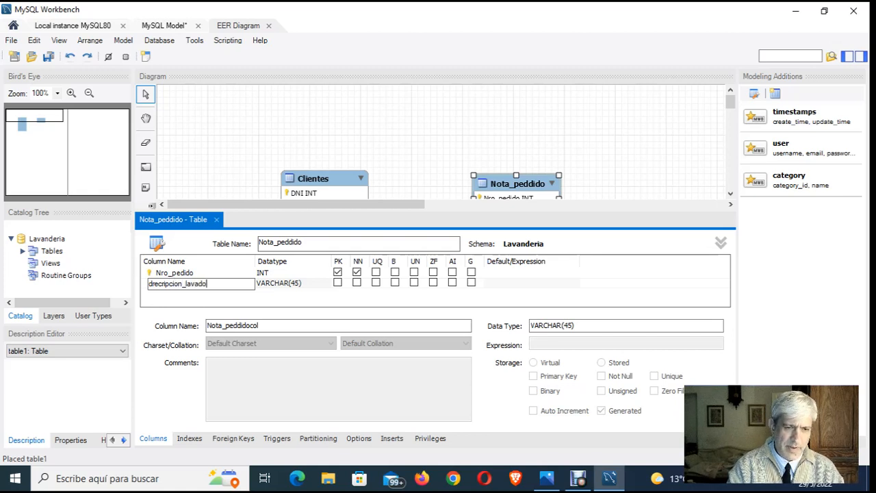
click(155, 283)
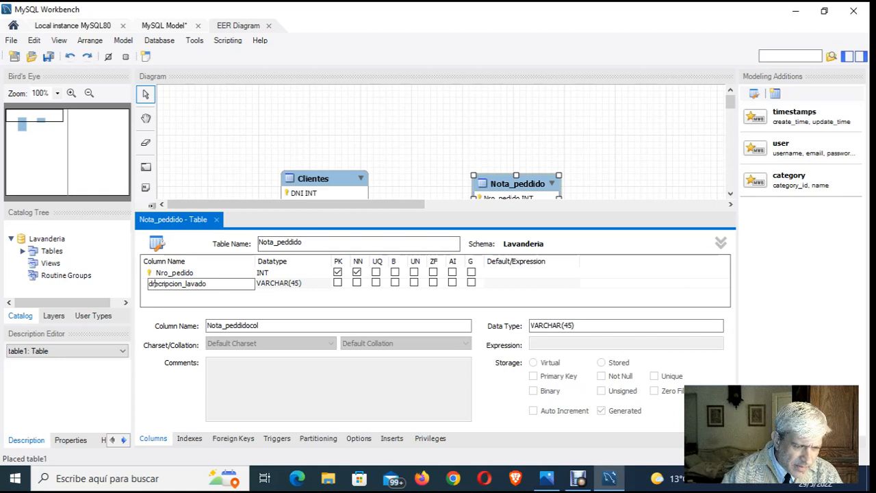
key(BackSpace)
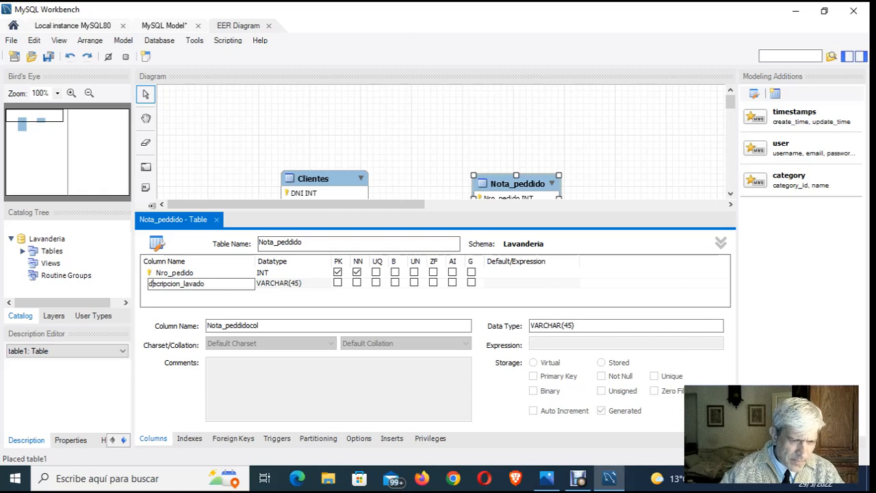
text(s)
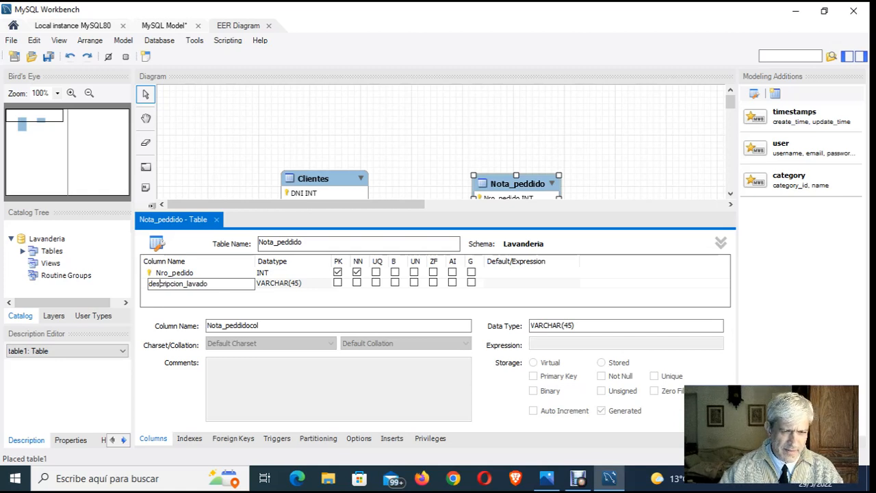
key(Return)
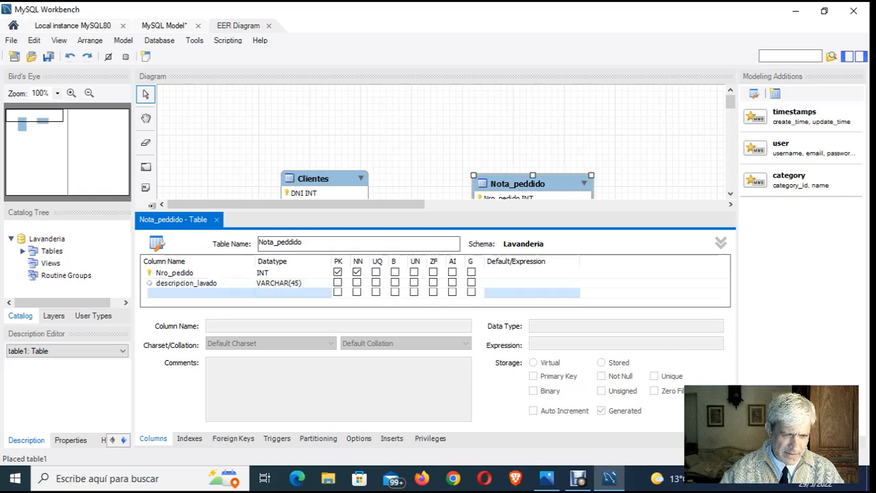
- Add a third column named Ficha with datatype VARCHAR(45) to Nota_peddido, following the relational model image in Photos
key(Return)
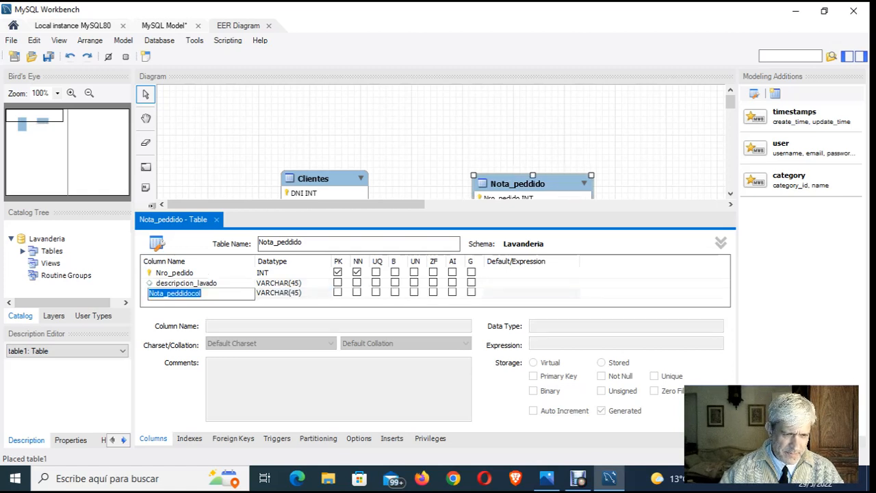
key(BackSpace)
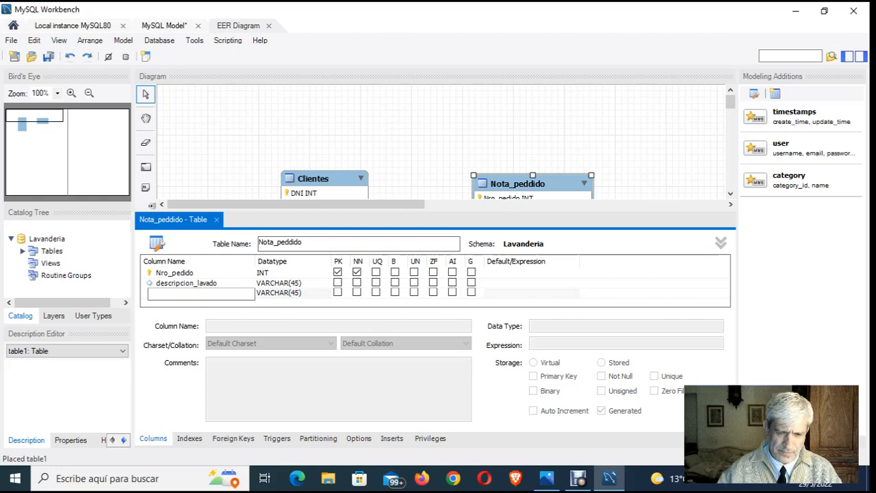
click(546, 477)
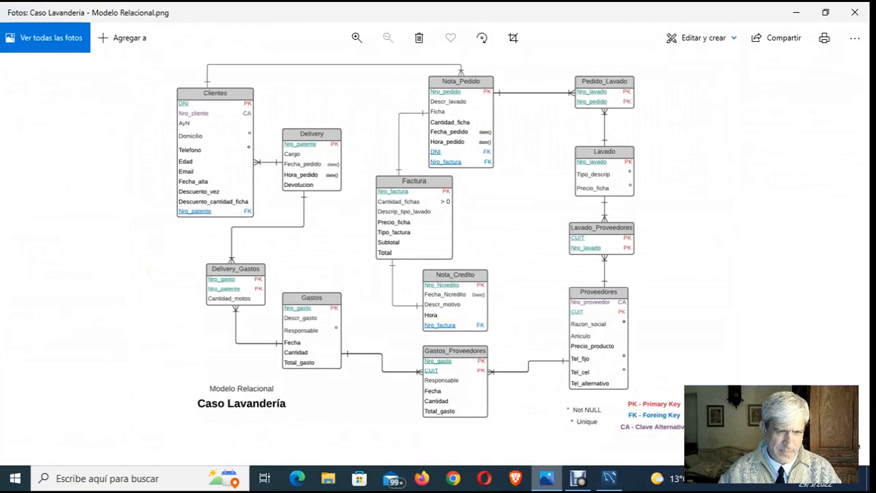
click(546, 478)
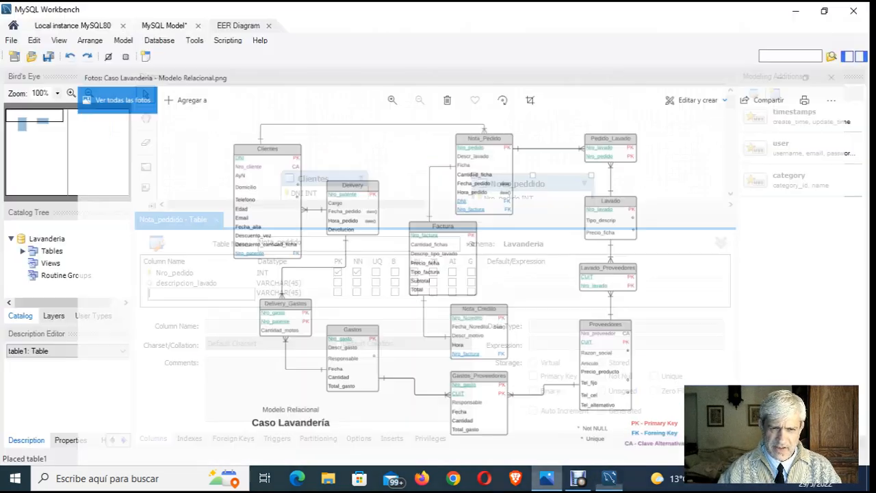
text(Ficha)
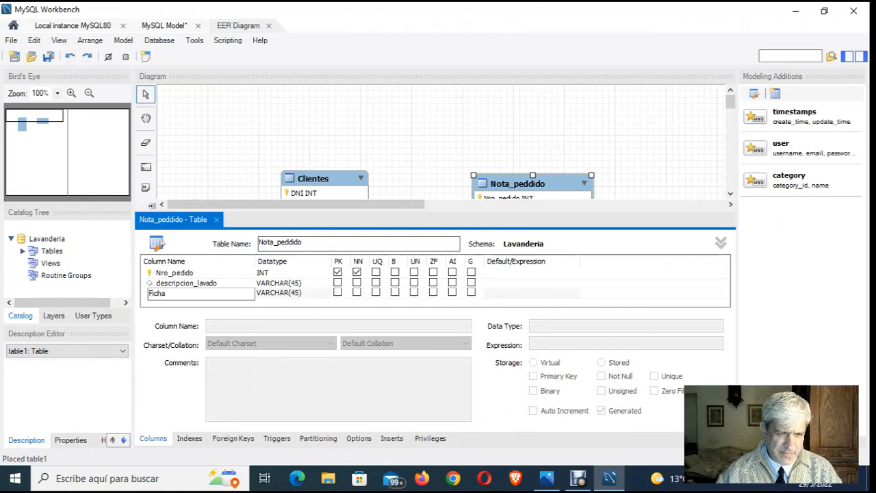
key(Tab)
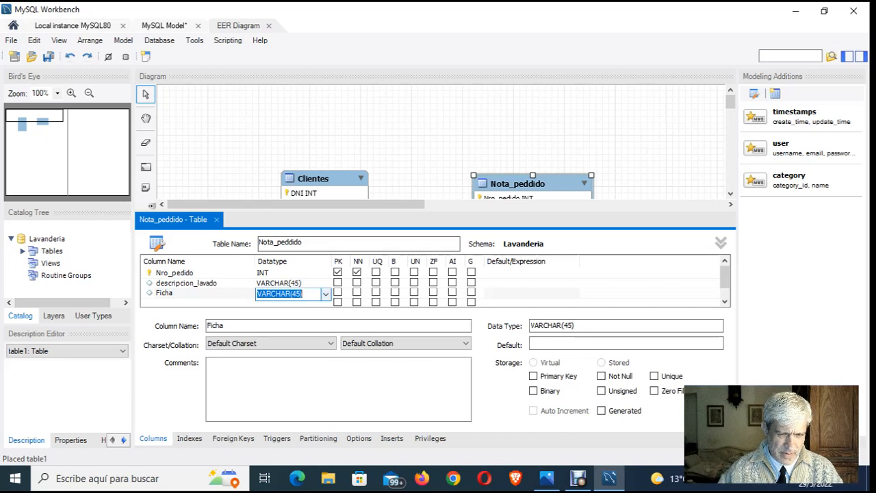
key(Return)
- Add a fourth column named Cantidad_ficha with datatype VARCHAR(45) to Nota_peddido, following the relational model image in Photos
click(198, 293)
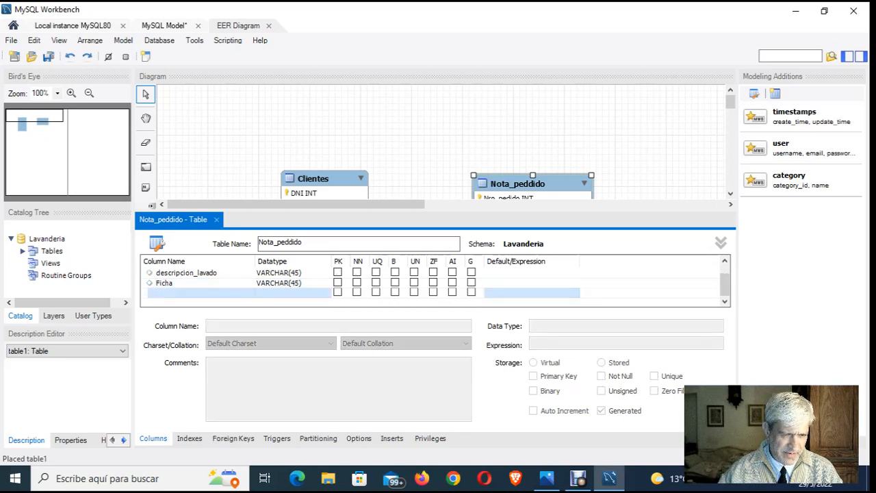
double_click(198, 293)
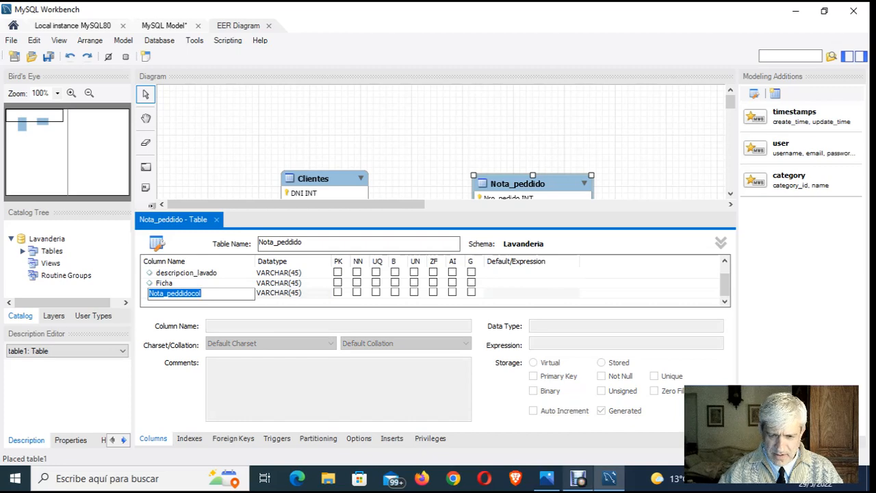
click(546, 478)
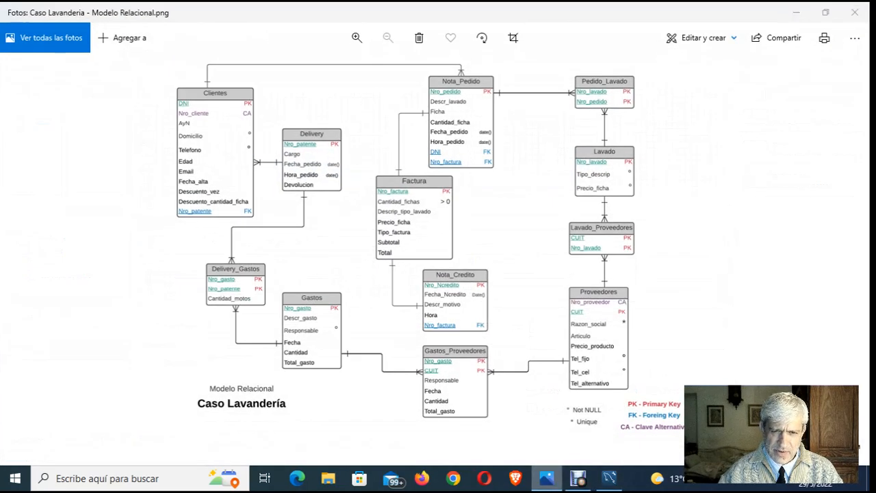
key(alt+Tab)
key(BackSpace)
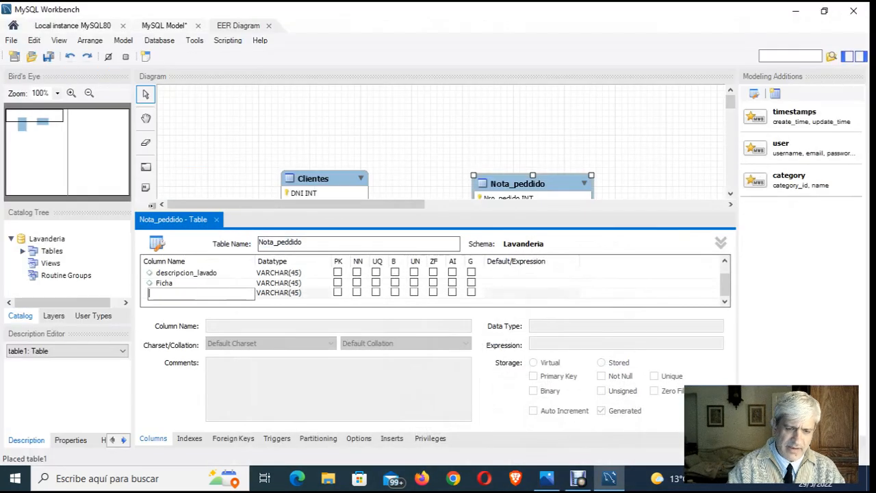
text(Canti)
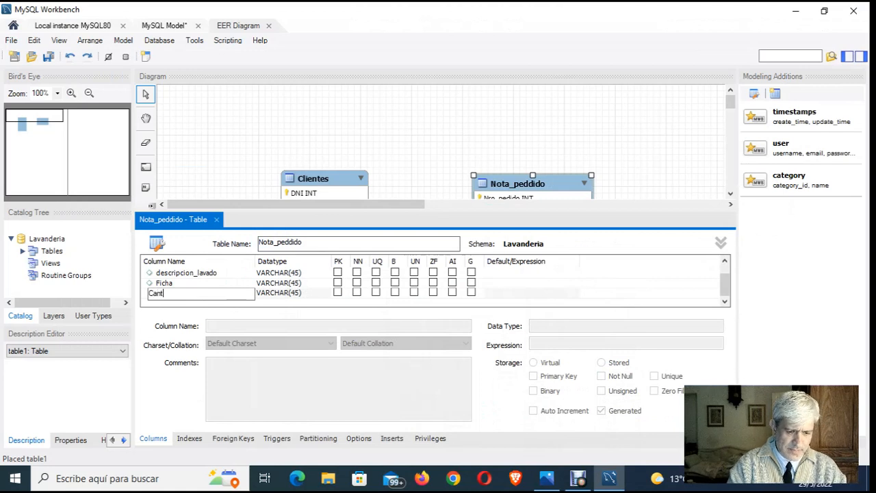
text(d)
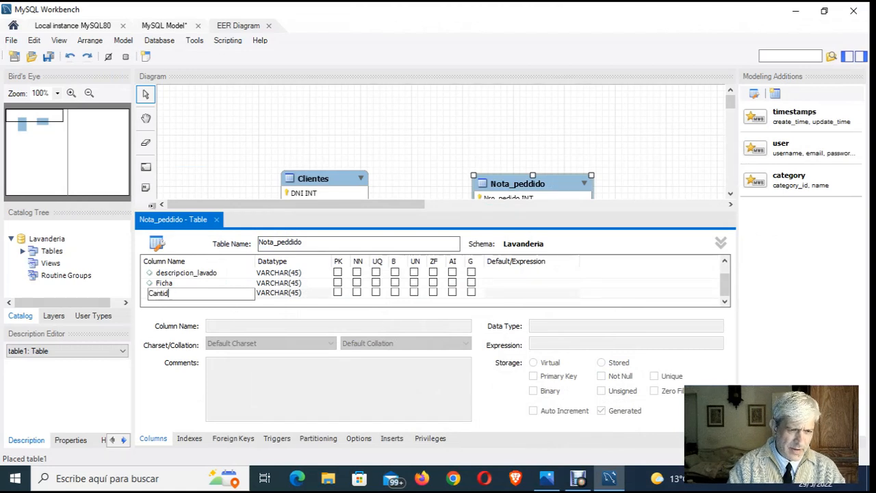
text(ad_ficha)
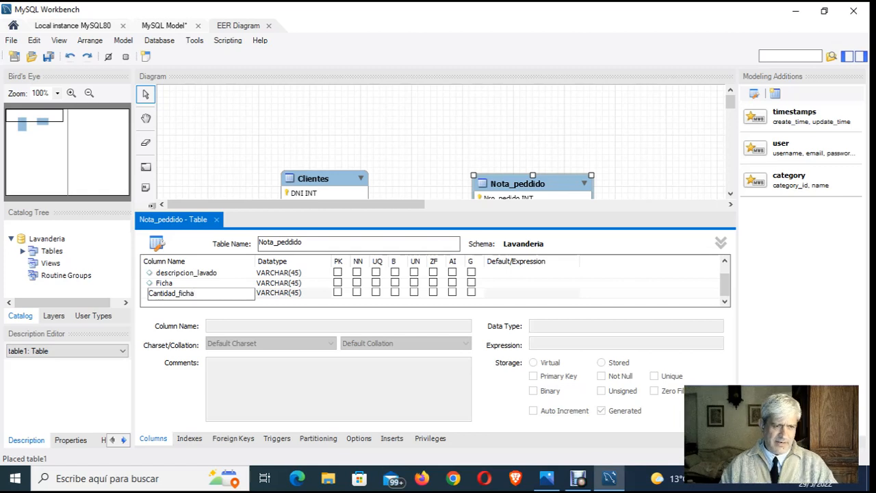
key(Tab)
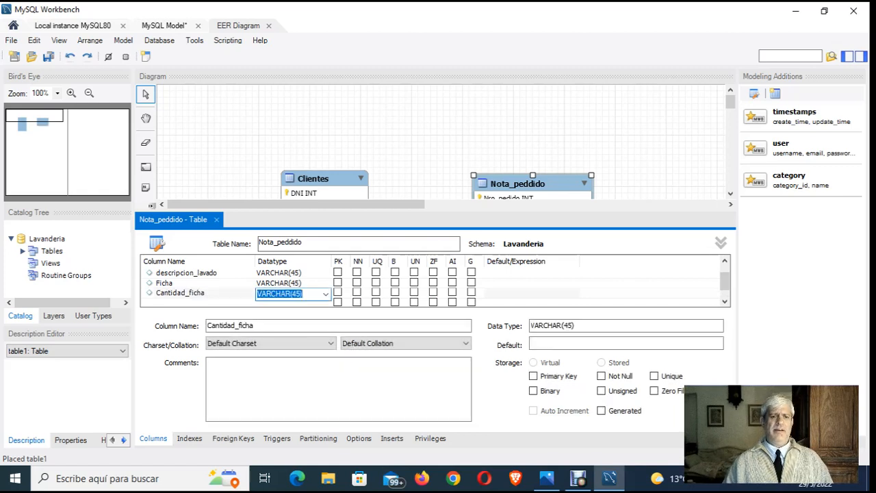
key(Return)
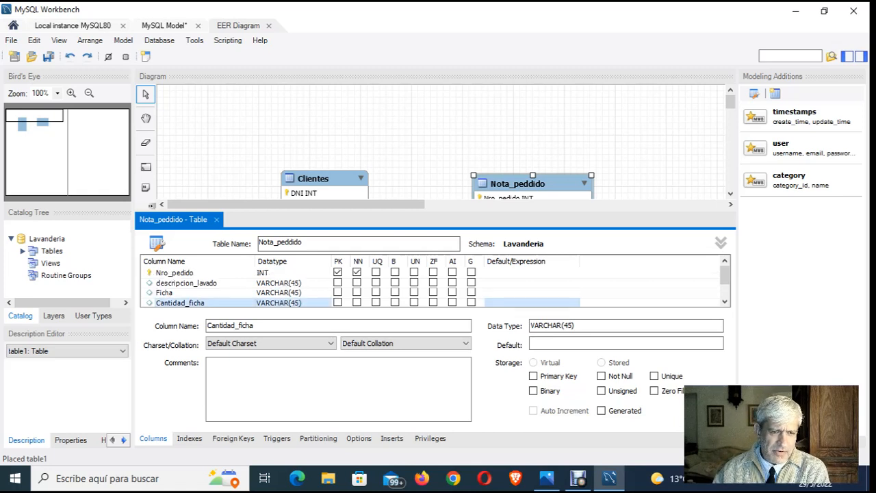
- Close the Nota_peddido table editor and check how Clientes and Nota_Pedido are related in the relational model image in Photos
click(216, 220)
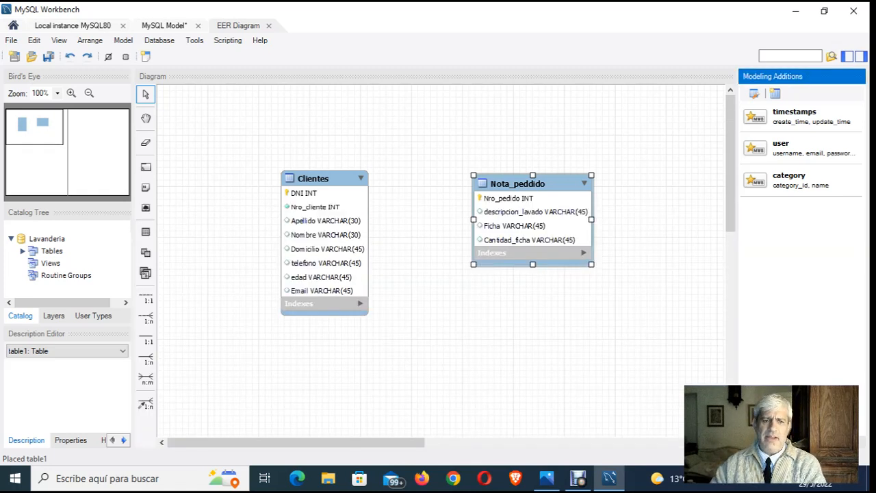
click(425, 312)
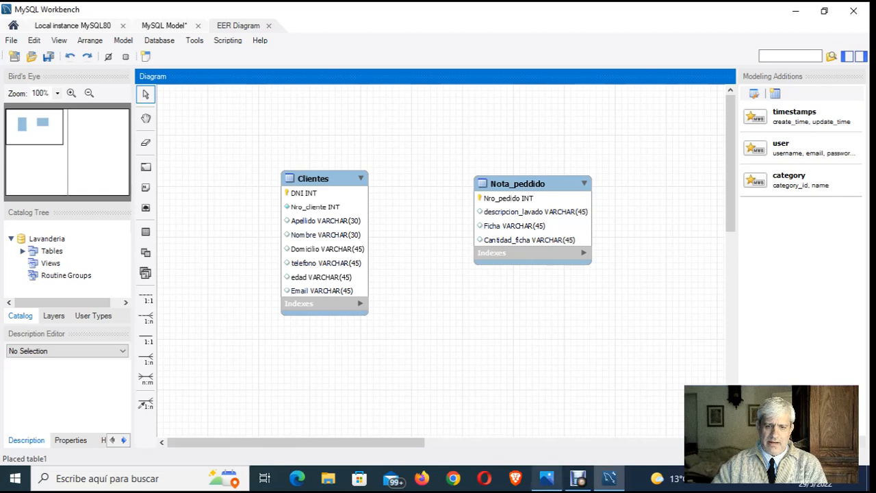
click(547, 478)
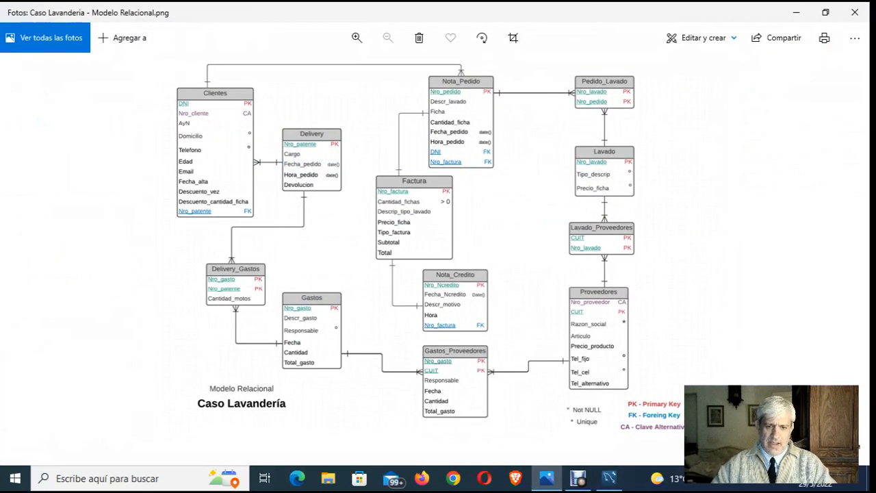
click(579, 478)
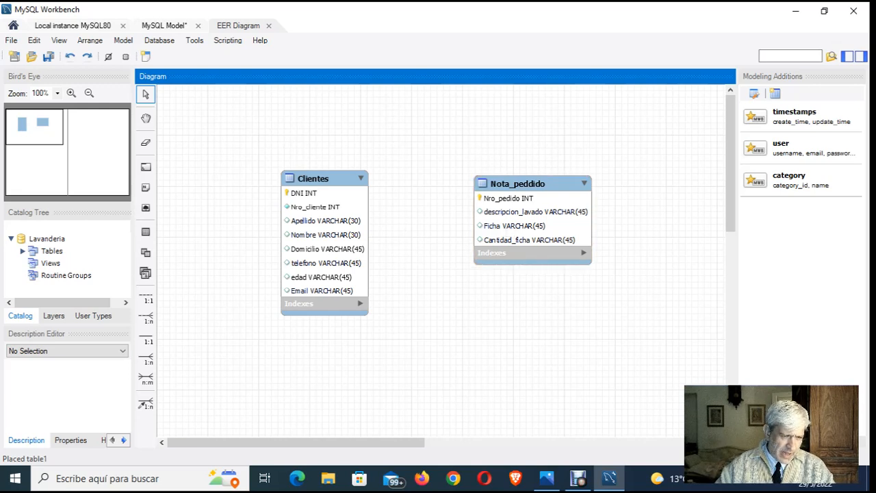
- Place an identifying 1:n relationship from the Clientes table to itself in the diagram and select its connection line
click(145, 358)
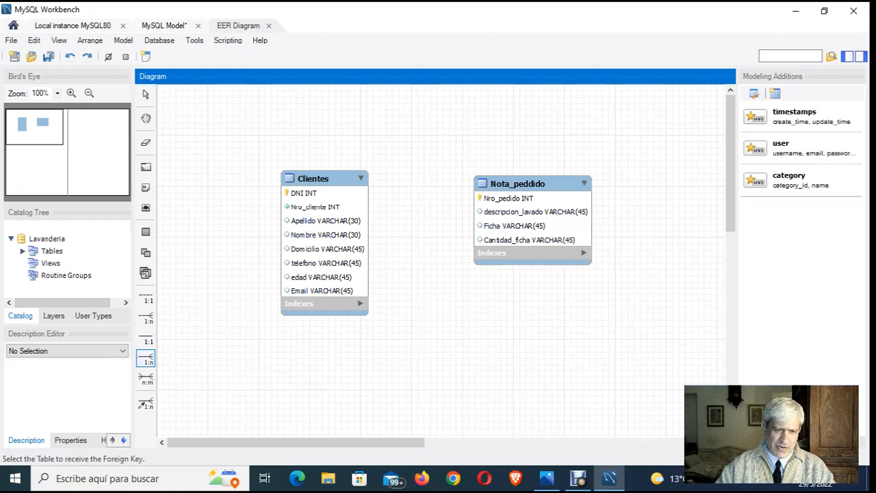
click(325, 235)
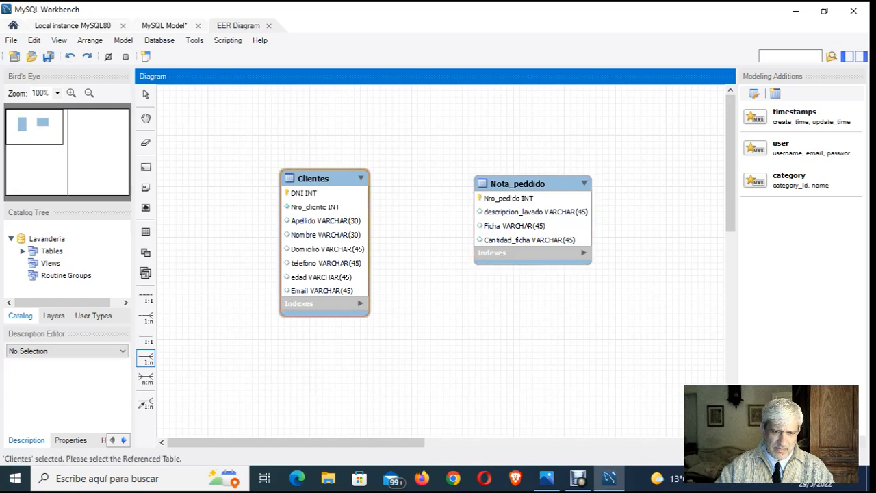
click(324, 235)
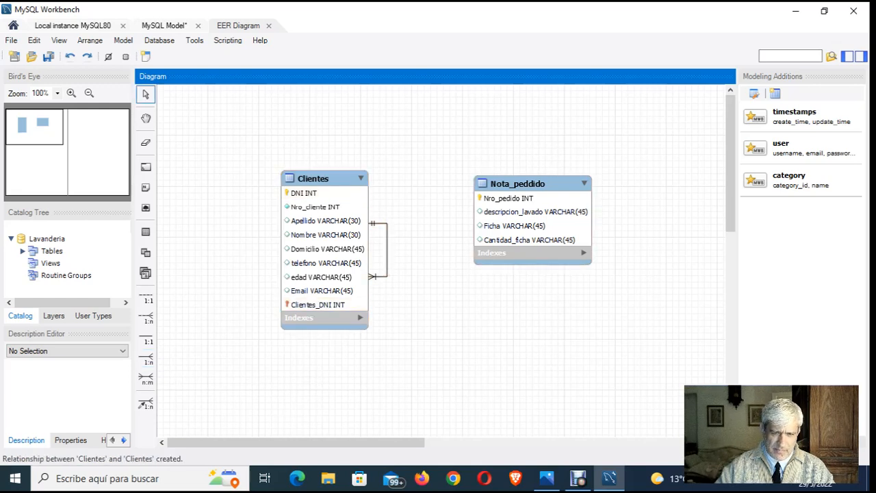
click(387, 250)
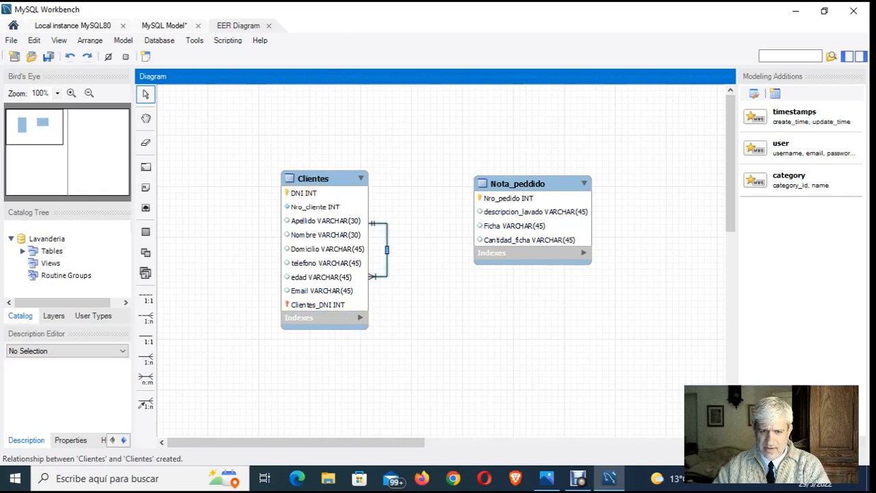
- Delete the selected identifying relationship from Clientes to itself, including its foreign key column
key(Delete)
key(Return)
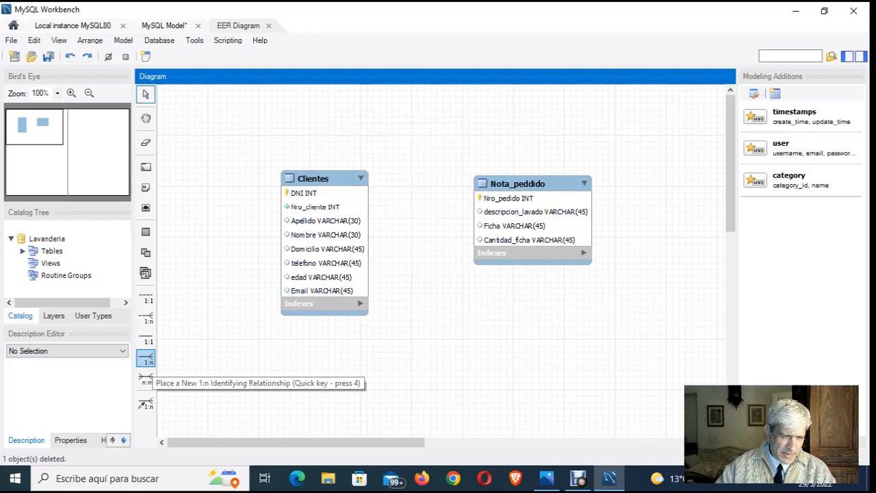
- Try twice to place a non-identifying 1:n relationship from Clientes, deleting each self-referencing connection together with its foreign key column
click(145, 317)
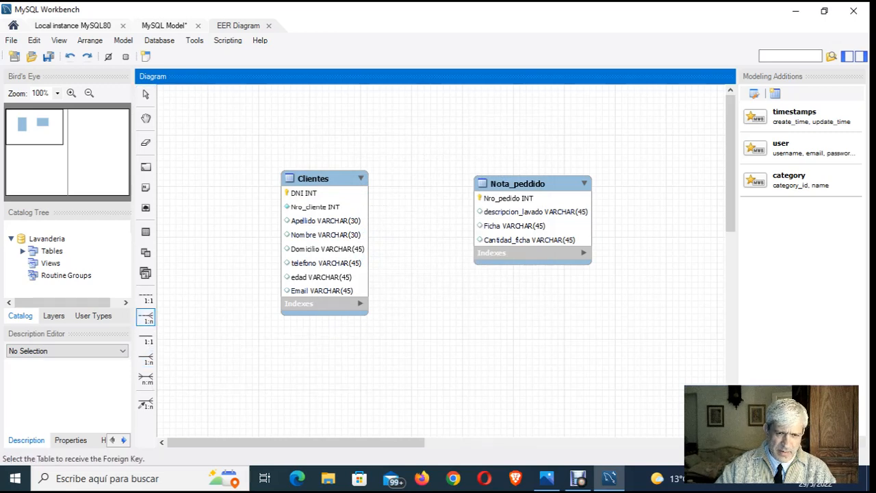
click(322, 239)
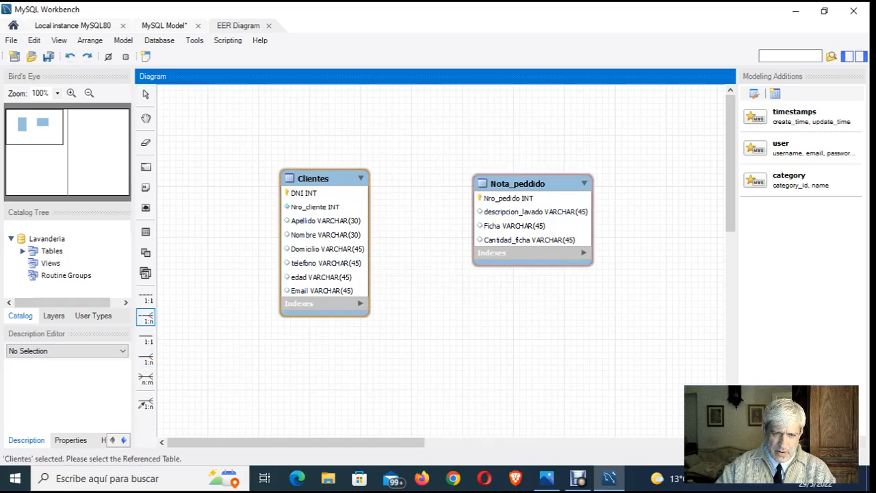
click(322, 239)
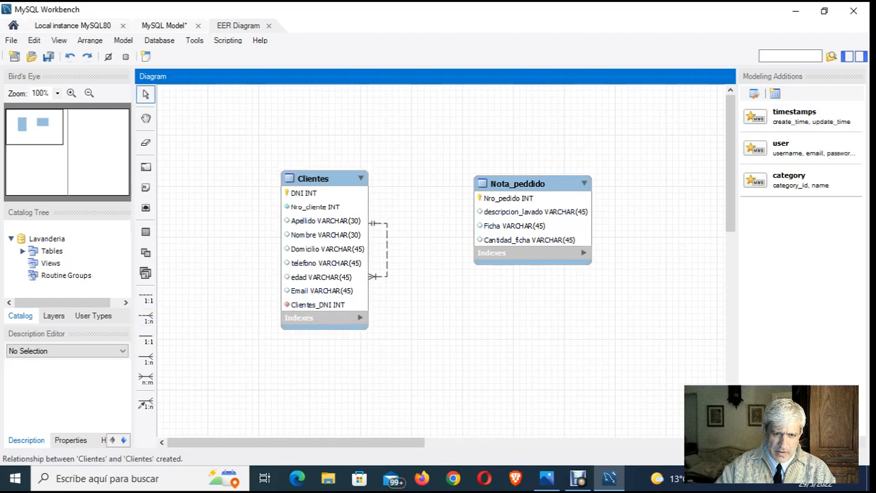
click(387, 250)
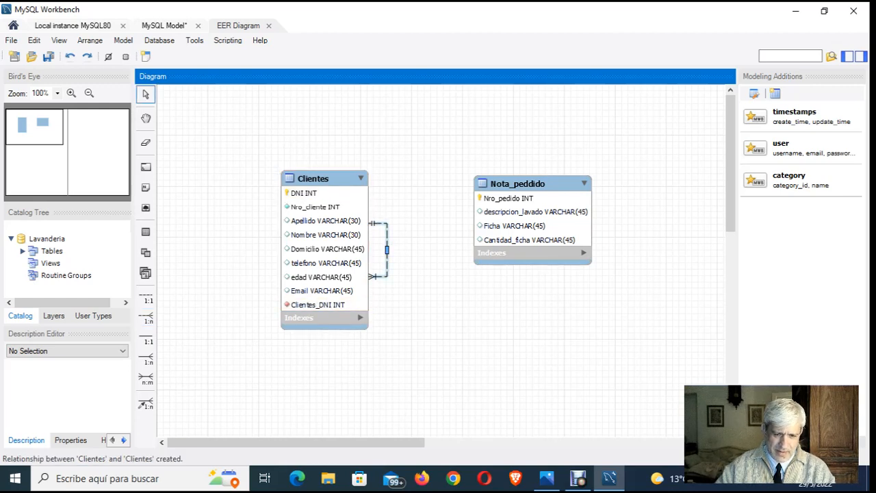
key(Delete)
key(Return)
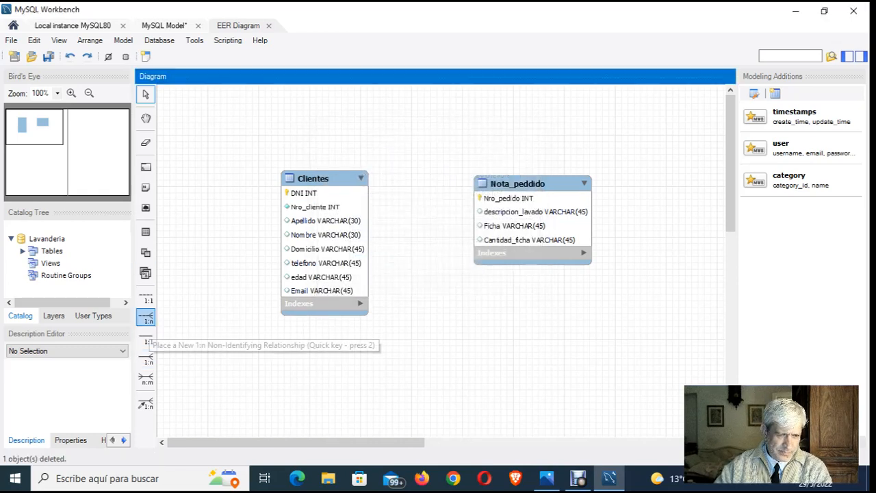
click(146, 317)
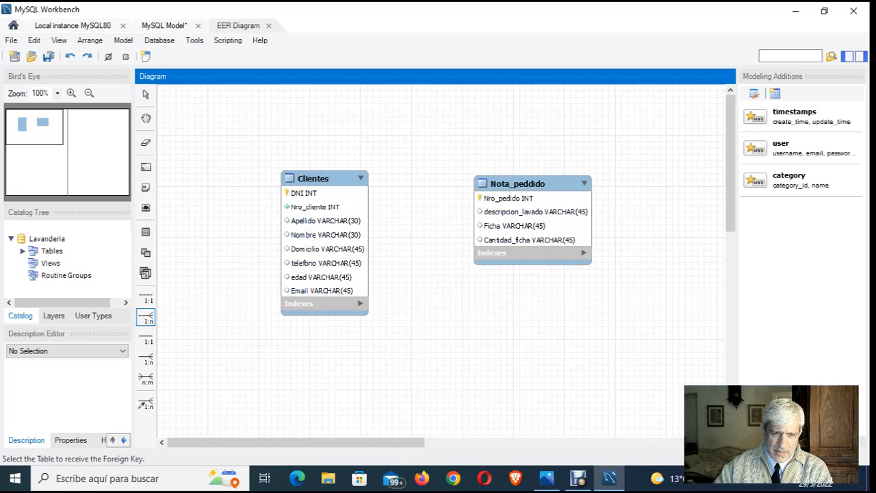
click(324, 235)
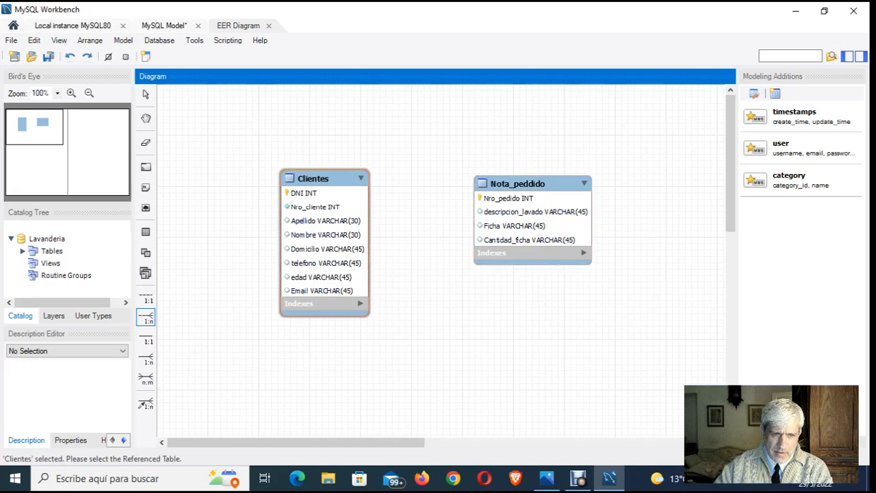
click(324, 237)
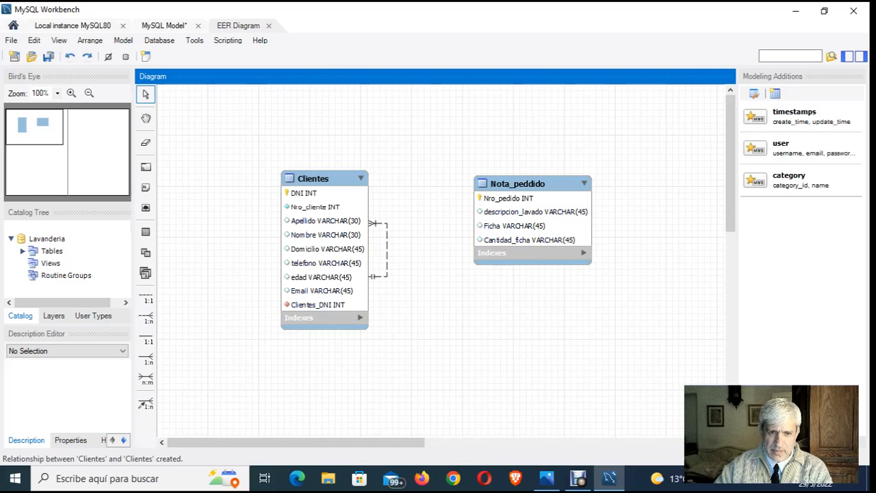
click(387, 251)
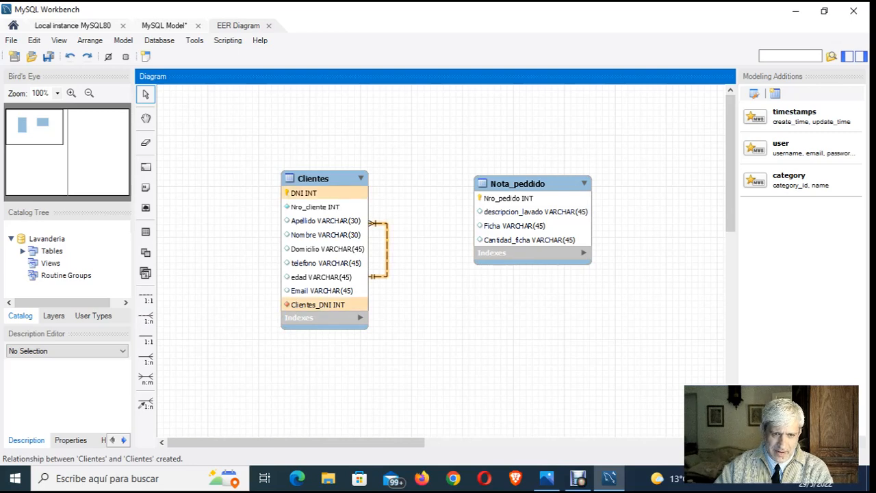
key(Delete)
key(Return)
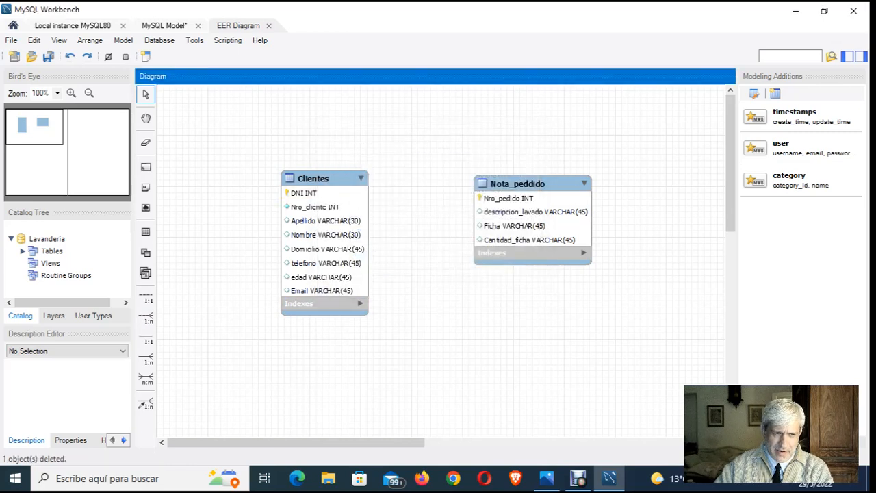
- Try a non-identifying 1:n relationship with Clientes receiving the foreign key and Nota_peddido referenced, and delete it with its foreign key column
click(146, 317)
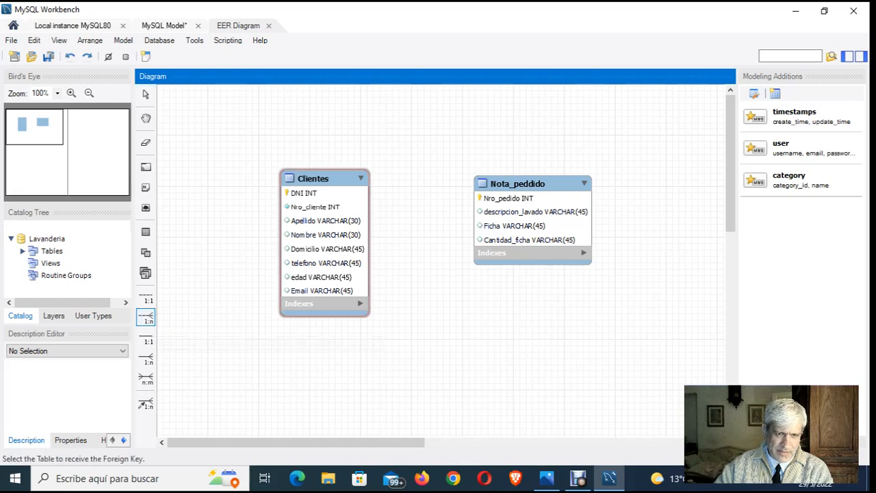
click(324, 239)
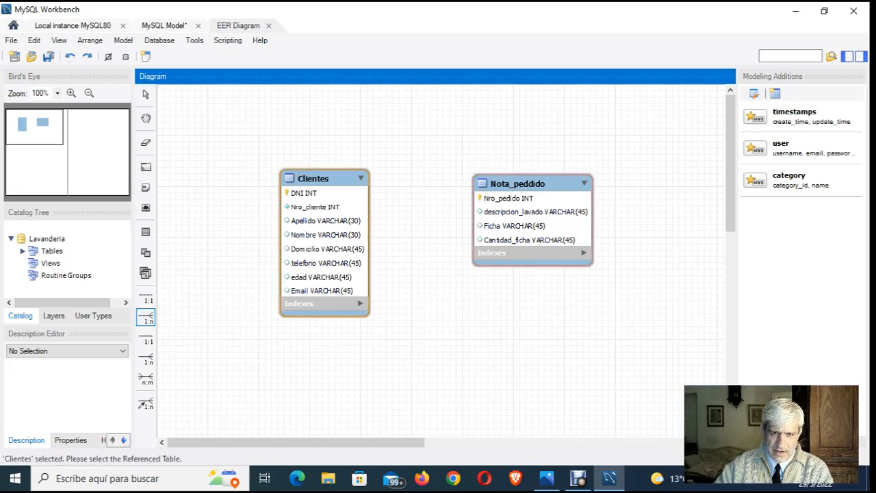
click(532, 219)
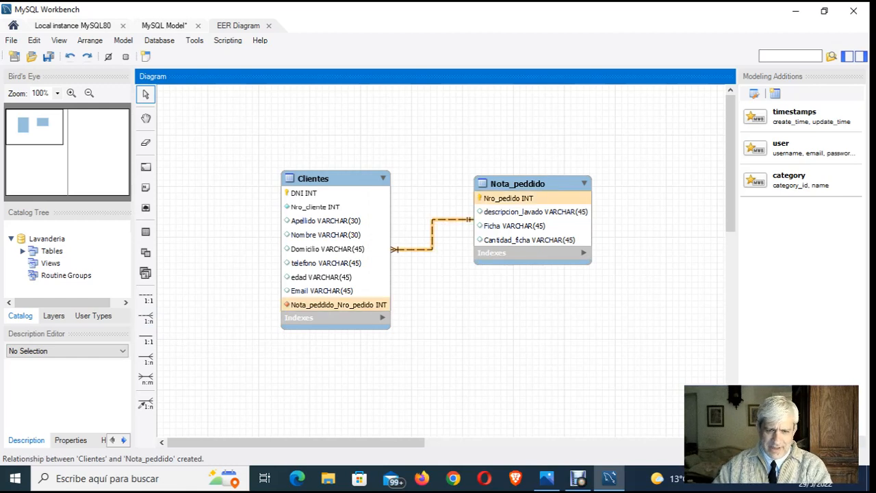
click(431, 234)
key(Delete)
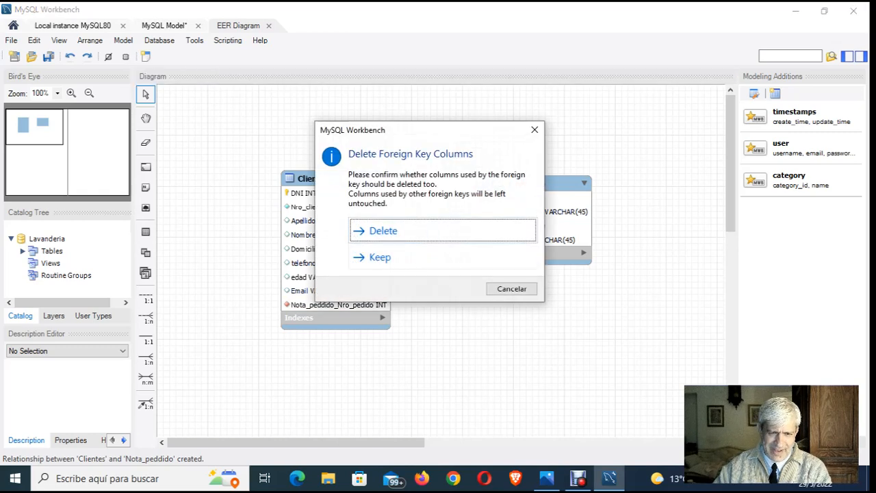
key(Return)
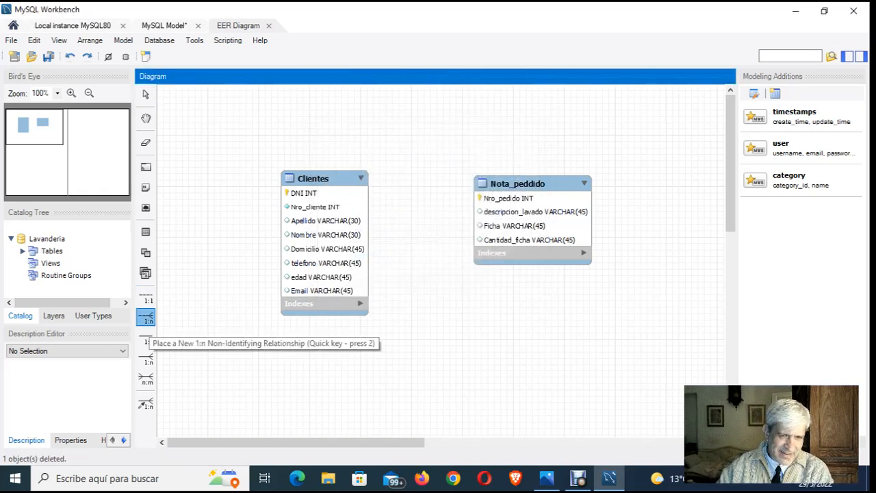
- Try a non-identifying 1:n relationship with Nota_peddido receiving the foreign key and Clientes referenced, and delete it with its foreign key column
click(145, 316)
click(533, 219)
click(325, 240)
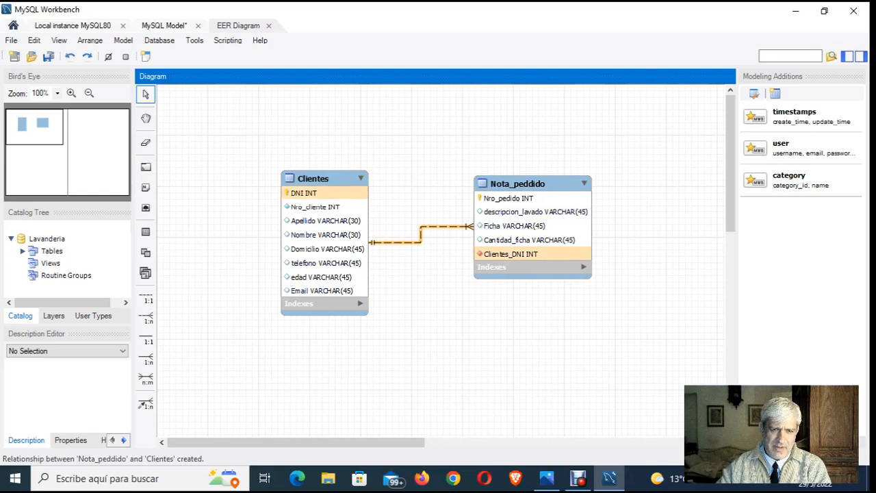
key(Delete)
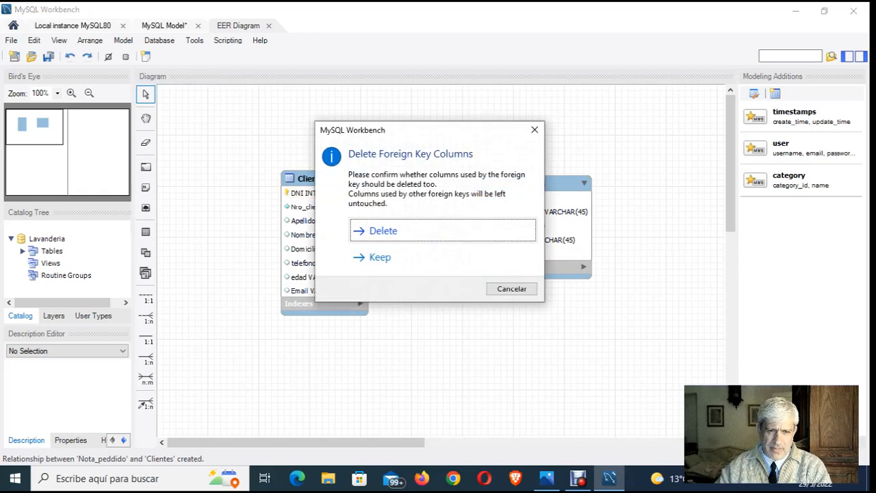
key(Return)
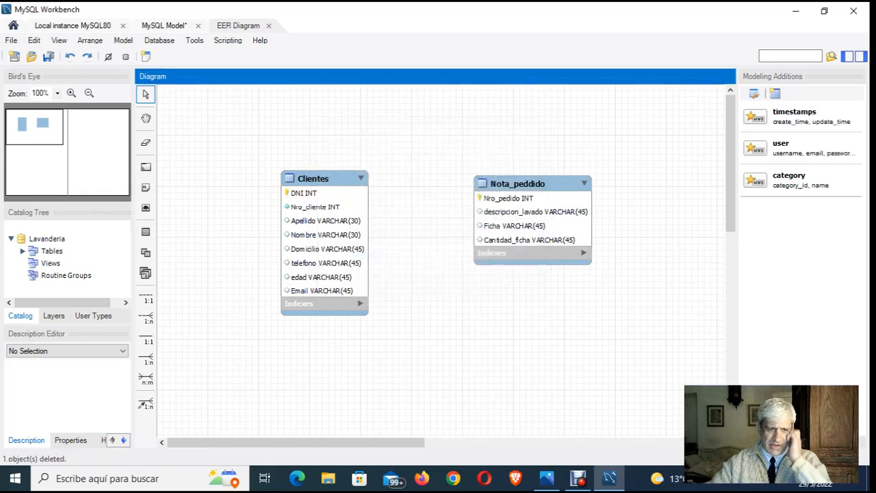
double_click(520, 184)
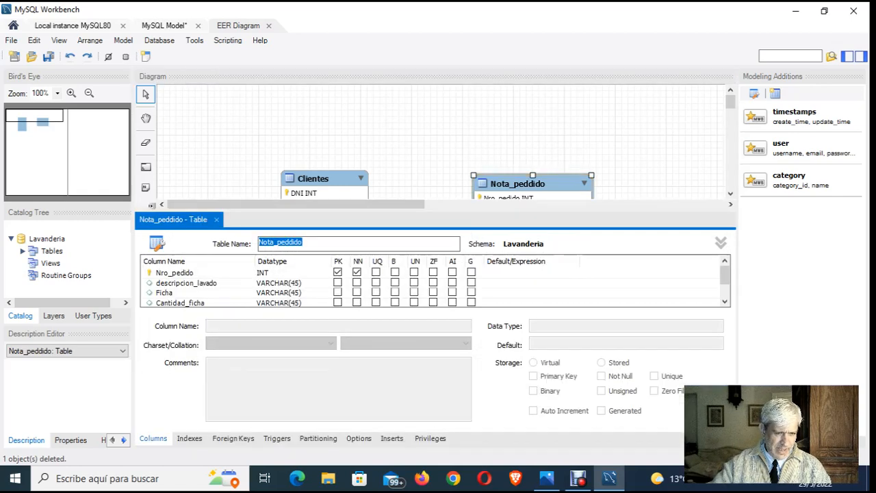
click(233, 439)
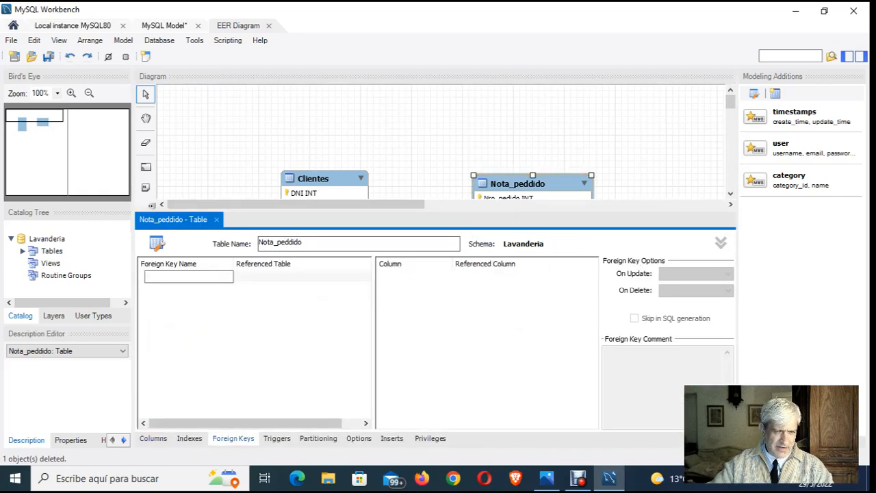
click(407, 154)
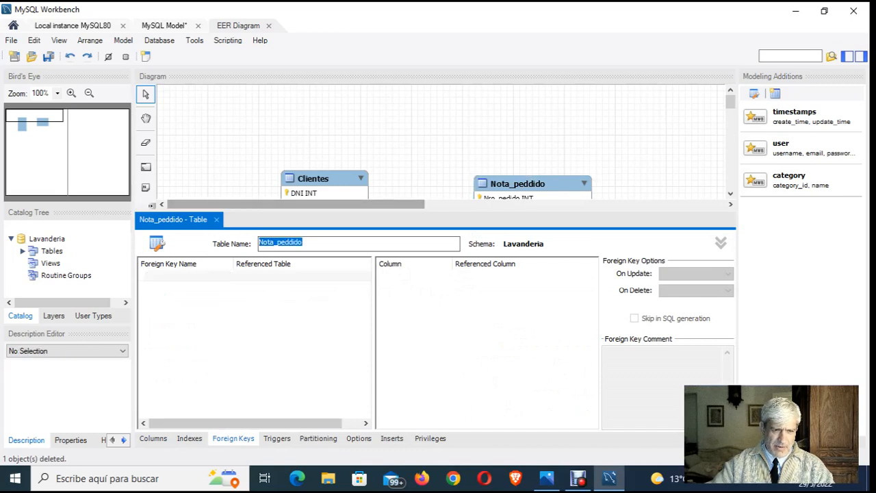
click(216, 220)
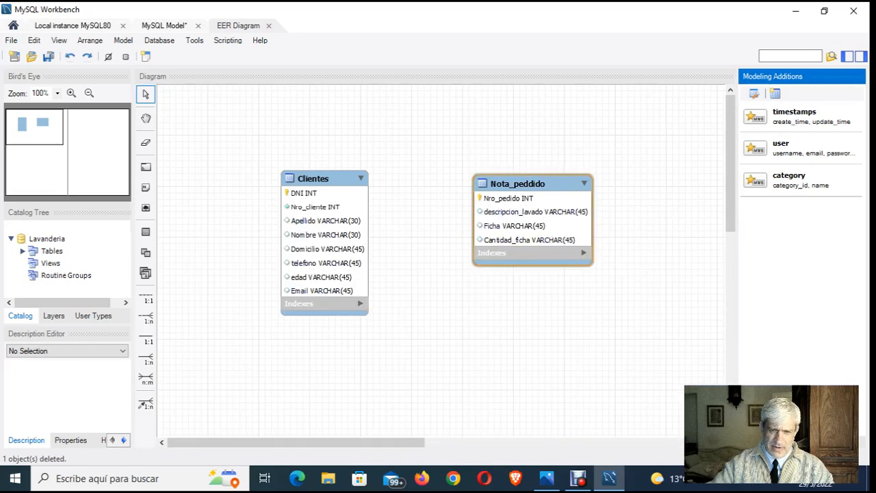
- Add a fifth column named DNI with datatype INT to the Nota_peddido table
double_click(518, 183)
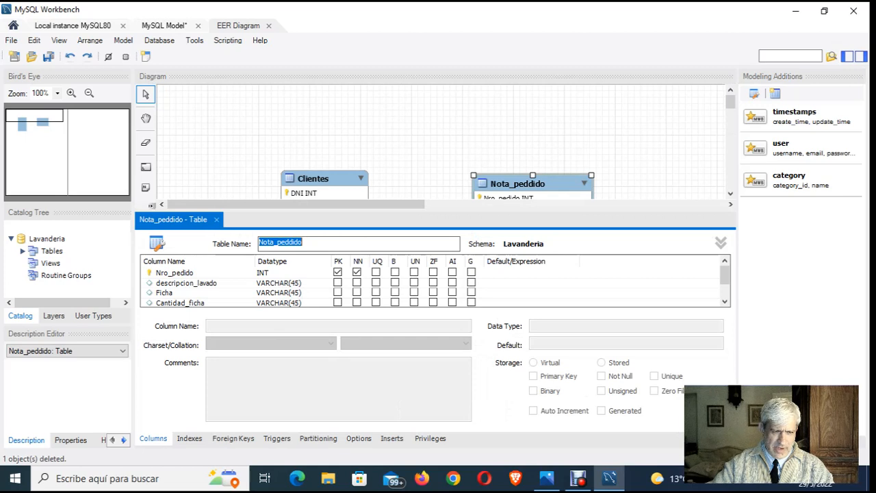
scroll(435, 282, down, 1)
click(198, 292)
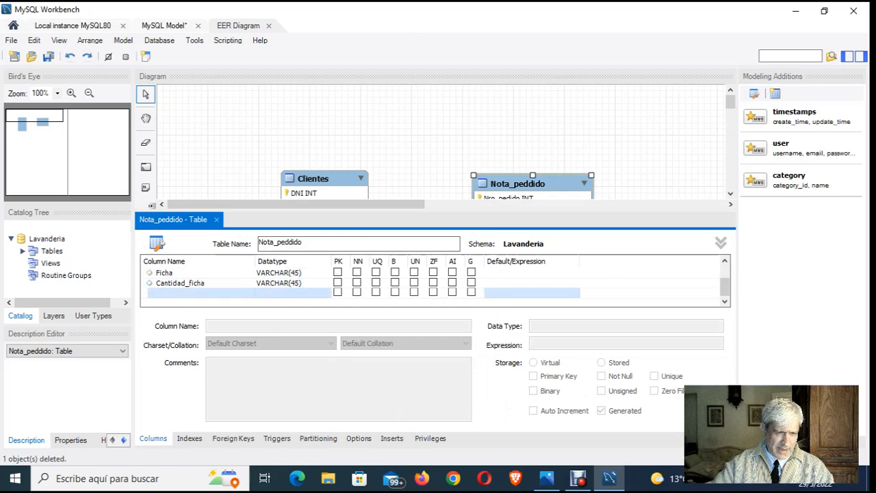
double_click(198, 292)
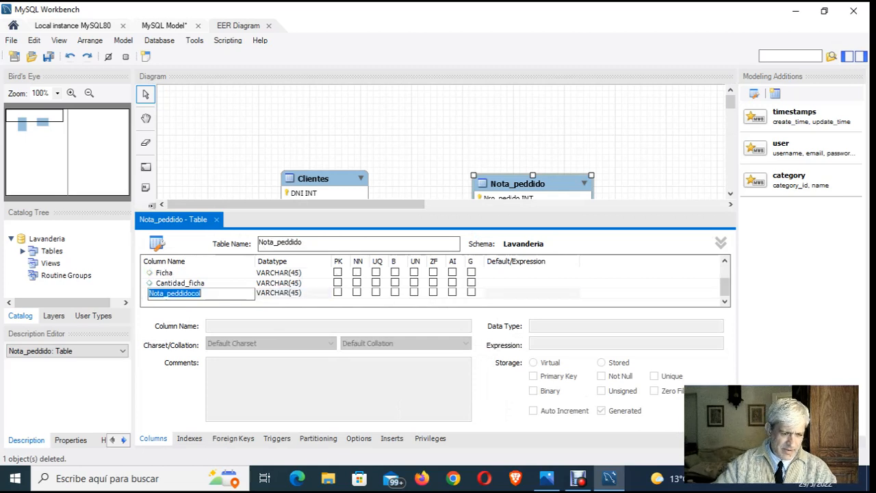
key(BackSpace)
text(DNI)
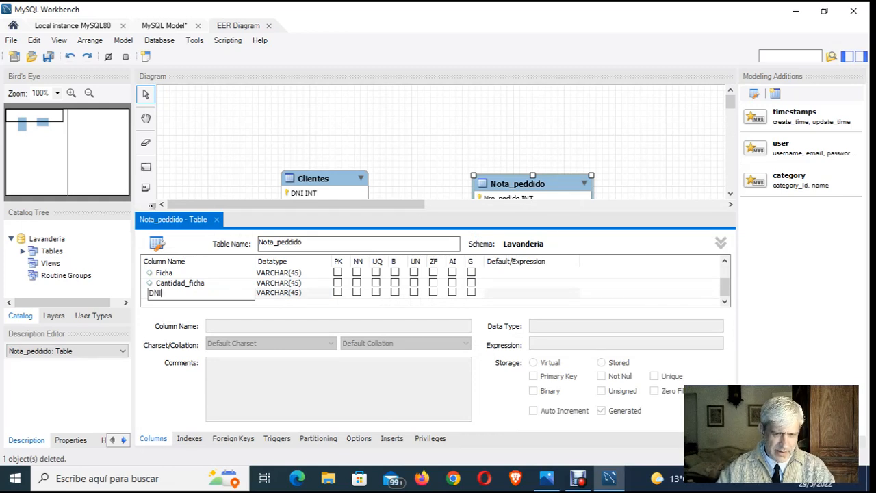
key(Tab)
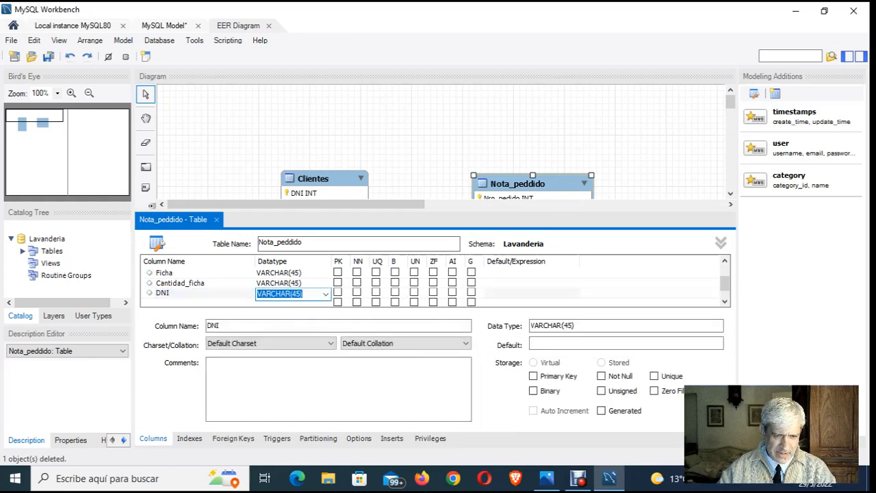
click(326, 294)
click(287, 6)
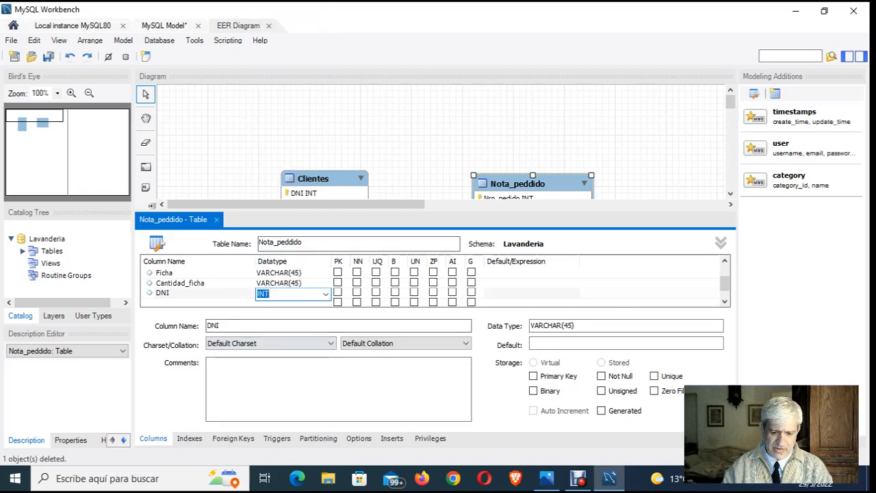
key(Tab)
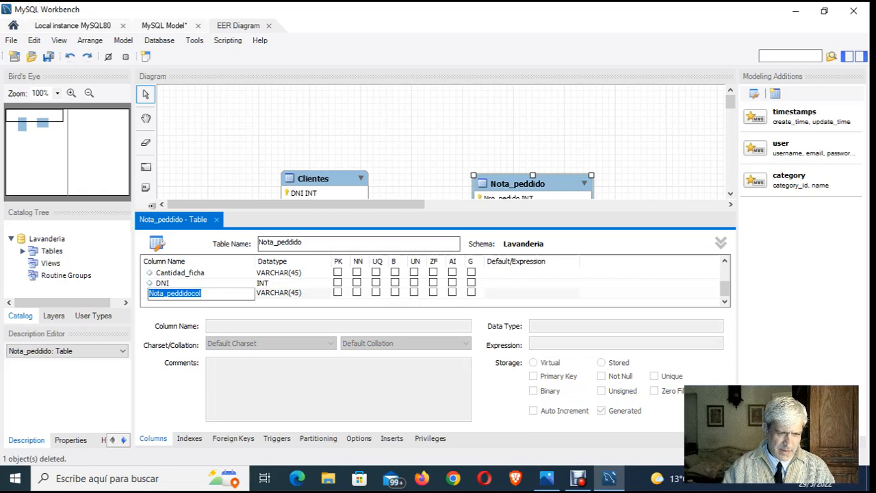
key(BackSpace)
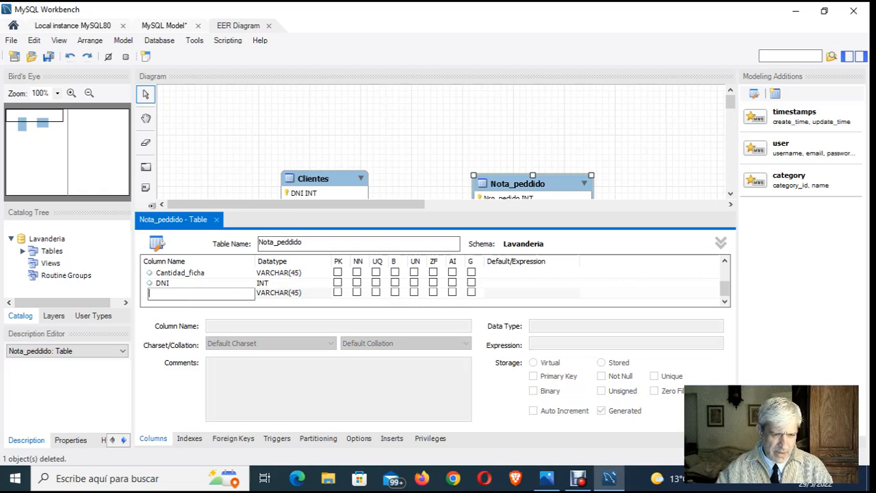
- Create a foreign key named DNI in Nota_peddido linking its DNI column to DNI in Lavanderia.Clientes, and close the table editor
click(233, 438)
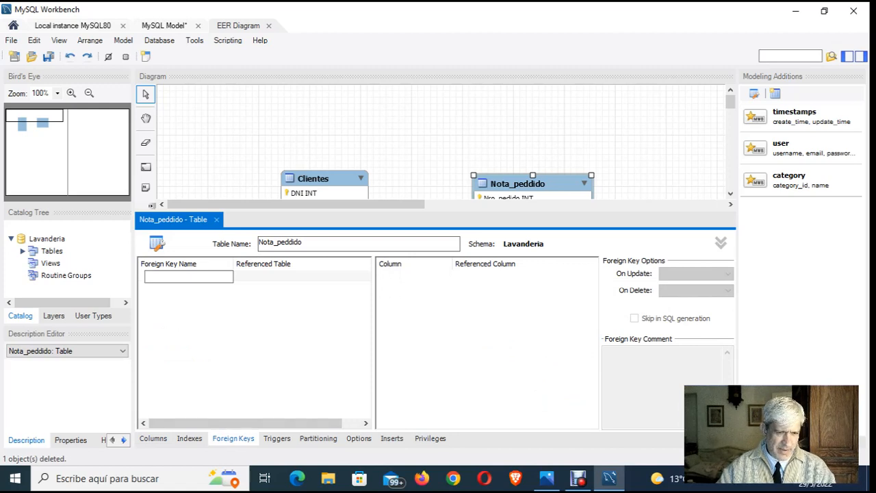
text(DNI)
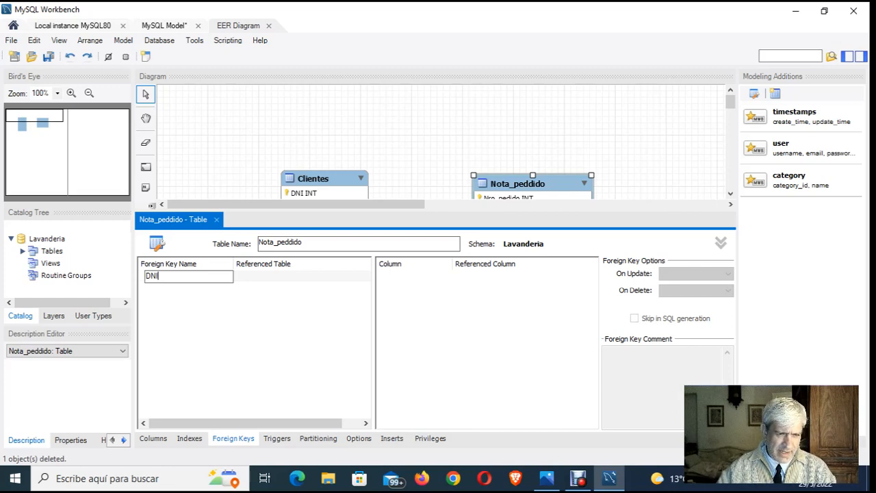
key(Return)
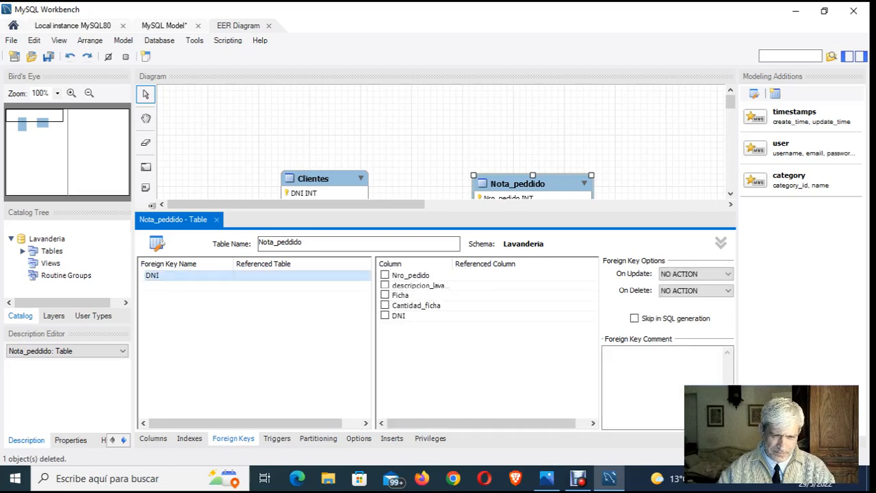
click(301, 275)
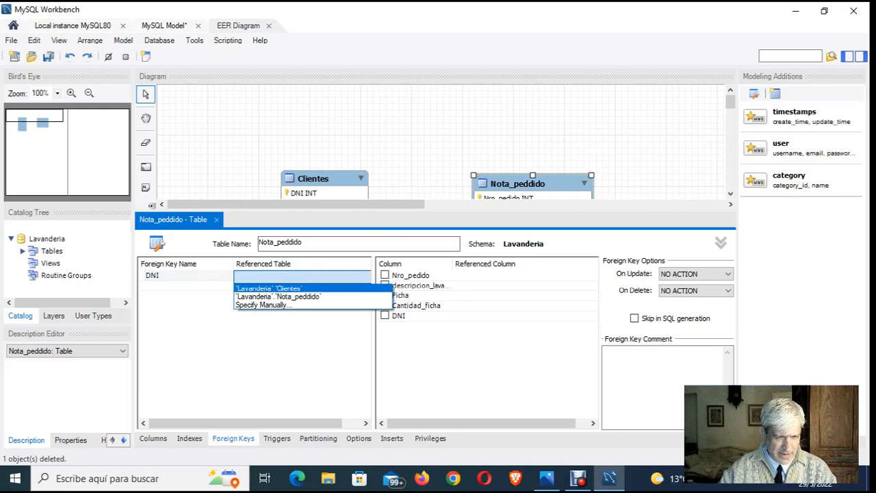
click(269, 288)
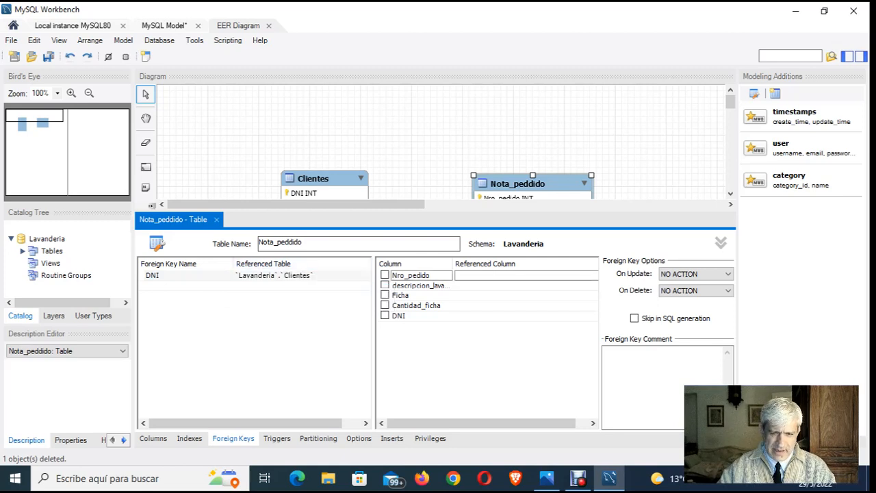
click(385, 316)
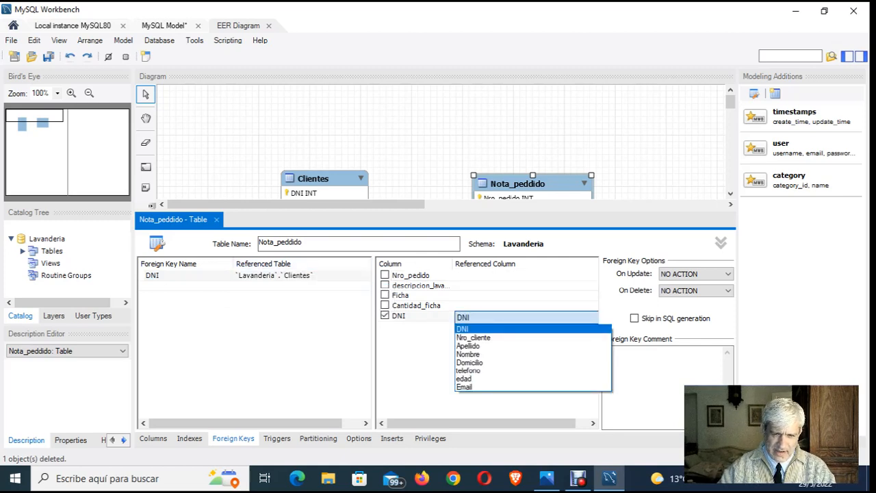
click(463, 329)
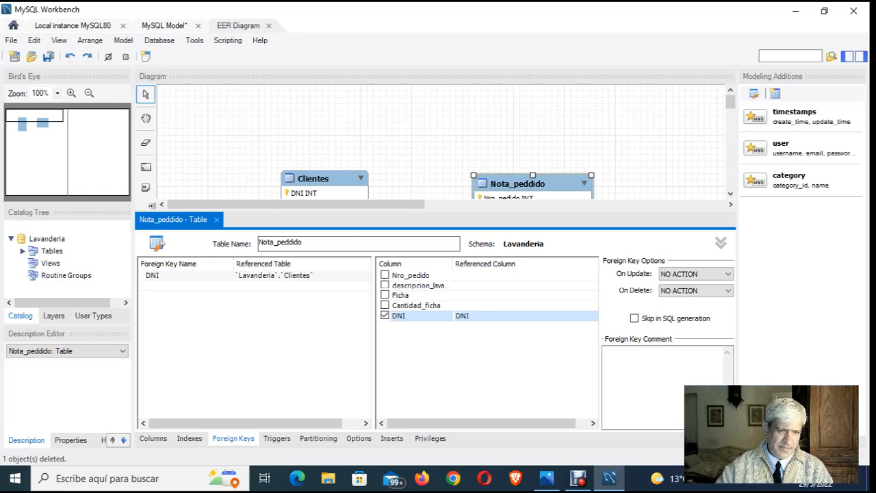
click(217, 220)
click(425, 307)
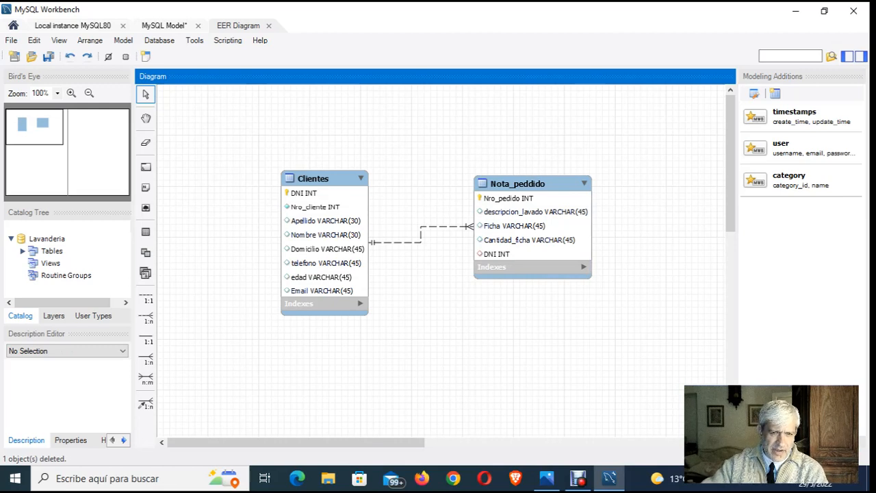
- Check the Caso Lavanderia relational model image in Photos and return to the EER diagram in MySQL Workbench
click(505, 190)
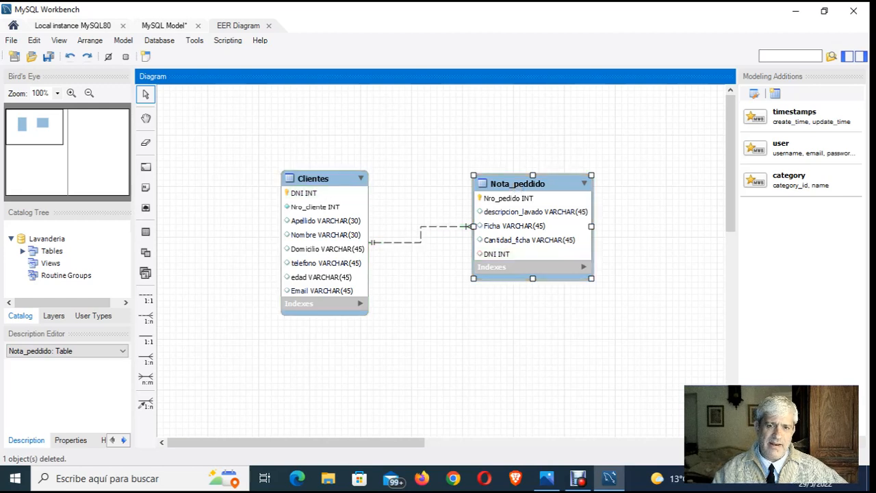
click(515, 142)
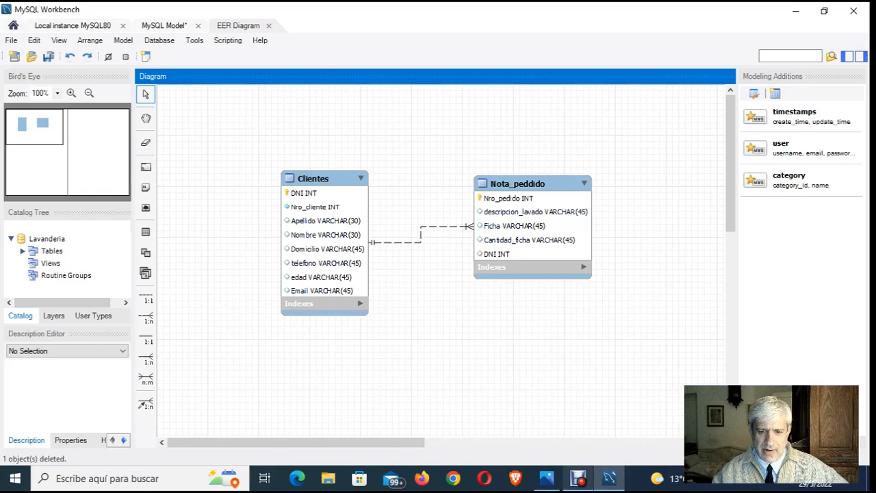
click(546, 478)
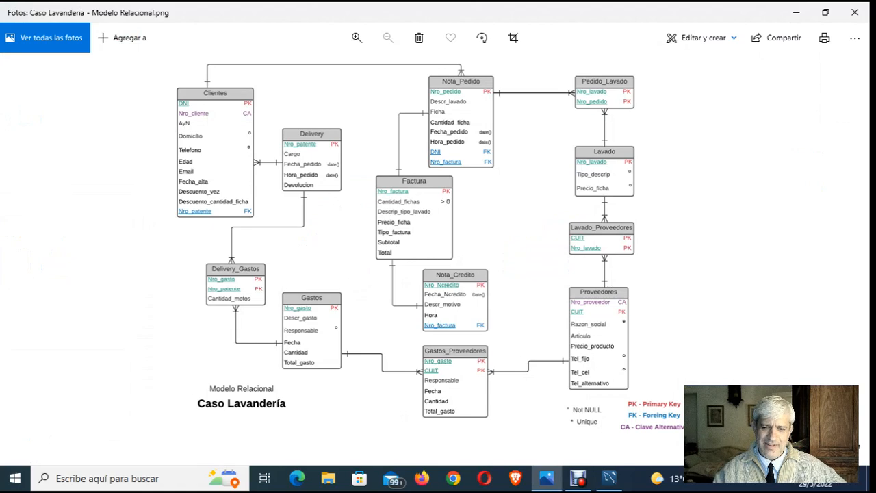
click(609, 477)
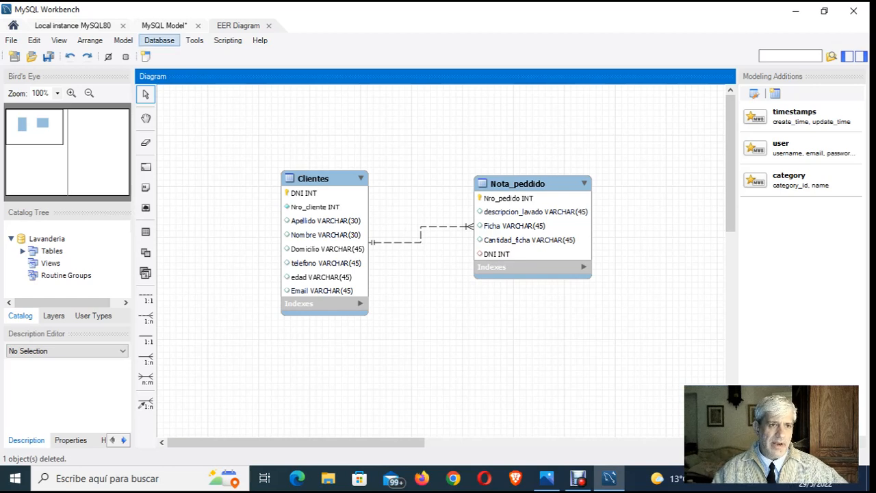
- Start Forward Engineer for the model, keeping the default Standard (TCP/IP) connection parameters and database creation options
click(159, 40)
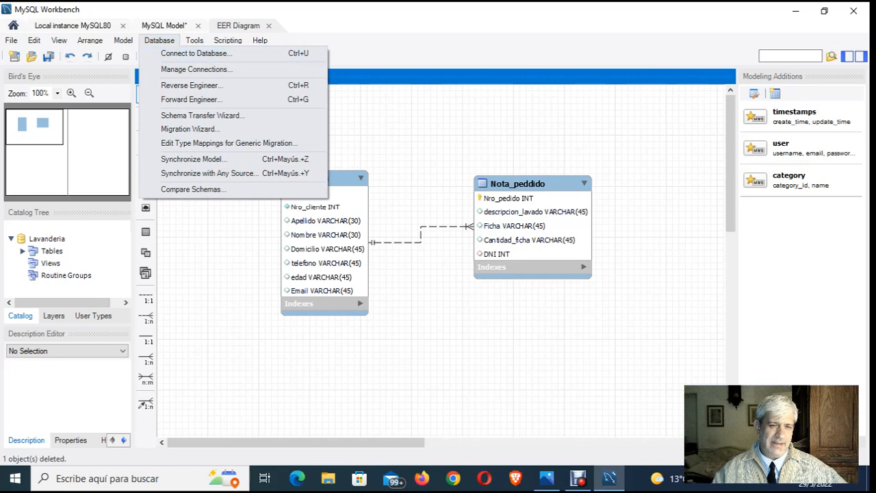
click(192, 99)
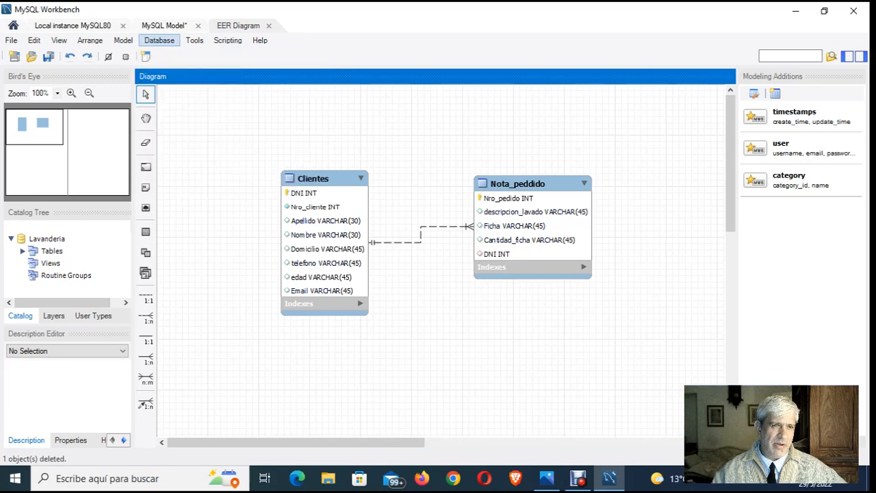
click(159, 39)
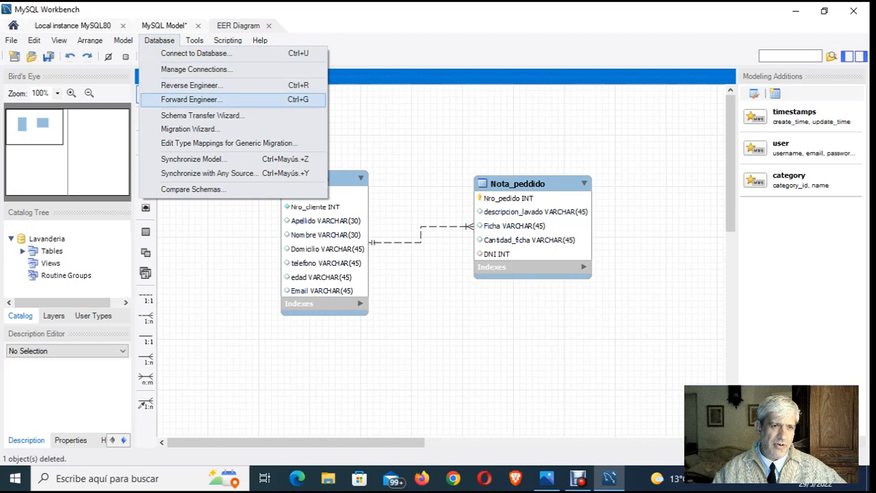
click(191, 99)
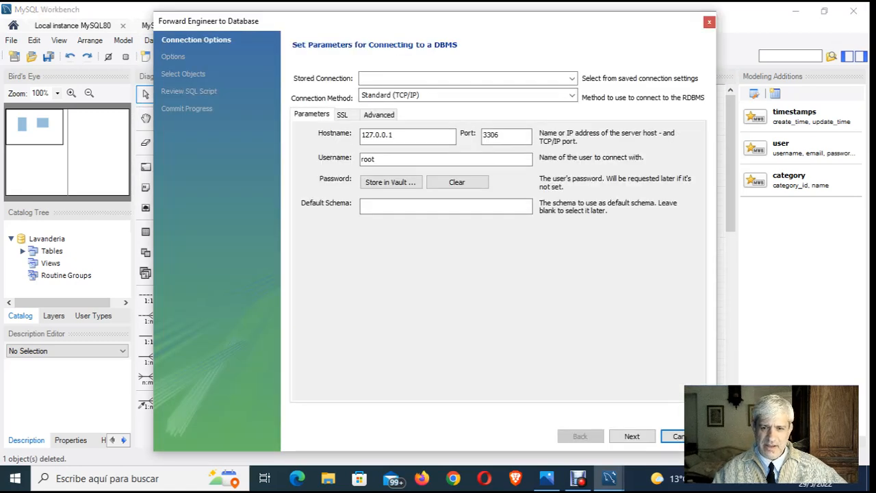
click(632, 436)
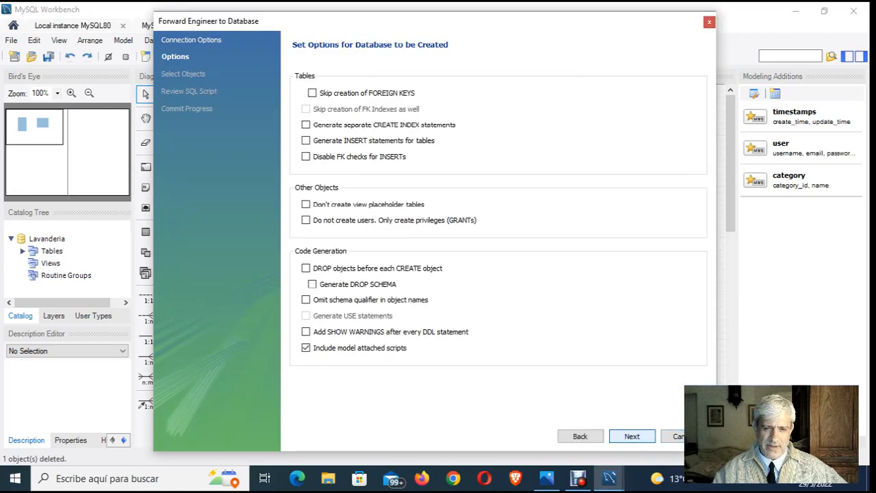
click(631, 436)
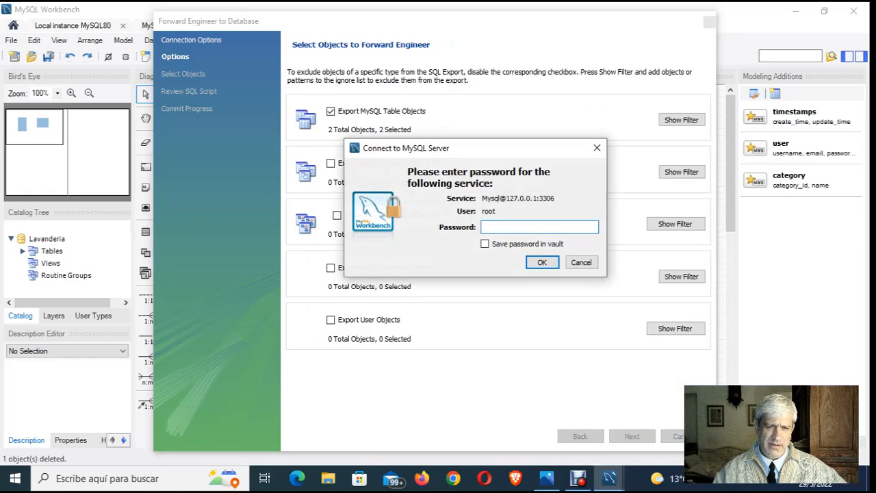
- Enter the root account's password for the MySQL server and generate the SQL script with only the table objects selected
text(******)
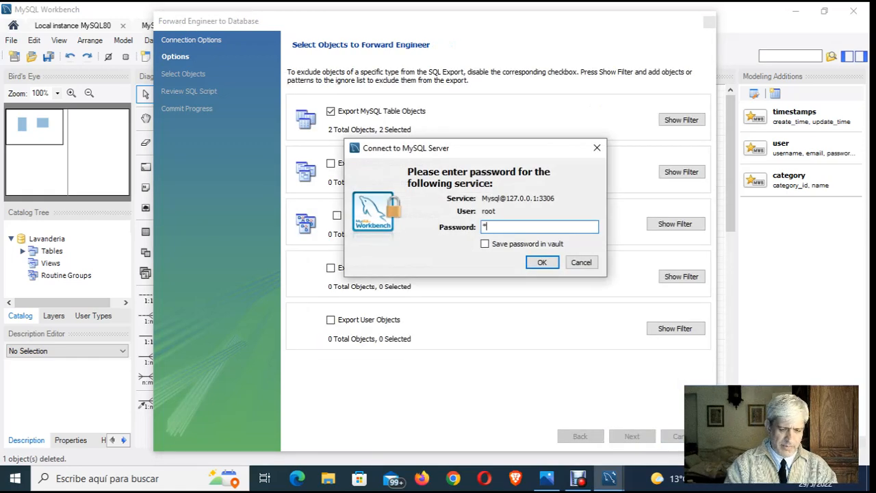
text(*****)
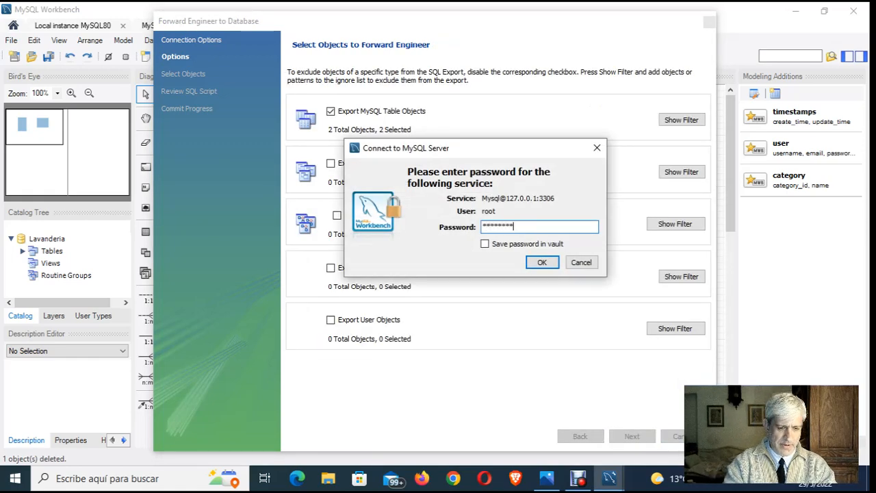
key(Return)
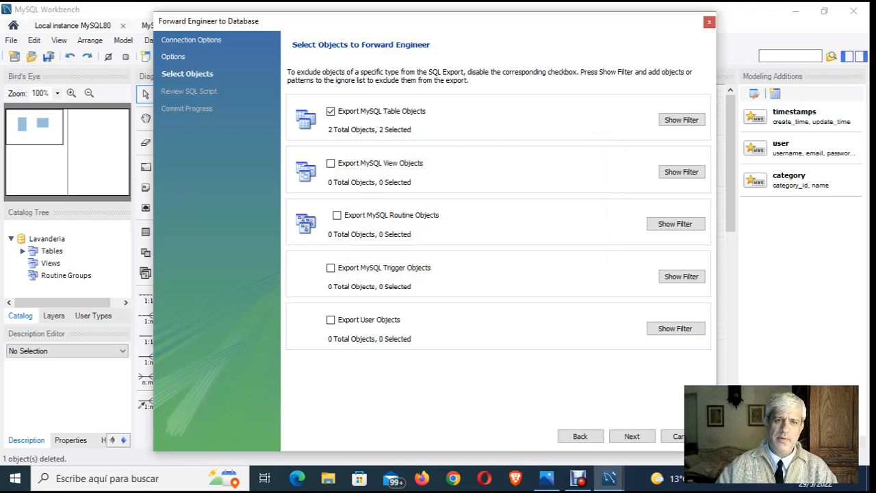
key(Return)
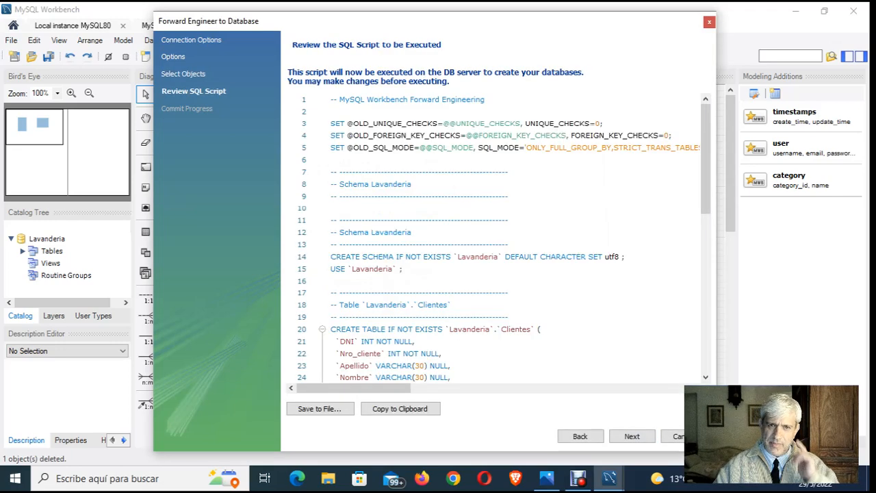
- Review the generated SQL script, examining the Lavanderia schema creation, the Clientes and Nota_peddido tables and the DNI foreign key constraint
scroll(496, 240, down, 5)
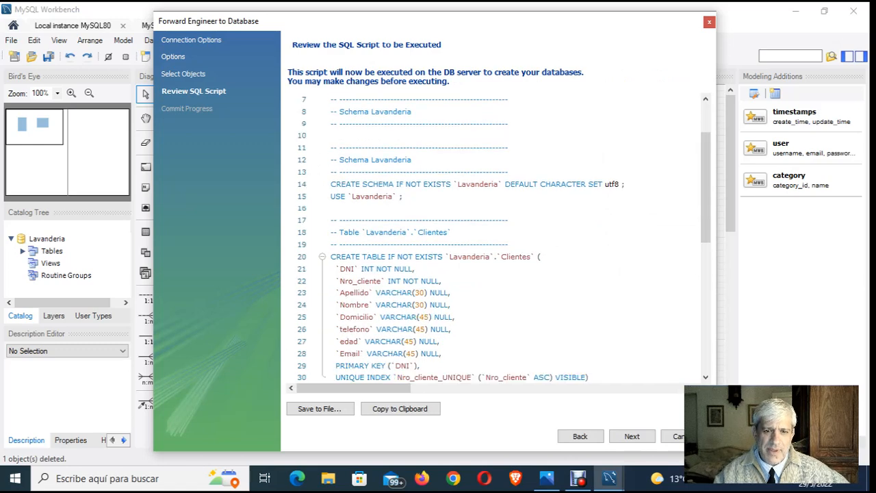
scroll(496, 240, down, 5)
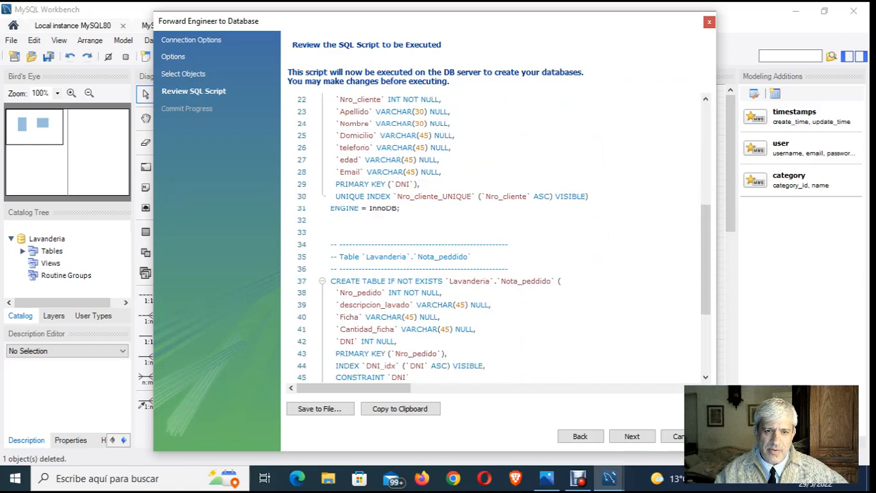
scroll(496, 240, down, 1)
scroll(496, 240, up, 11)
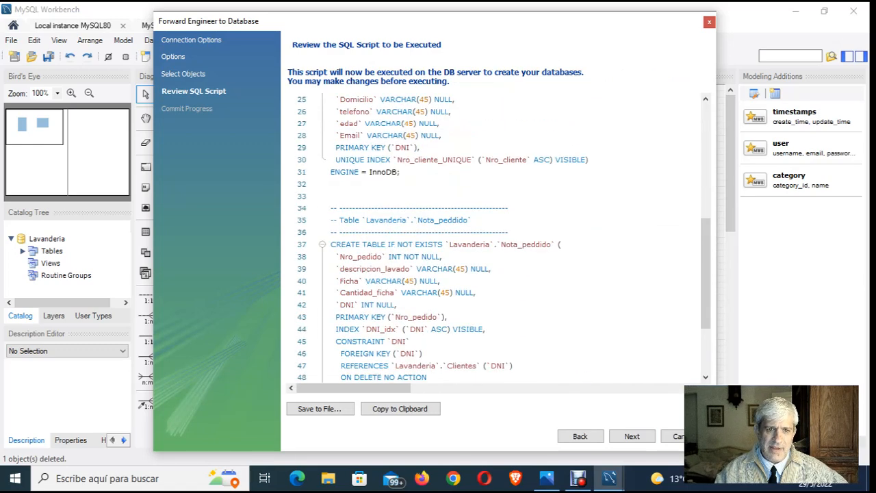
scroll(497, 239, down, 3)
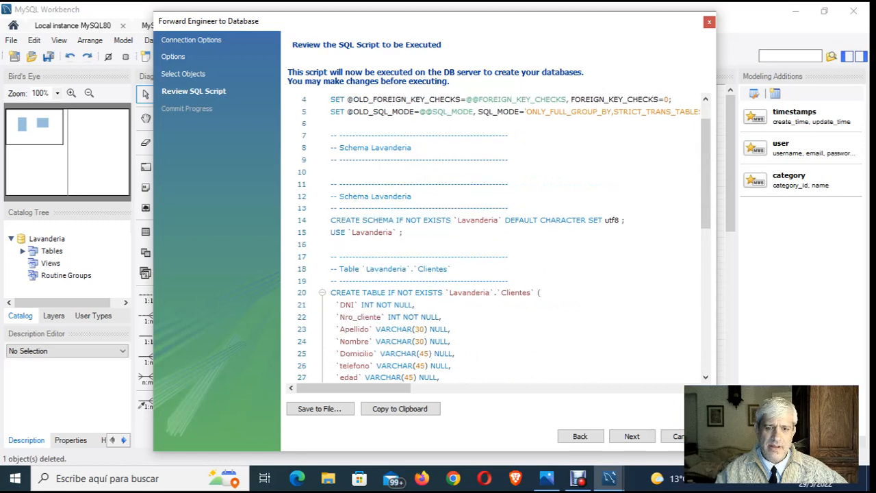
scroll(496, 240, down, 5)
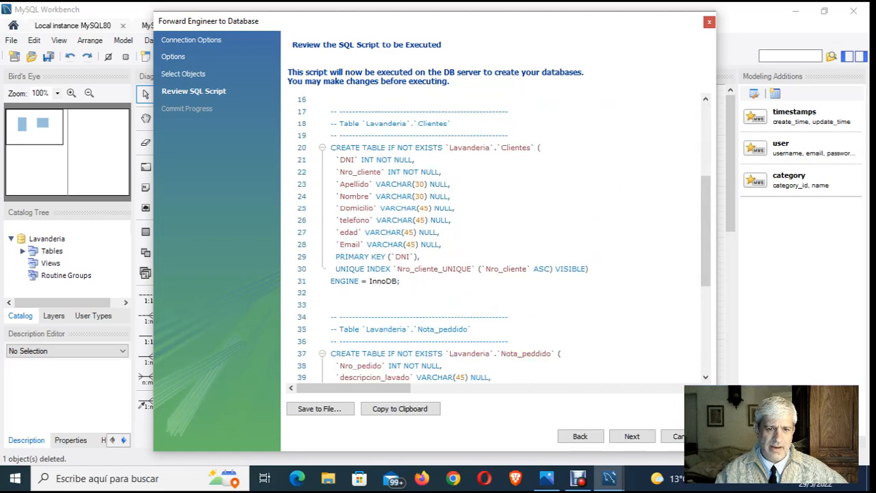
scroll(496, 240, down, 3)
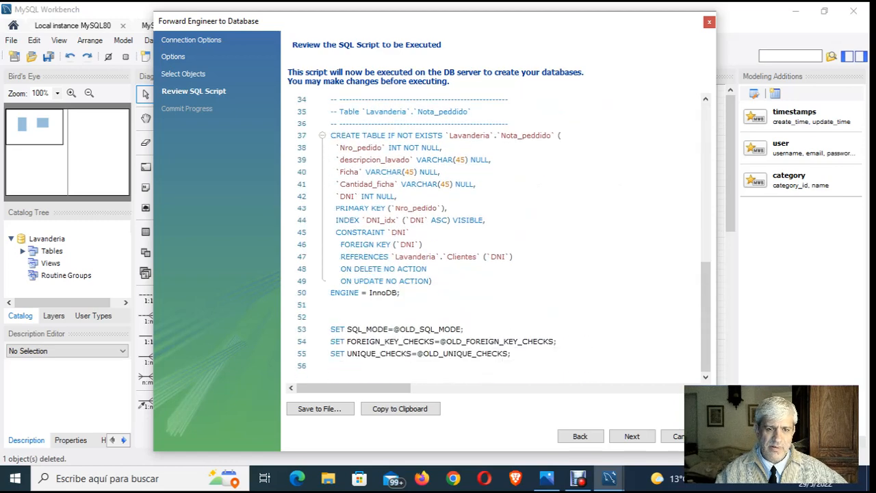
scroll(497, 239, up, 5)
scroll(496, 240, up, 6)
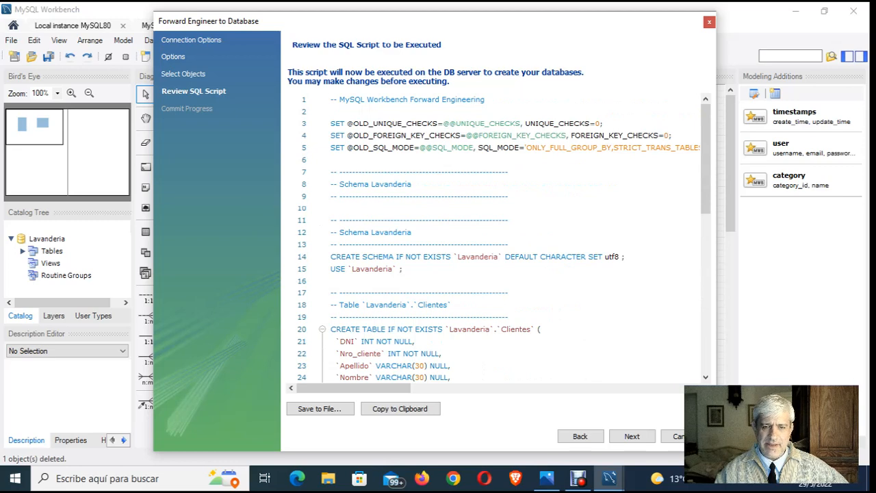
scroll(504, 238, down, 3)
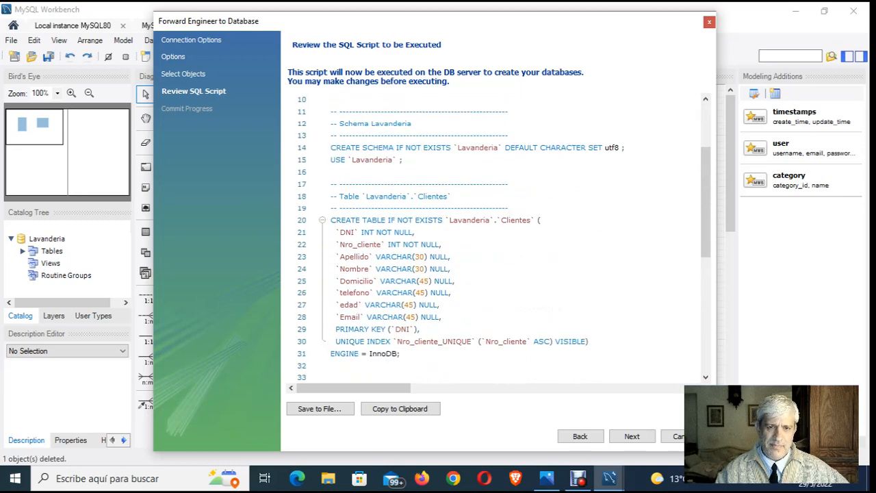
scroll(504, 239, down, 4)
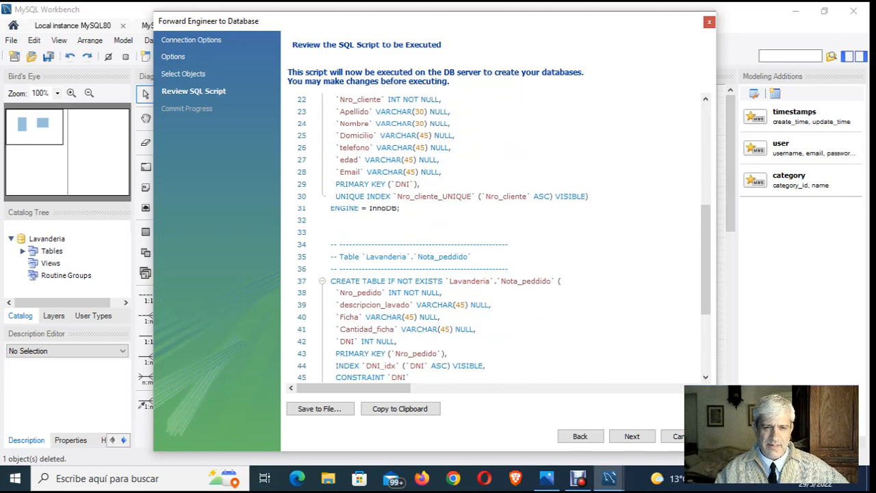
scroll(503, 238, down, 2)
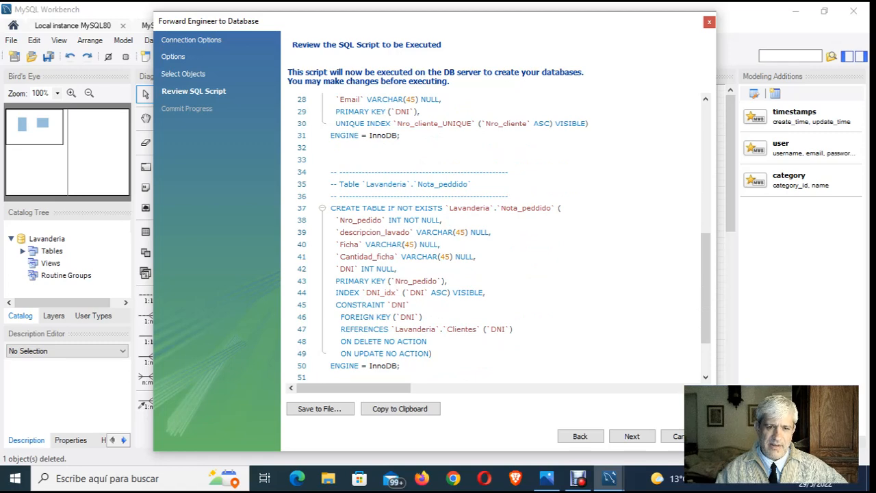
scroll(492, 239, up, 9)
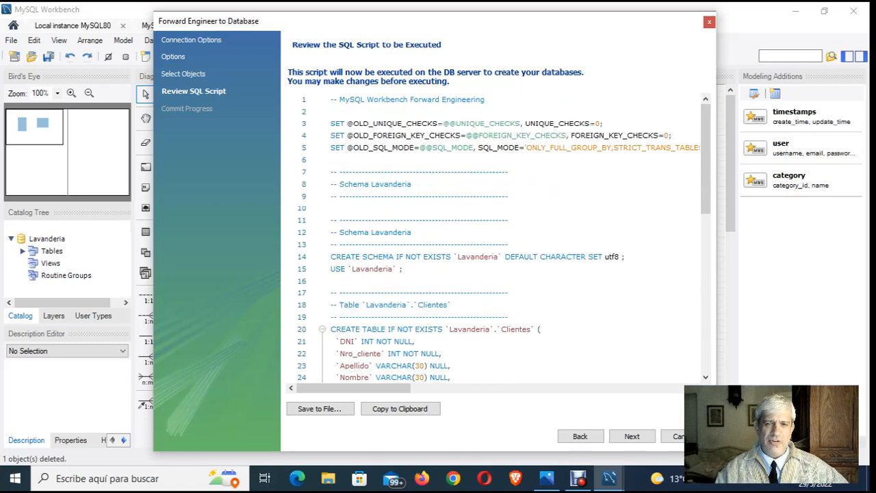
scroll(493, 239, down, 4)
scroll(492, 239, down, 1)
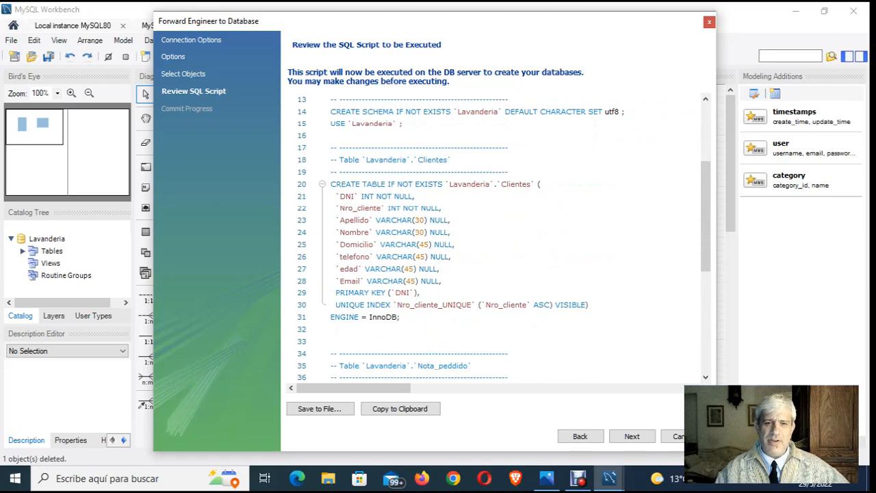
scroll(492, 240, up, 2)
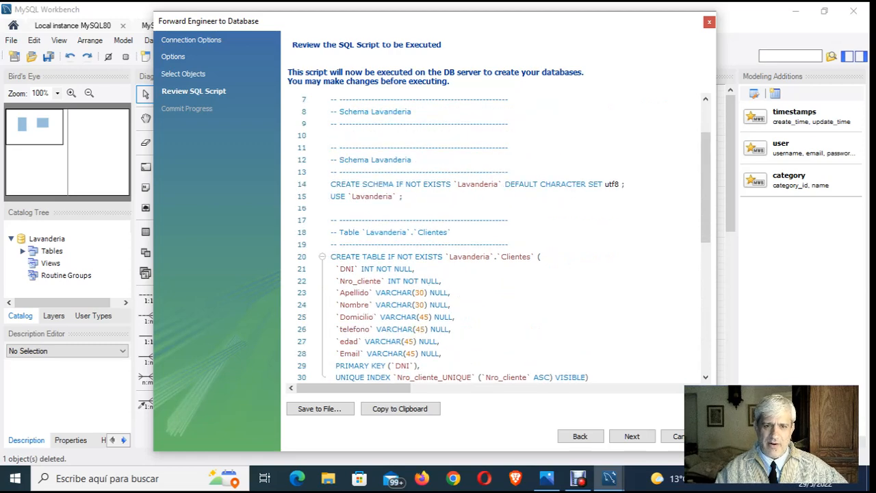
- Execute the generated Lavanderia SQL script on the database server with its message log shown, and close the Forward Engineer wizard
scroll(492, 239, up, 1)
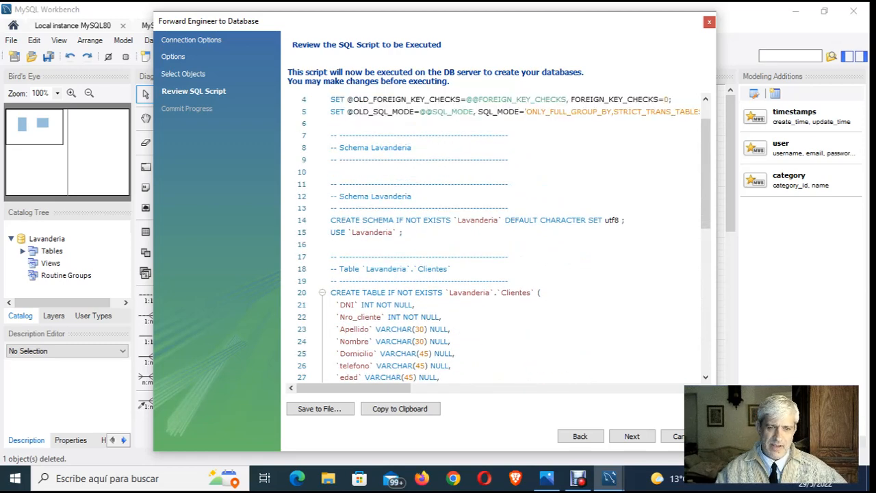
scroll(492, 240, up, 1)
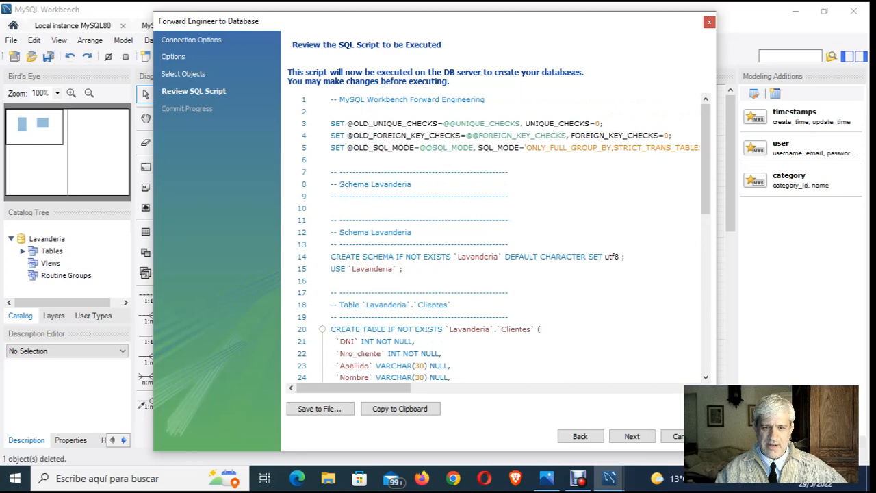
click(631, 435)
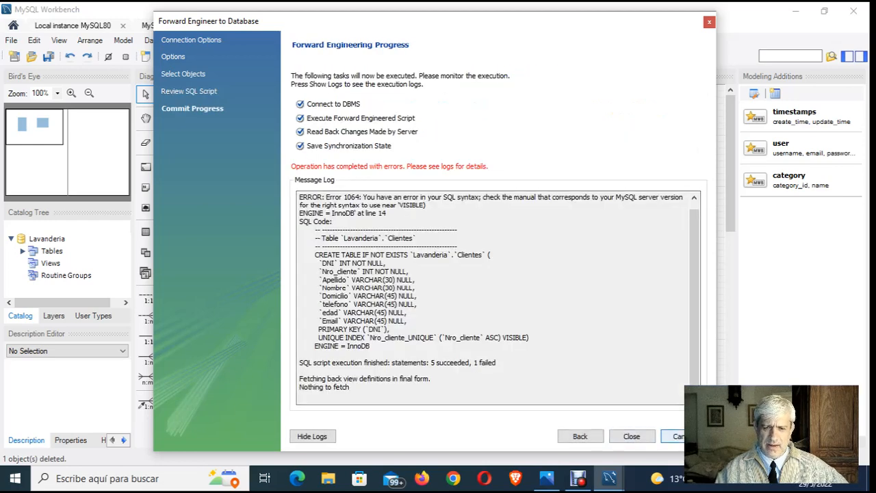
click(632, 436)
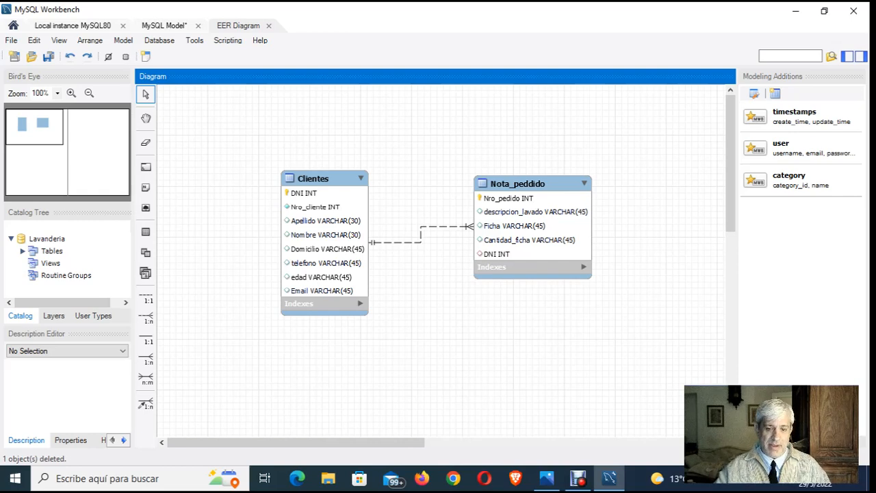
- Compare the diagram with the full Caso Lavandería relational model image in Photos, and switch back to MySQL Workbench
click(546, 478)
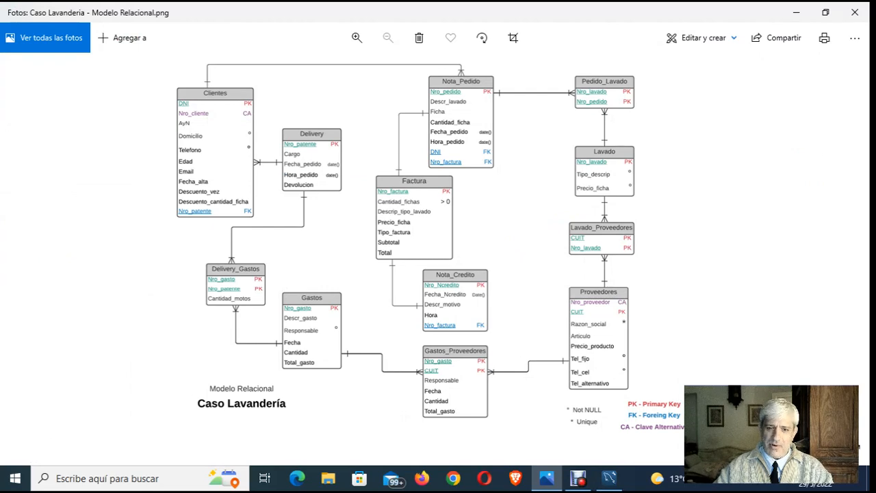
click(609, 479)
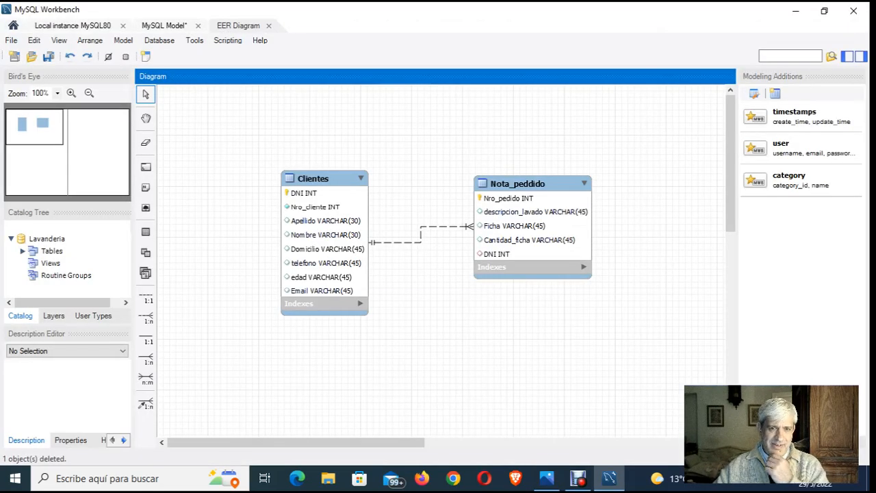
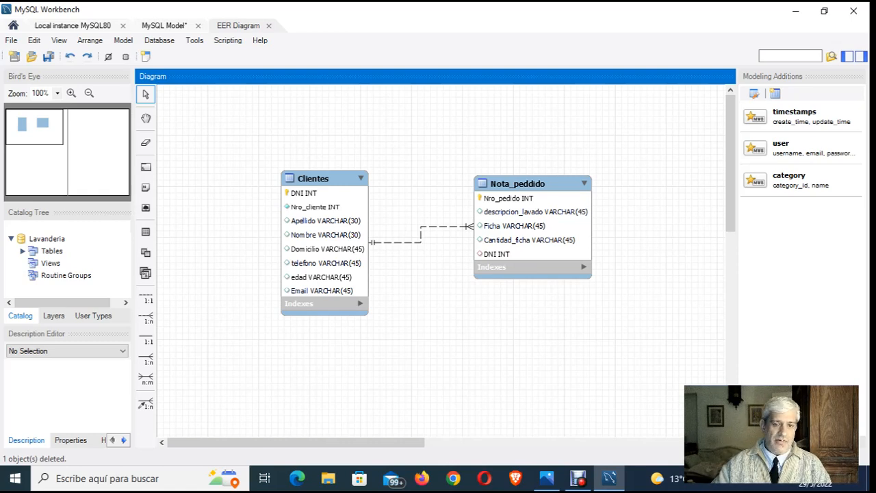
- Close the EER diagram and the Lavanderia model, and open a new SQL query tab on the Local instance MySQL80 connection
key(ctrl+w)
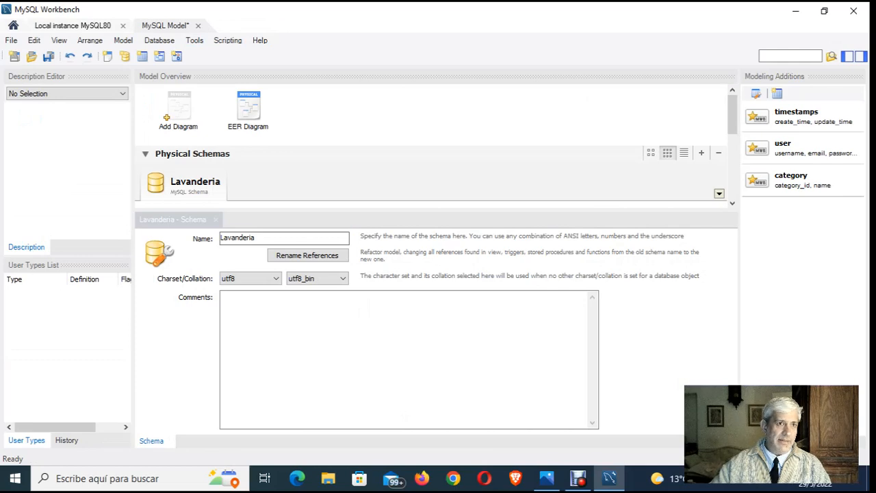
key(ctrl+w)
click(389, 252)
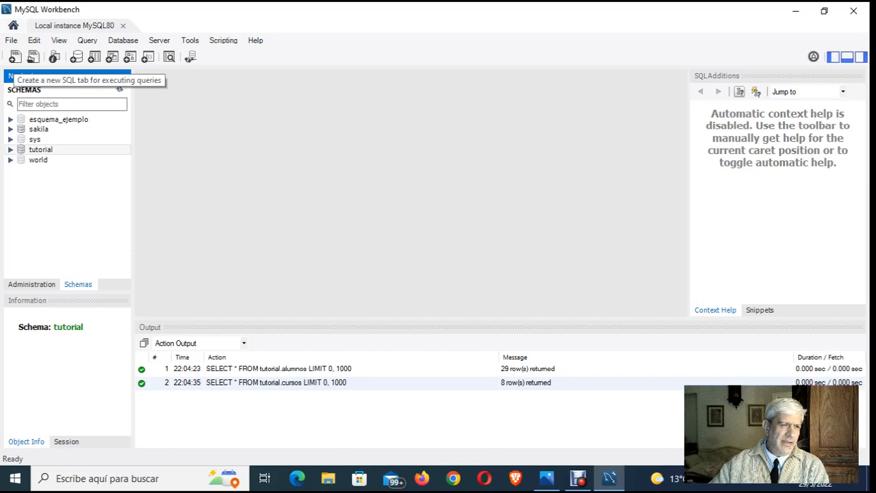
click(15, 57)
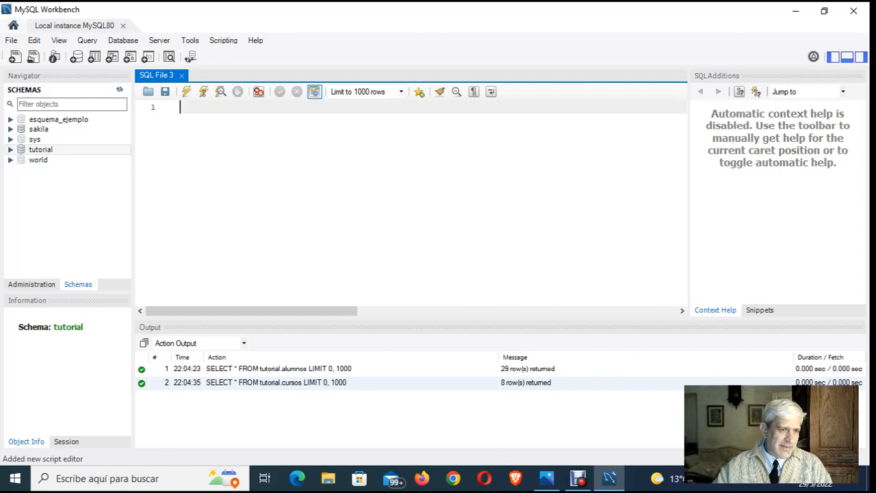
- Examine the columns of the alumnos and cursos tables in the tutorial schema, and collapse the schema tree again
click(10, 150)
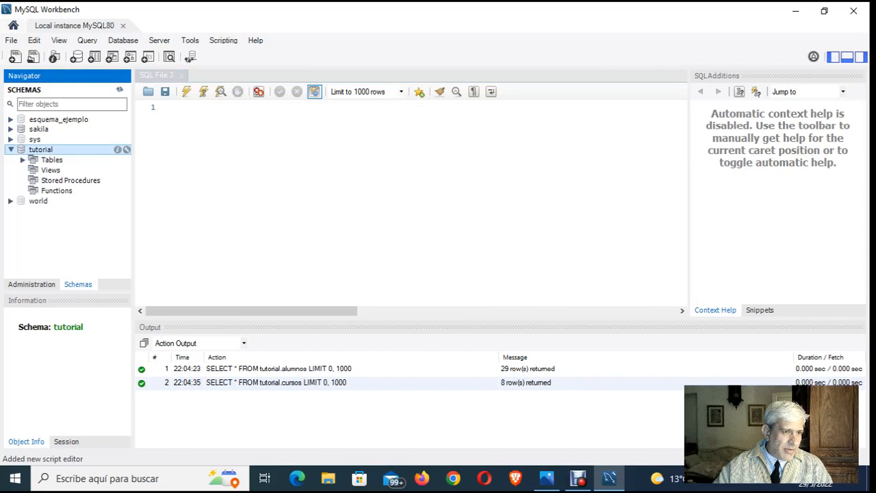
click(22, 159)
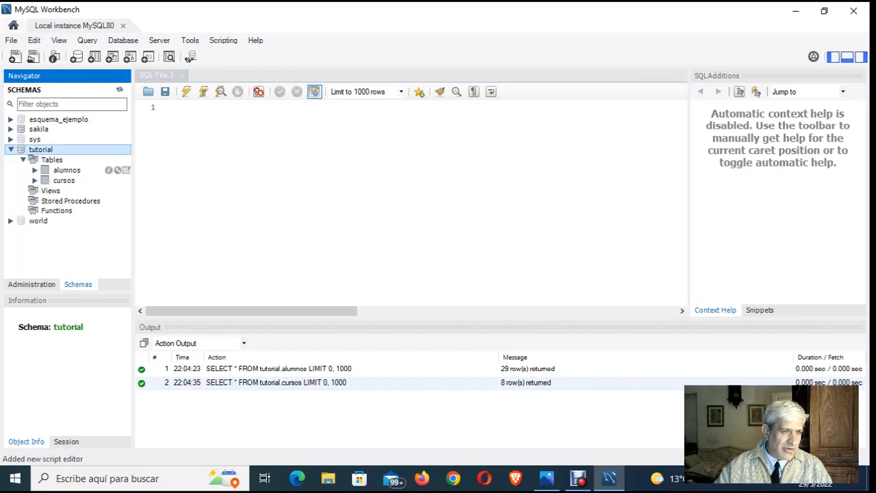
click(34, 170)
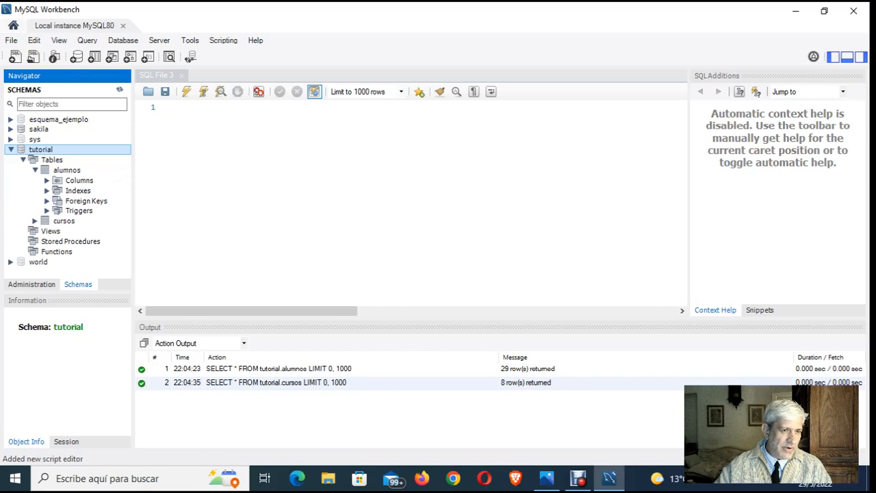
click(46, 180)
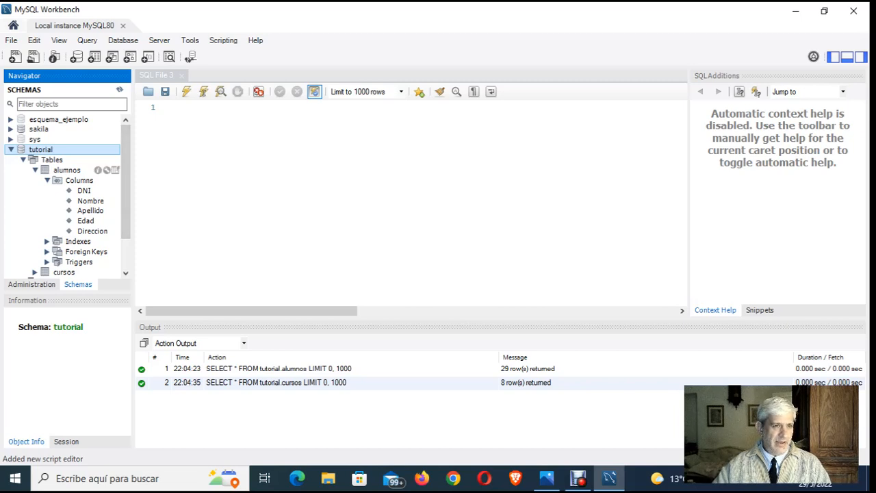
click(35, 169)
click(35, 180)
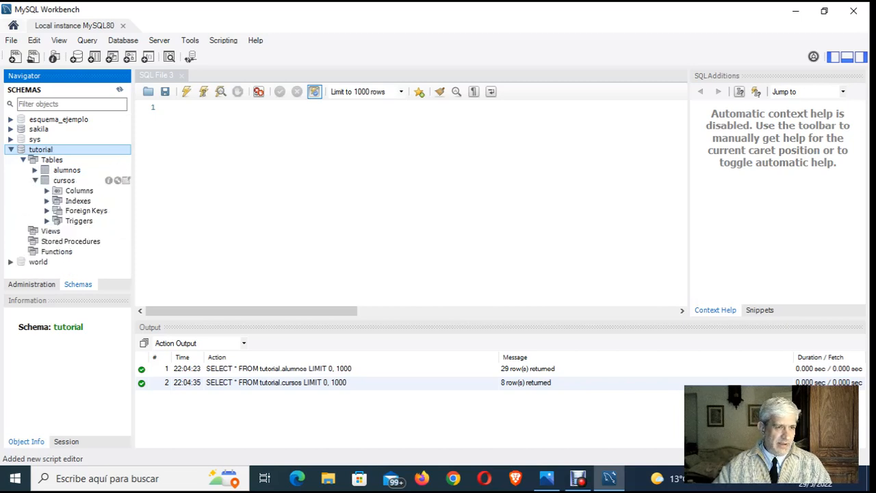
click(47, 190)
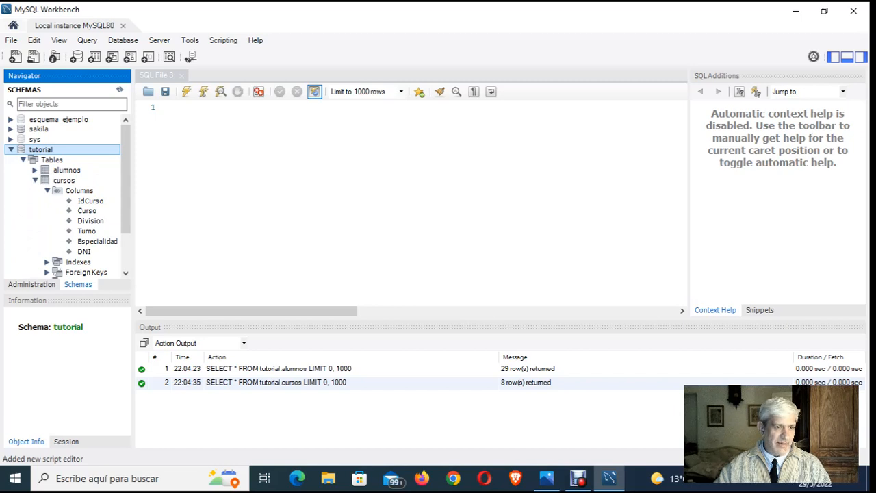
click(35, 180)
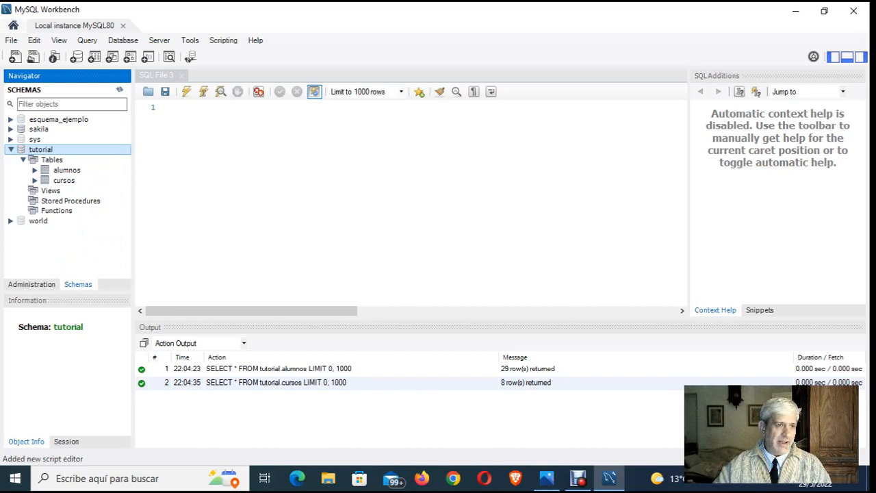
click(23, 159)
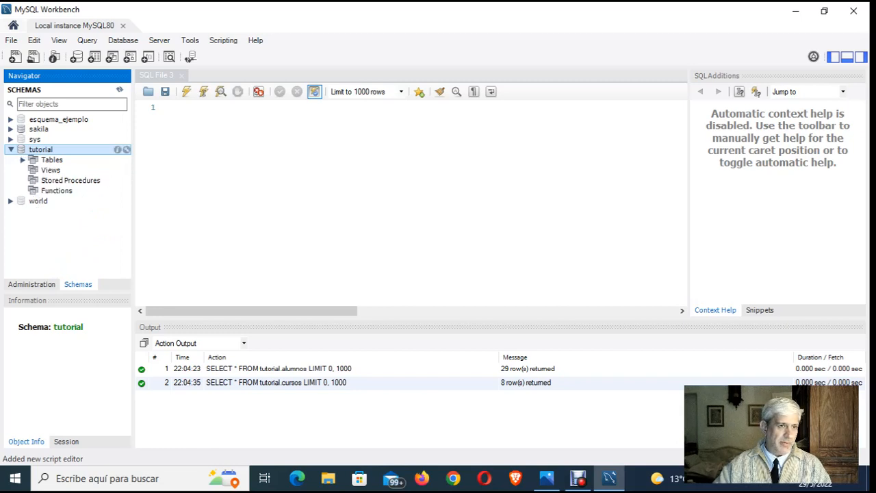
click(11, 149)
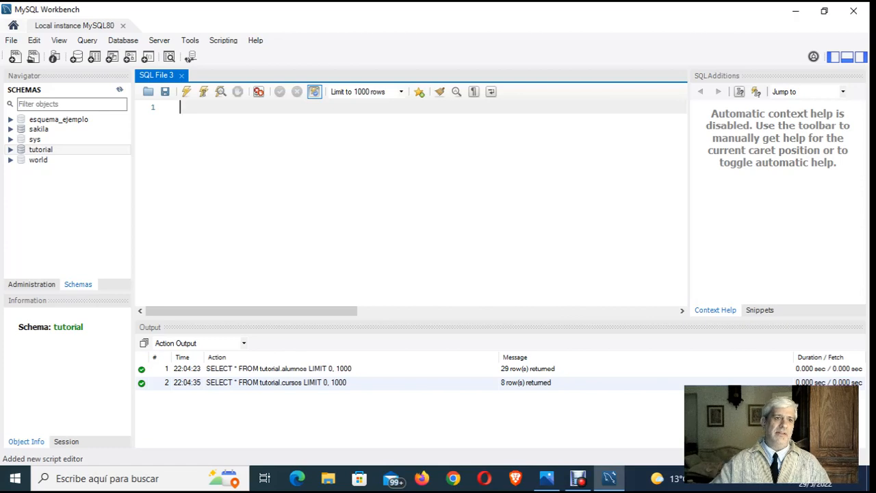
- Launch the MySQL 5.7 Command Line Client from Windows and log in with the account password
click(15, 478)
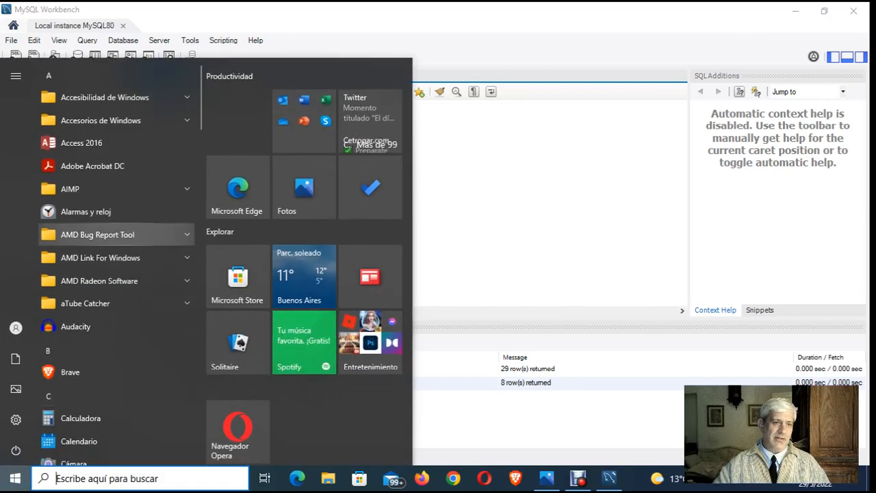
scroll(116, 161, down, 10)
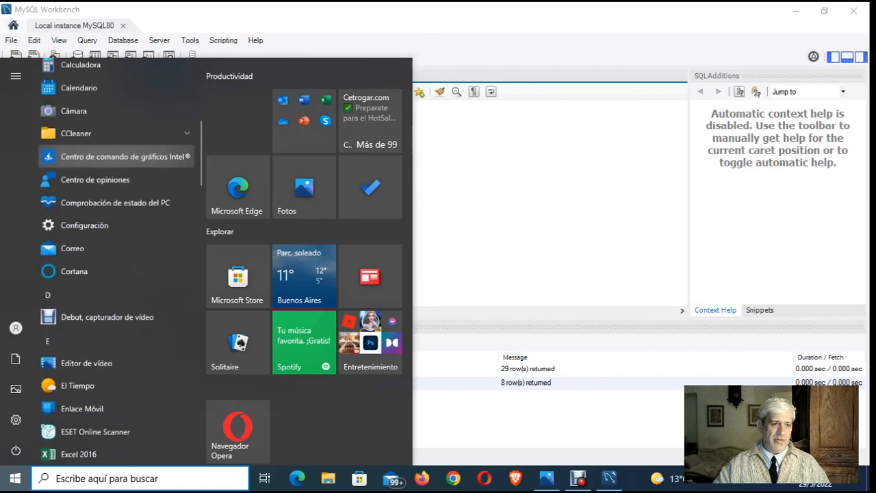
scroll(116, 205, down, 8)
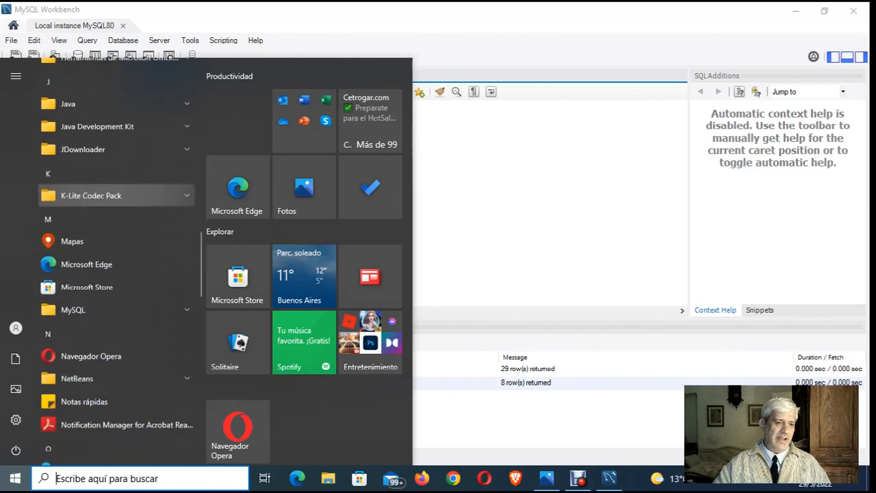
click(116, 281)
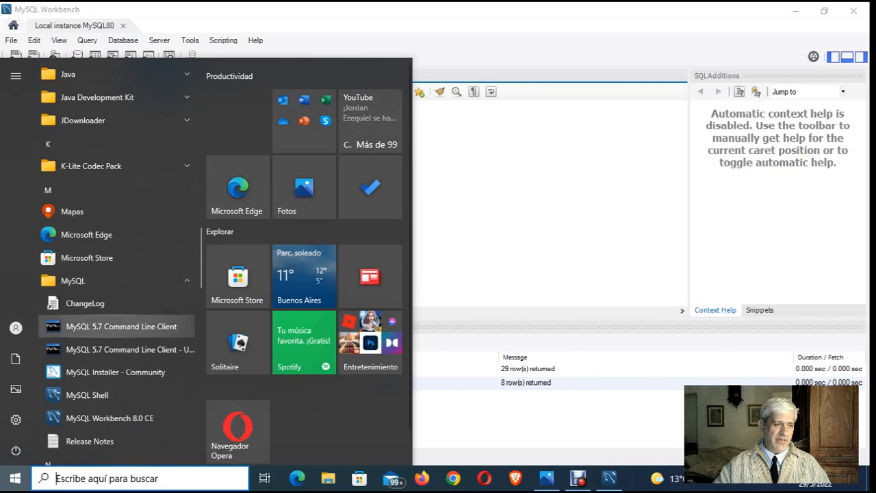
click(121, 325)
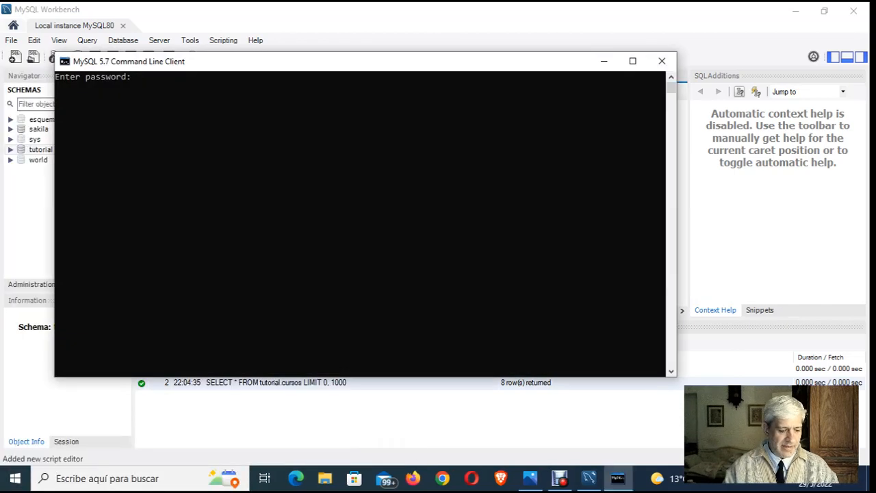
text(******)
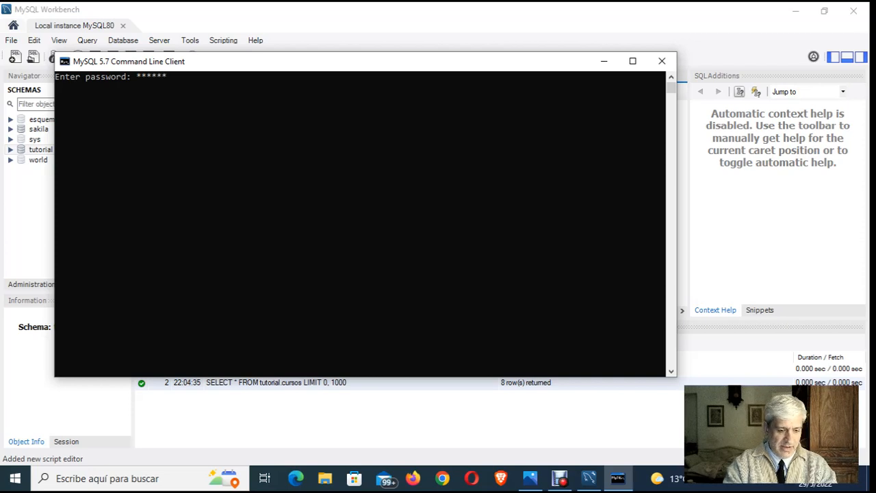
text(****)
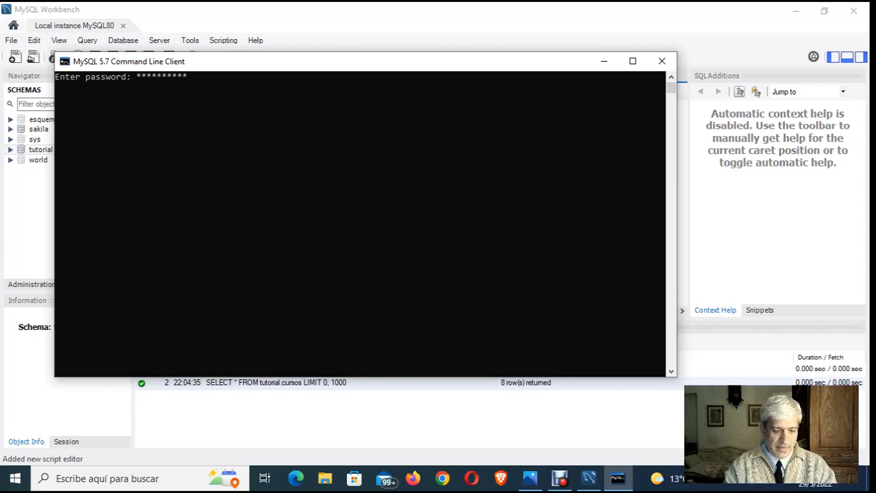
key(Return)
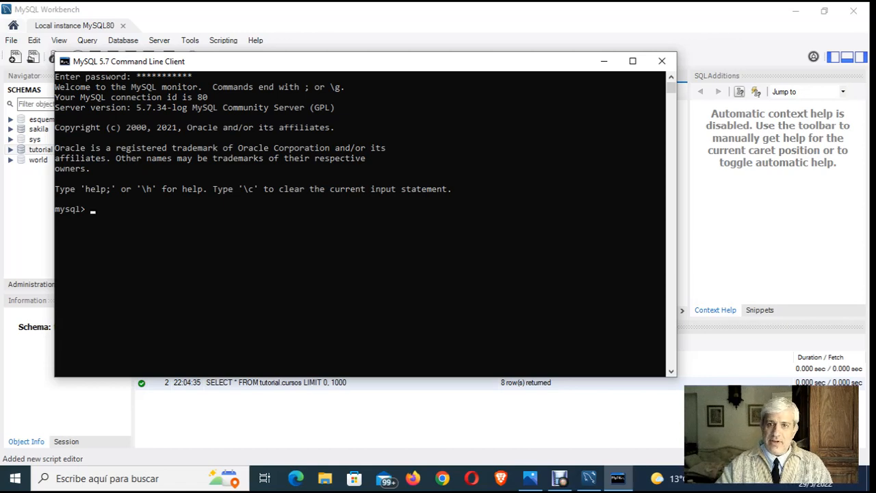
- Minimize the command-line client to show the empty SQL editor, bring the client back, and close it
click(603, 62)
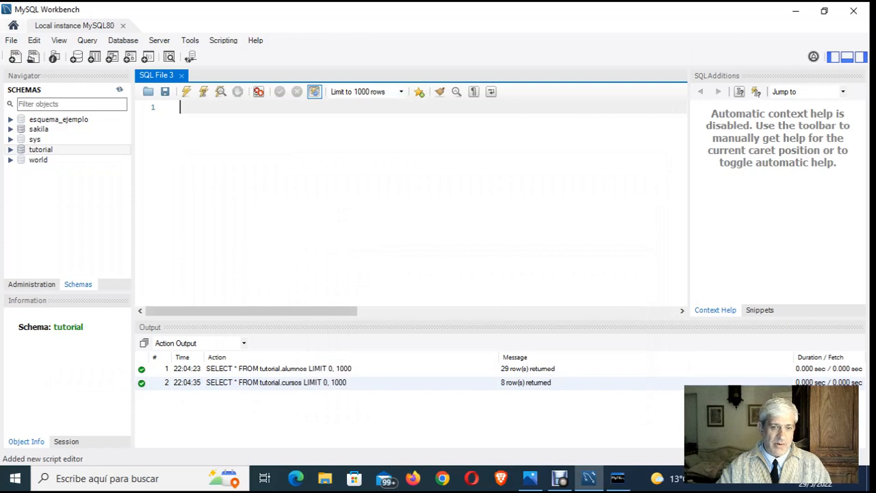
click(618, 478)
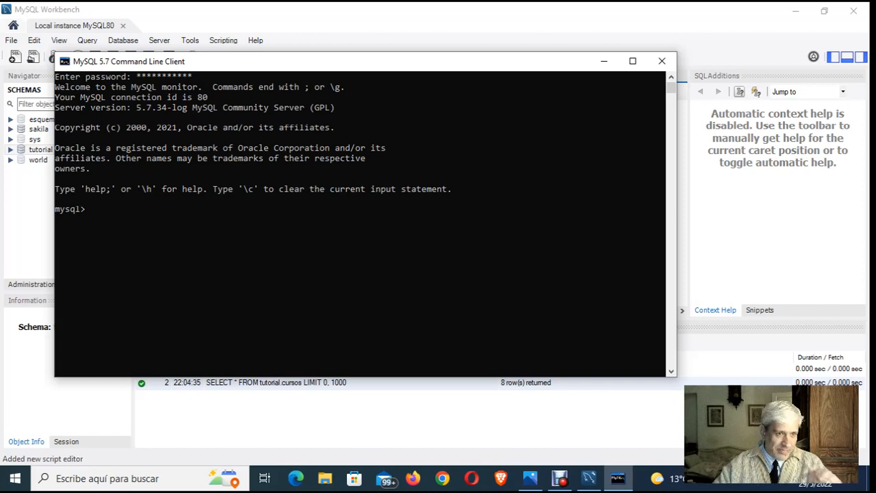
click(661, 62)
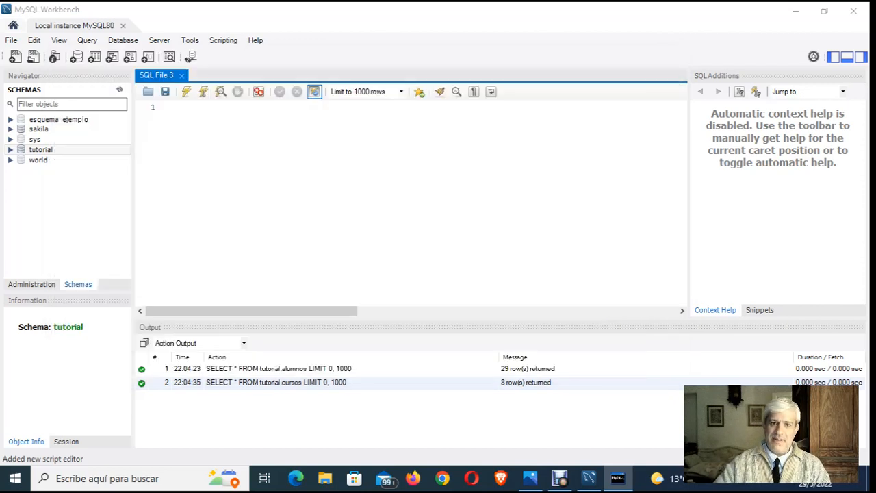